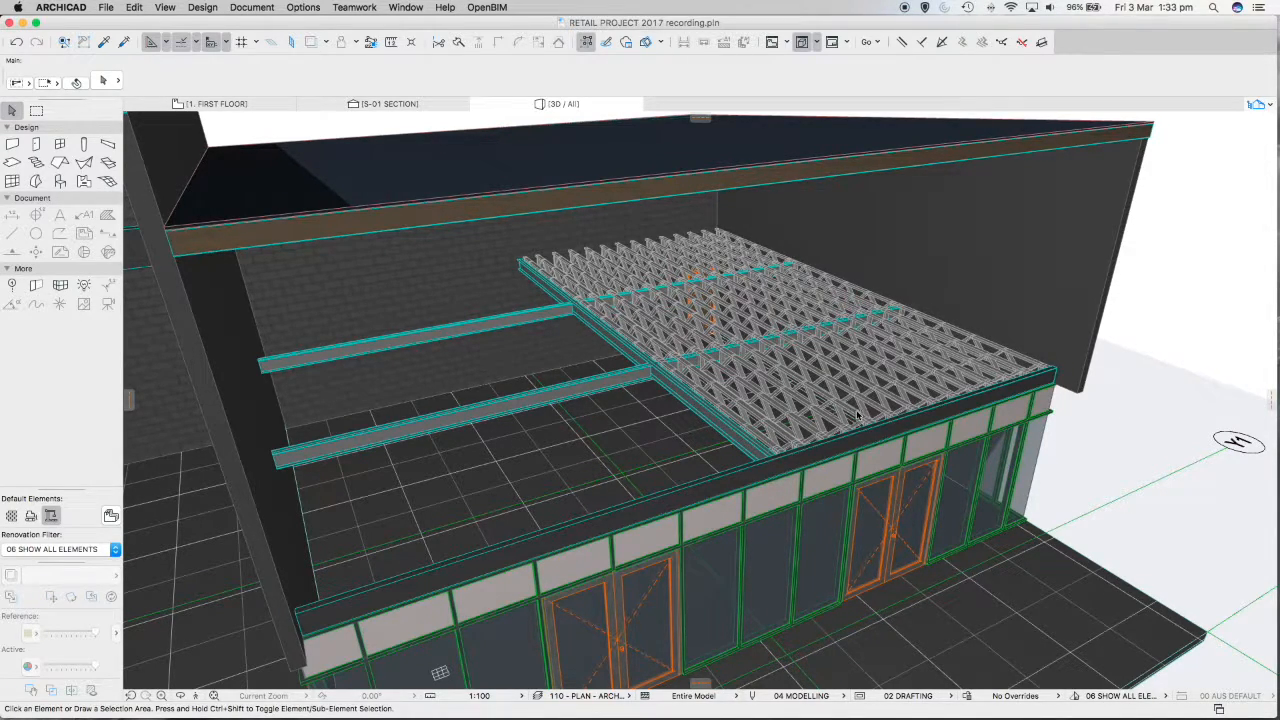
# Open the S-01 section and examine how the floor trusses sit between the I-beams and meet the wall at grid Y3.
pyautogui.click(381, 105)
pyautogui.scroll(5, 806, 371)
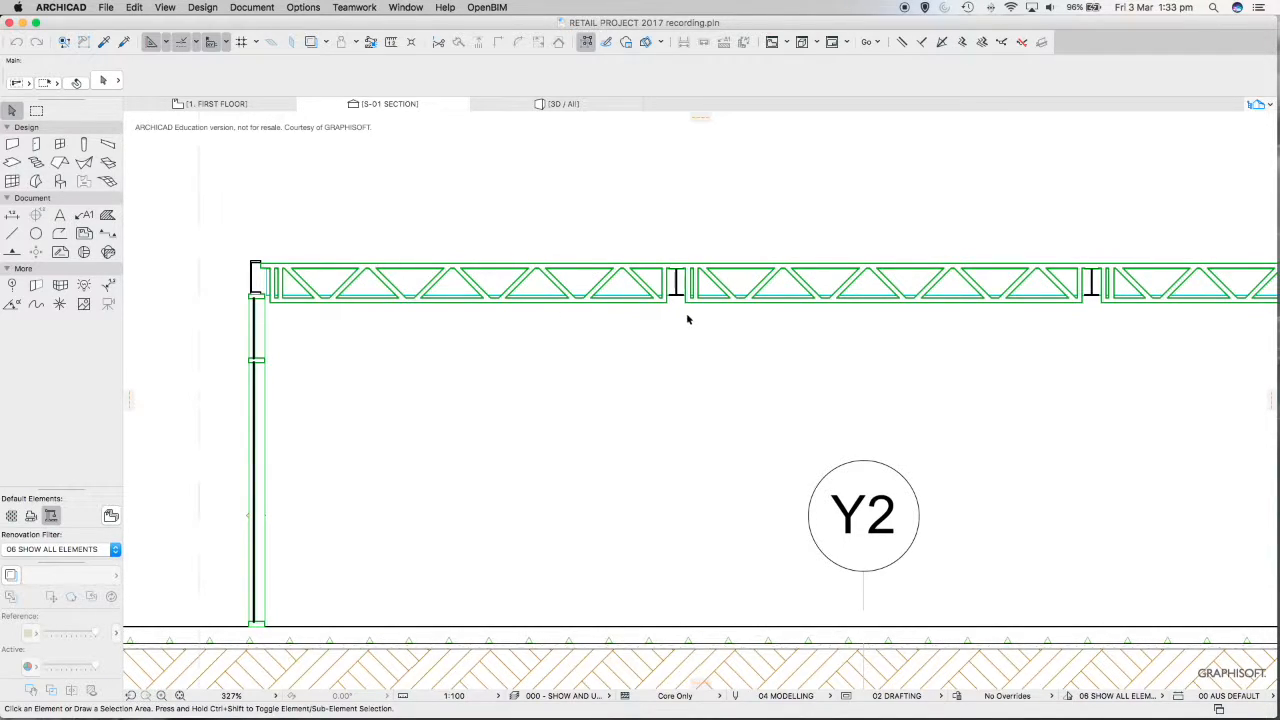
pyautogui.hscroll(10, 717, 289)
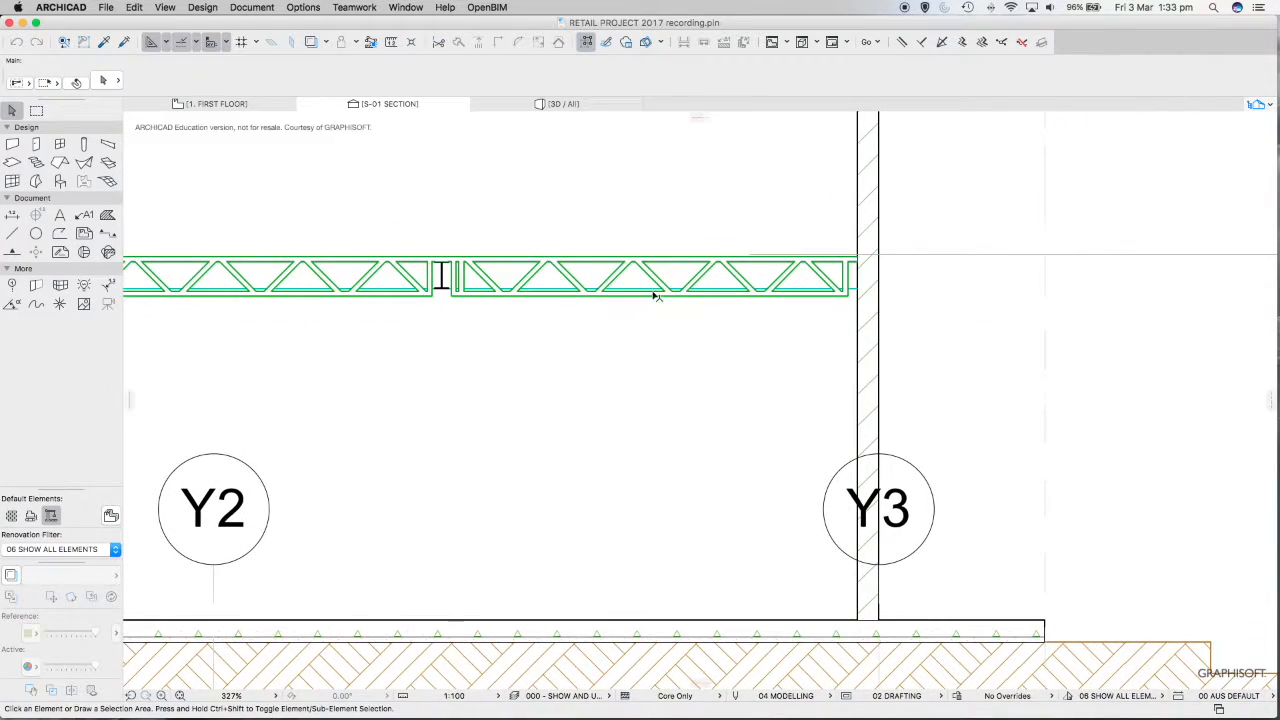
pyautogui.scroll(5, 475, 276)
pyautogui.moveTo(903, 274); pyautogui.dragTo(609, 257, button='middle')
pyautogui.scroll(-1, 915, 265)
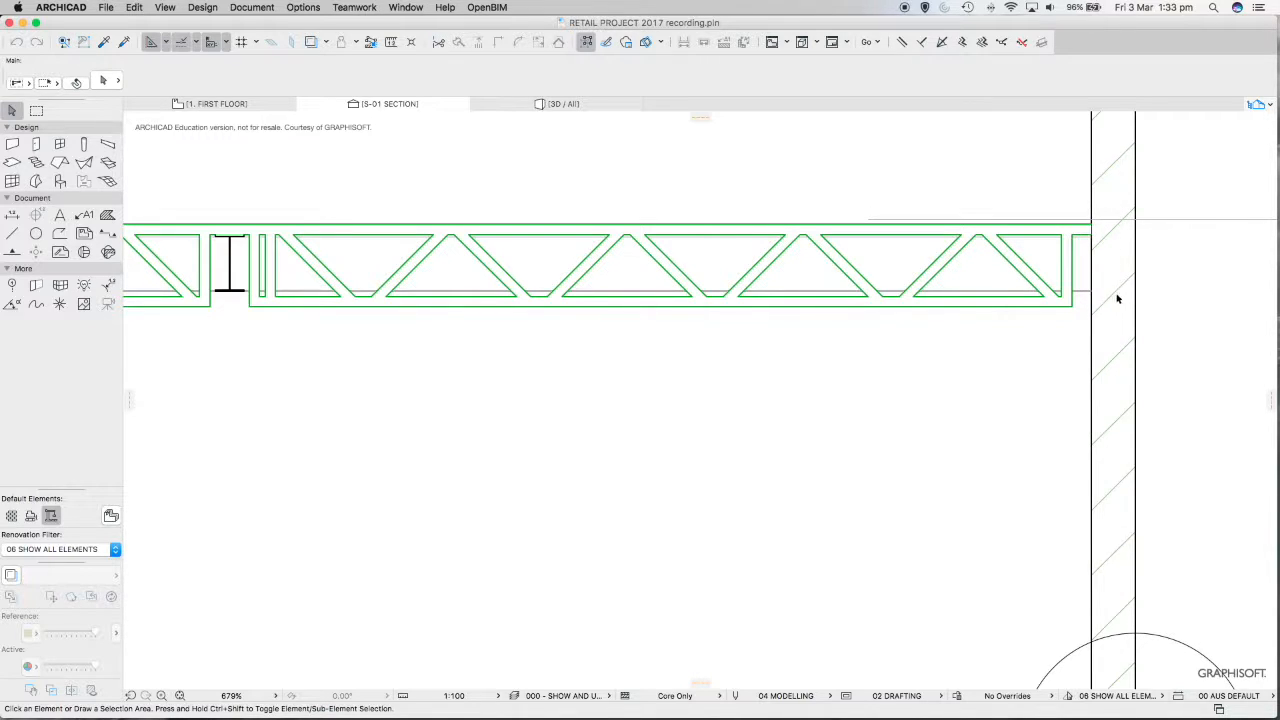
pyautogui.scroll(-3, 1115, 290)
pyautogui.scroll(3, 1112, 287)
pyautogui.scroll(3, 1110, 280)
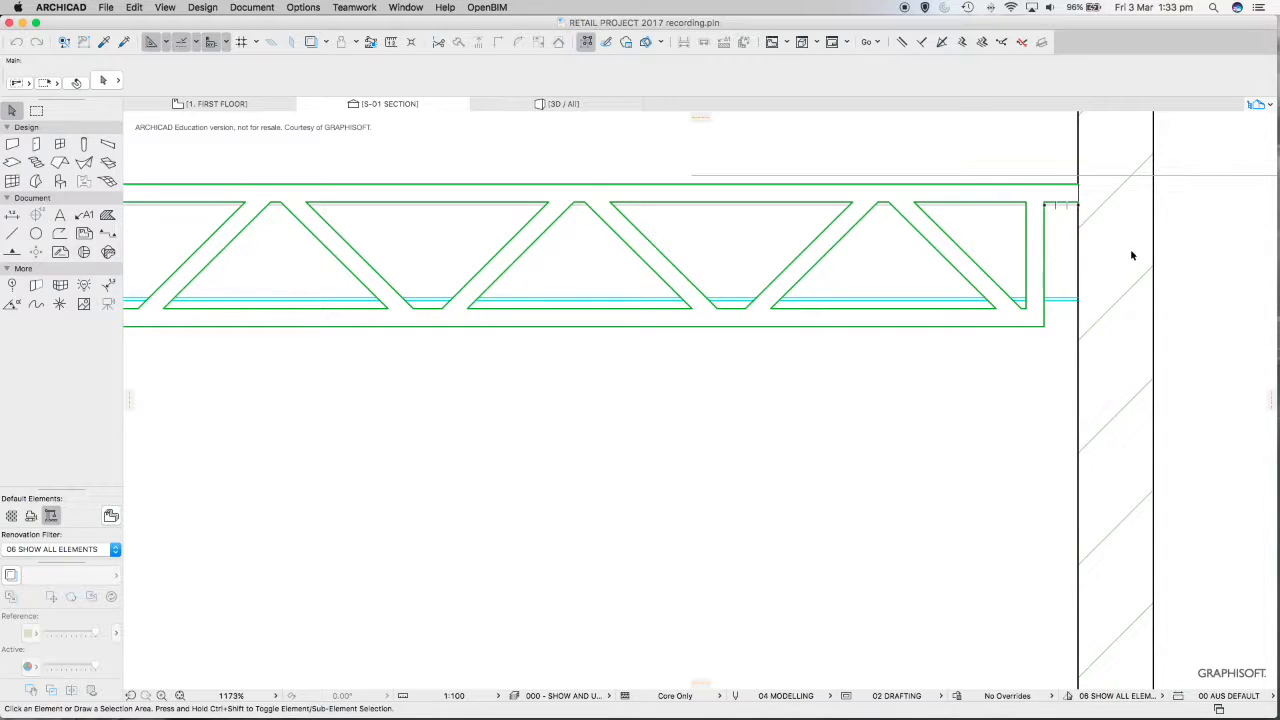
pyautogui.scroll(-5, 1119, 246)
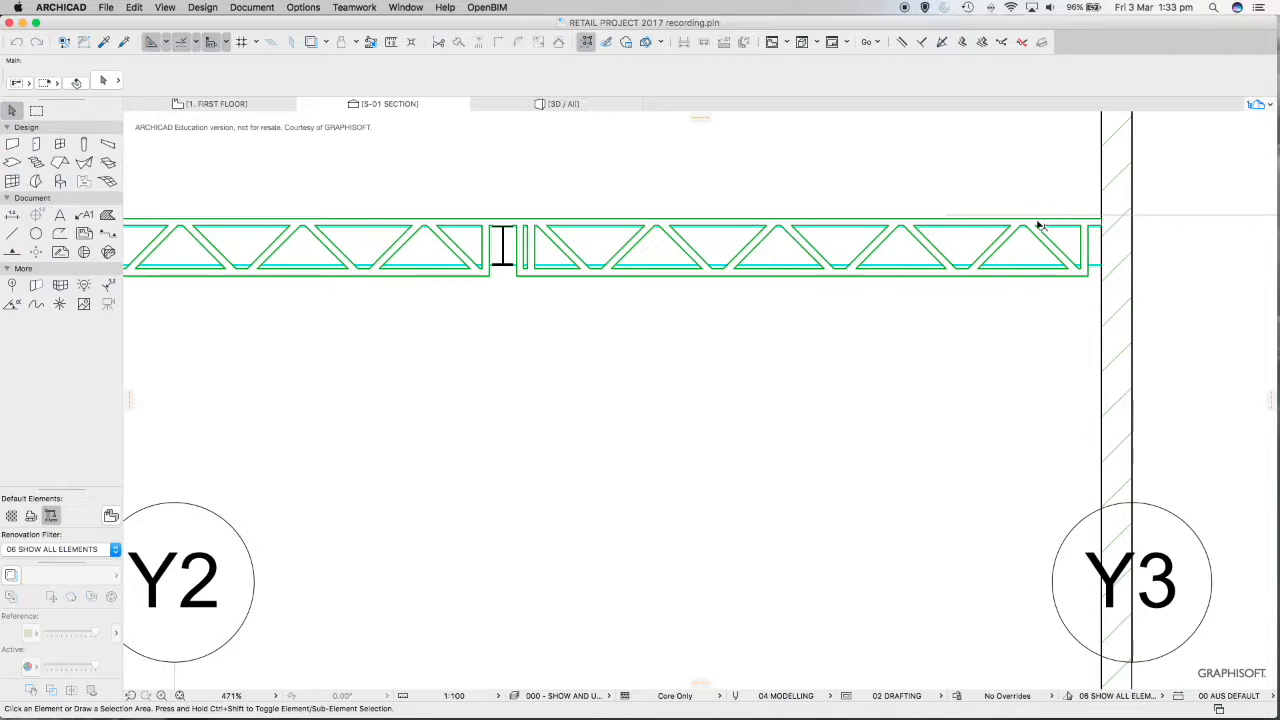
# Examine how the truss end bears on the channel edge beam above the shopfront in the section.
pyautogui.scroll(-5, 1034, 229)
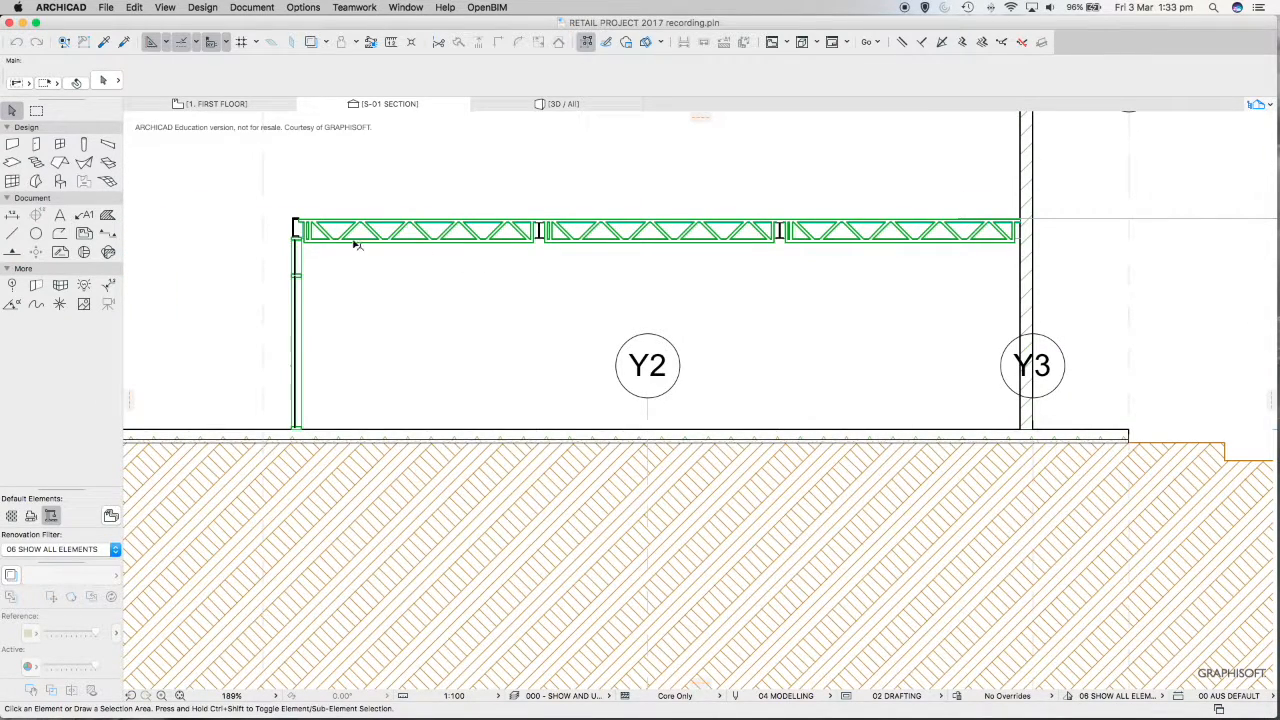
pyautogui.scroll(8, 300, 238)
pyautogui.moveTo(402, 240); pyautogui.dragTo(363, 257, button='middle')
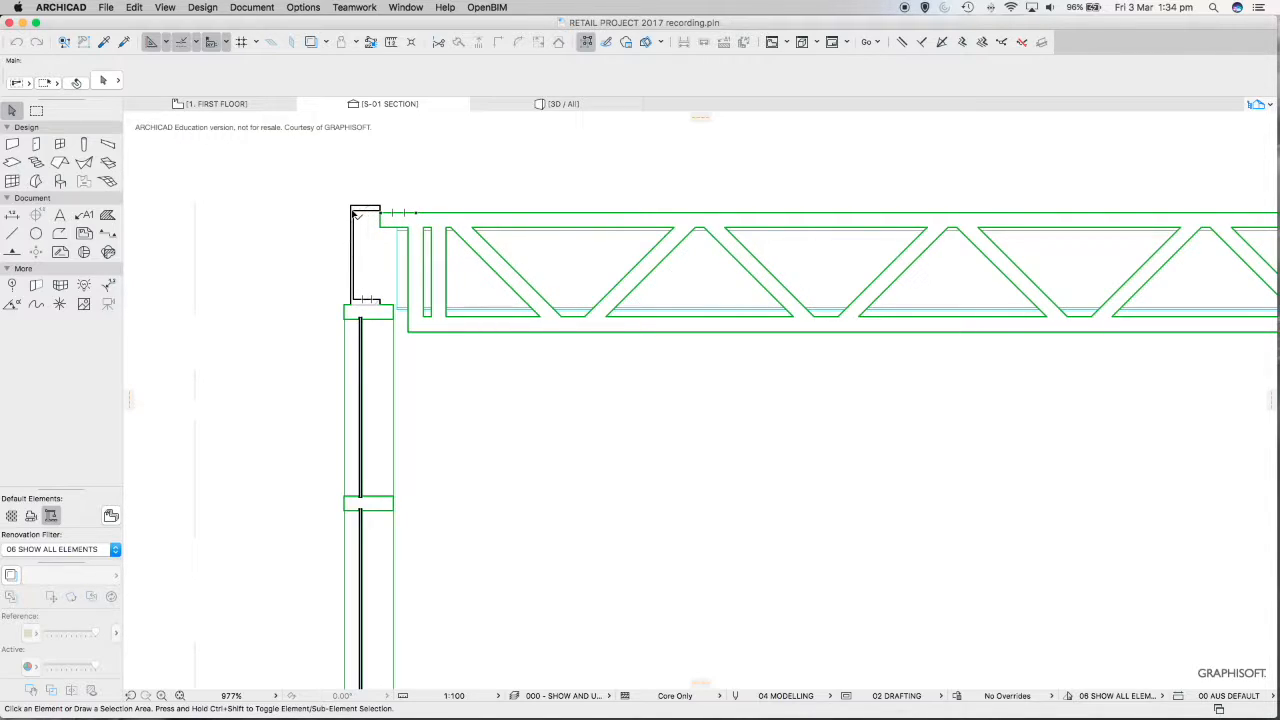
pyautogui.scroll(5, 359, 224)
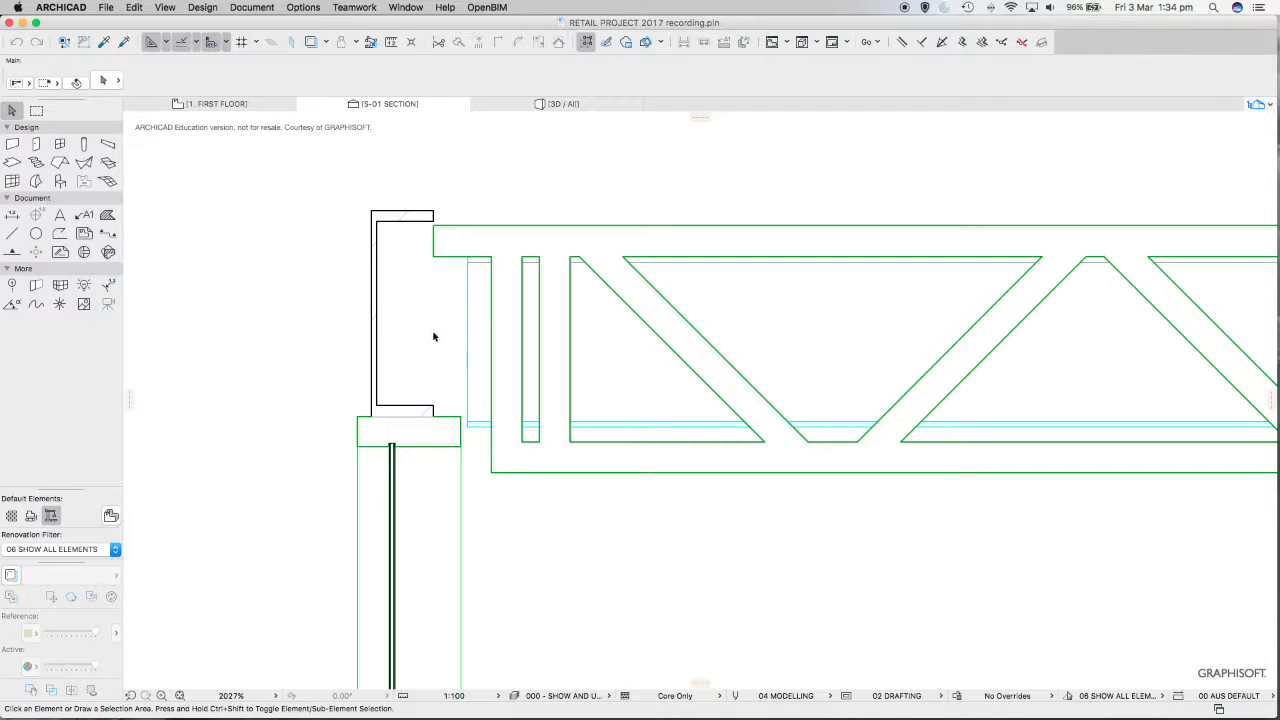
pyautogui.scroll(-10, 435, 265)
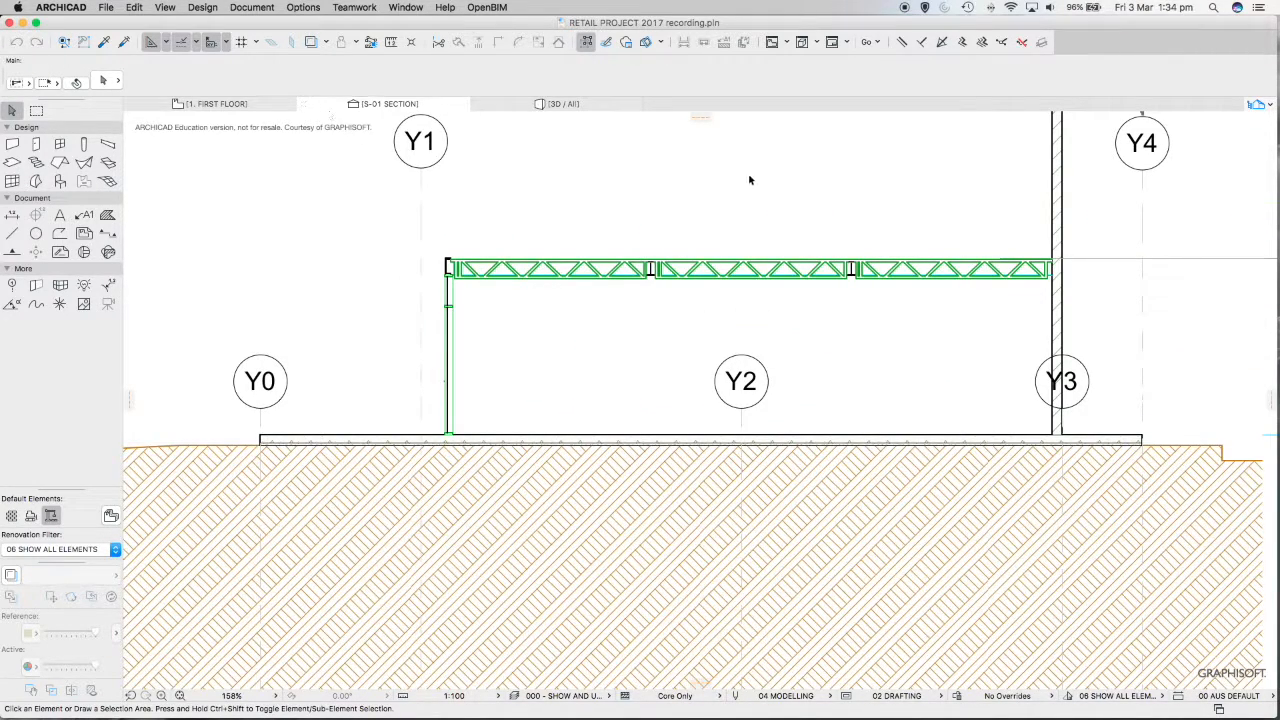
# Look over the floor framing in the 3D view and open the First Floor plan.
pyautogui.click(588, 105)
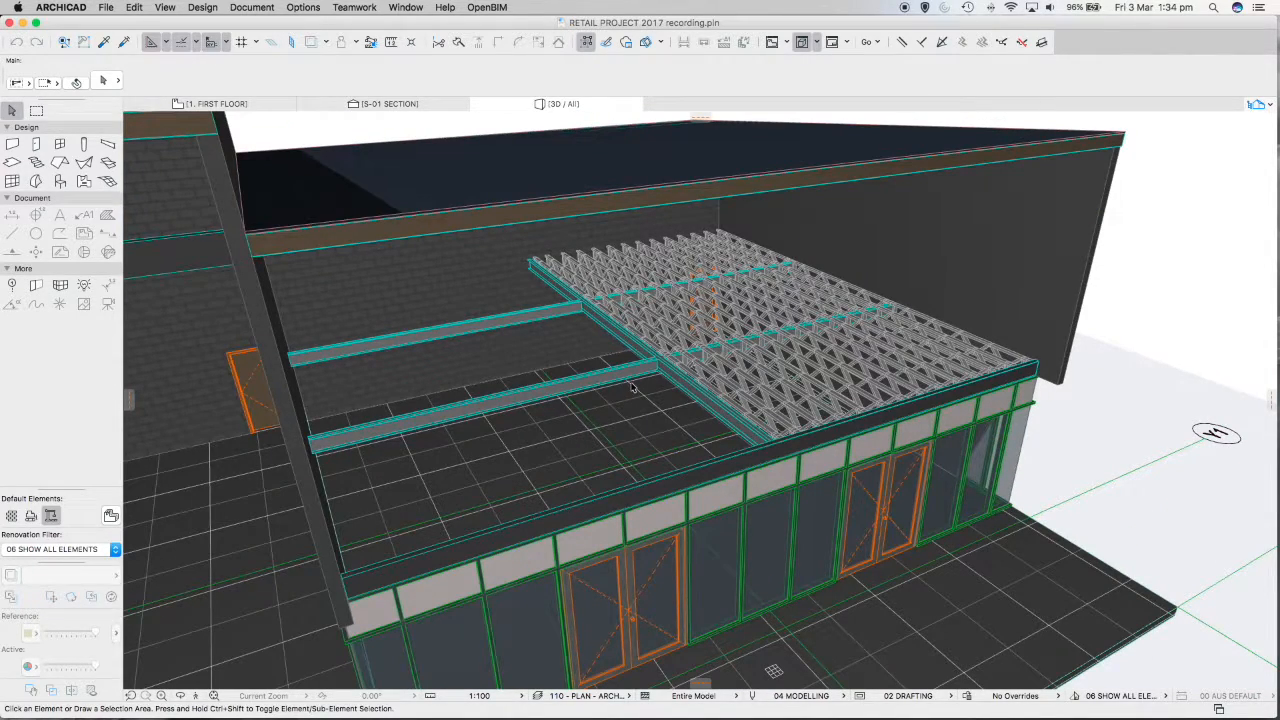
pyautogui.click(248, 104)
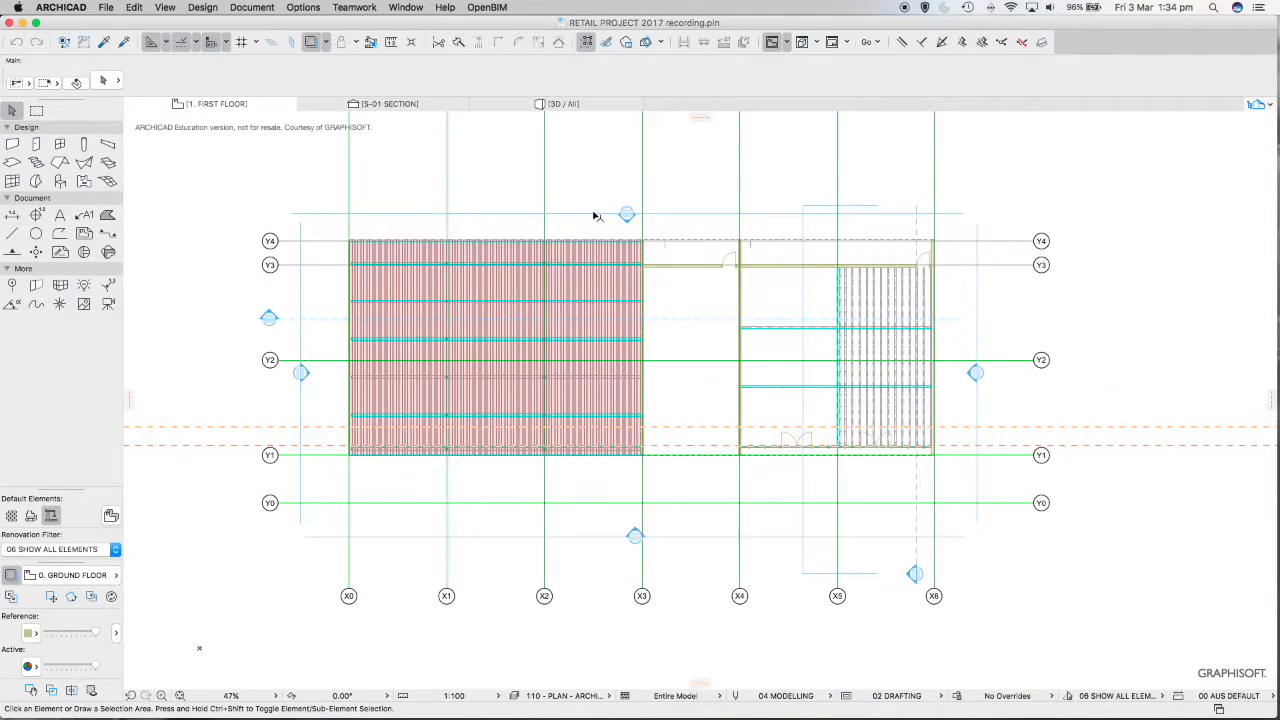
pyautogui.moveTo(794, 283); pyautogui.dragTo(577, 263, button='middle')
pyautogui.click(73, 82)
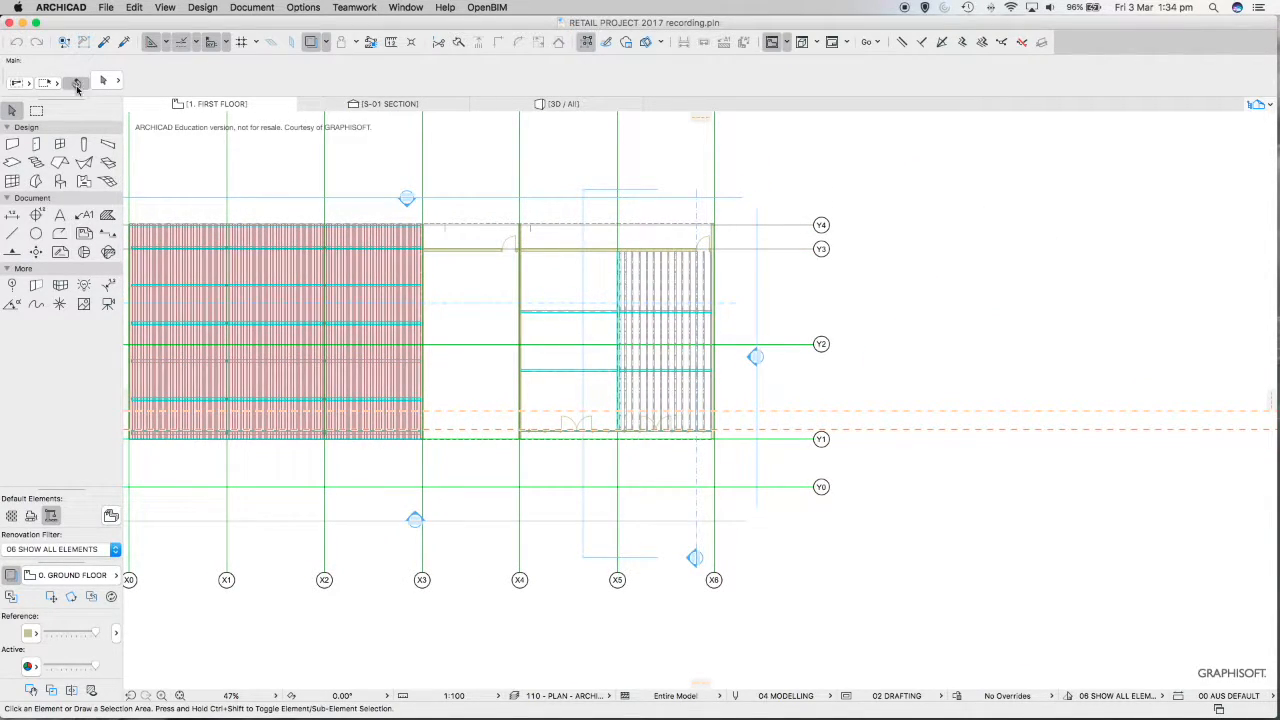
pyautogui.click(77, 84)
pyautogui.moveTo(617, 253); pyautogui.dragTo(489, 239, button='middle')
pyautogui.scroll(1, 484, 236)
pyautogui.click(474, 230)
pyautogui.moveTo(474, 230)
pyautogui.mouseDown()
pyautogui.moveTo(557, 309)
pyautogui.moveTo(606, 402)
pyautogui.moveTo(349, 169)
pyautogui.moveTo(380, 200)
pyautogui.moveTo(493, 245)
pyautogui.mouseUp()
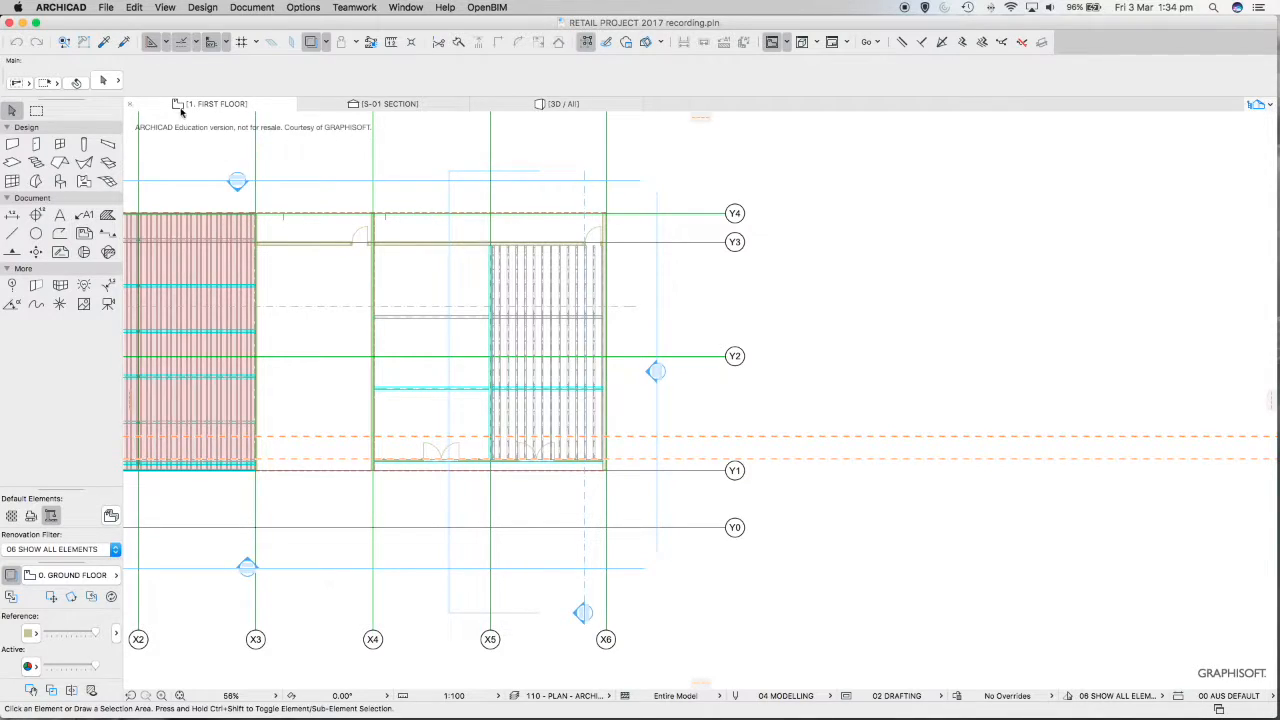
pyautogui.click(76, 82)
pyautogui.click(472, 230)
pyautogui.moveTo(490, 241); pyautogui.dragTo(556, 270)
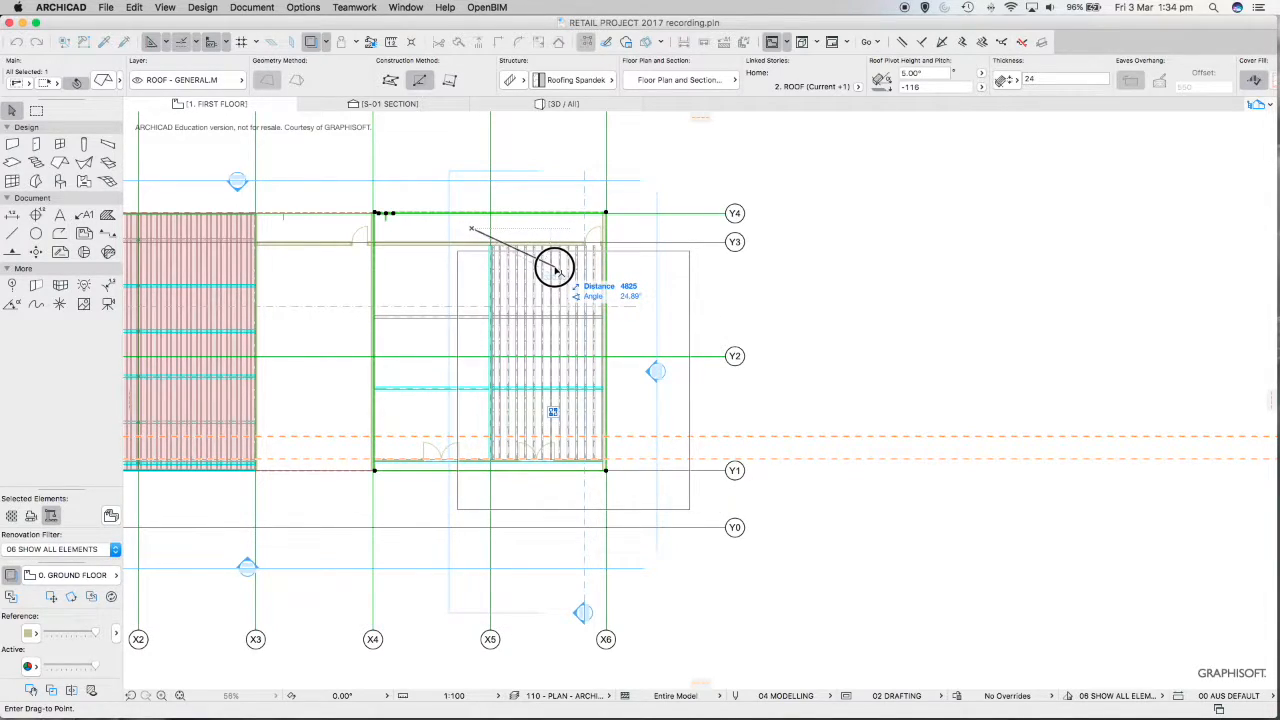
pyautogui.press('Escape')
pyautogui.press('Escape')
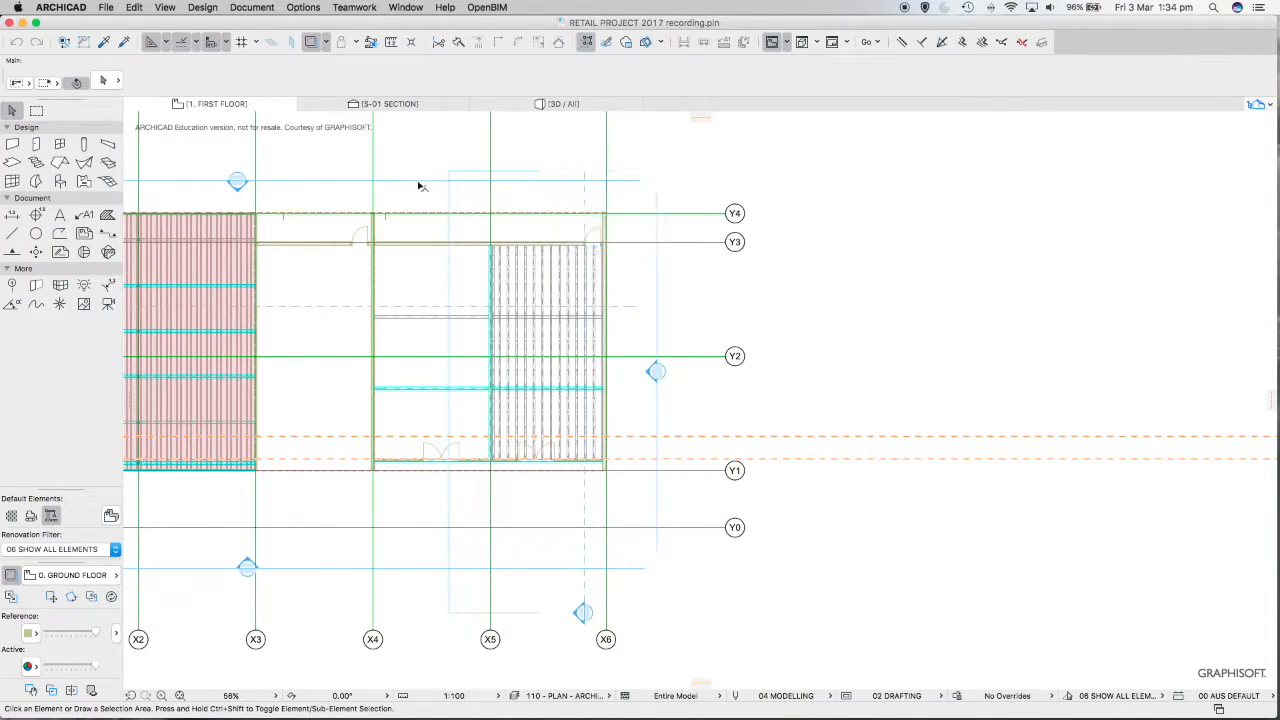
pyautogui.scroll(2, 458, 222)
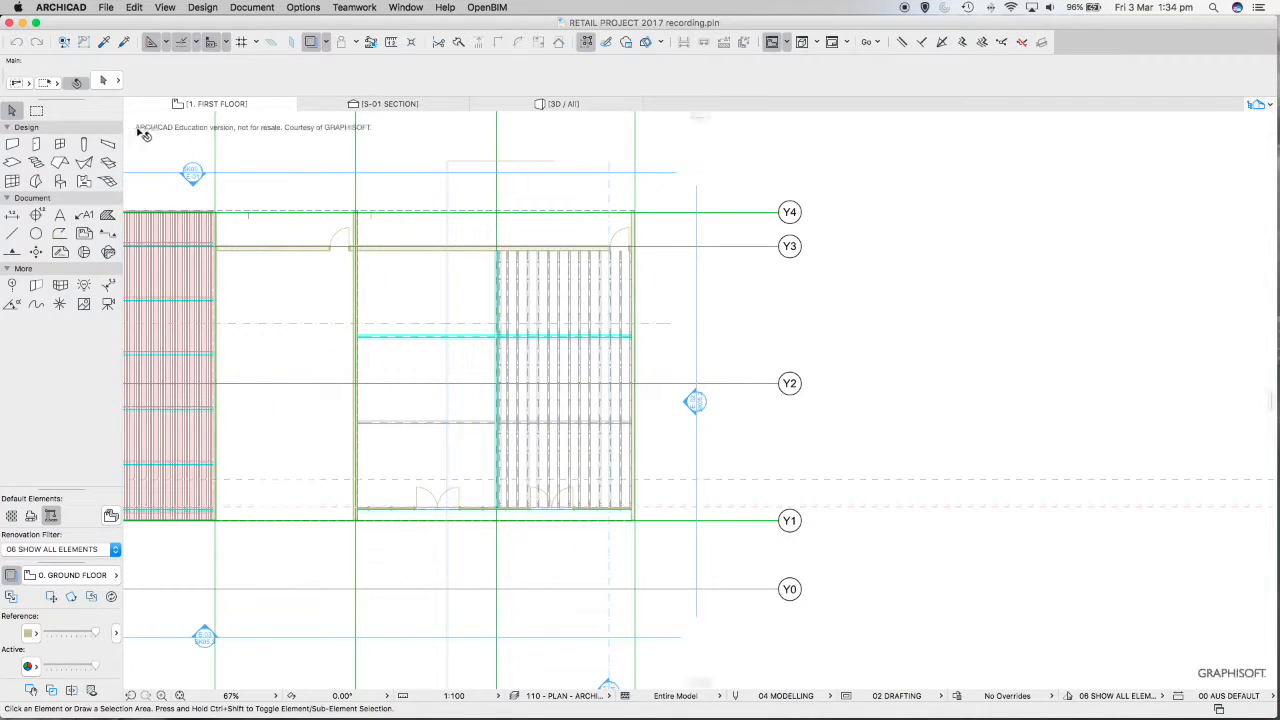
pyautogui.click(479, 236)
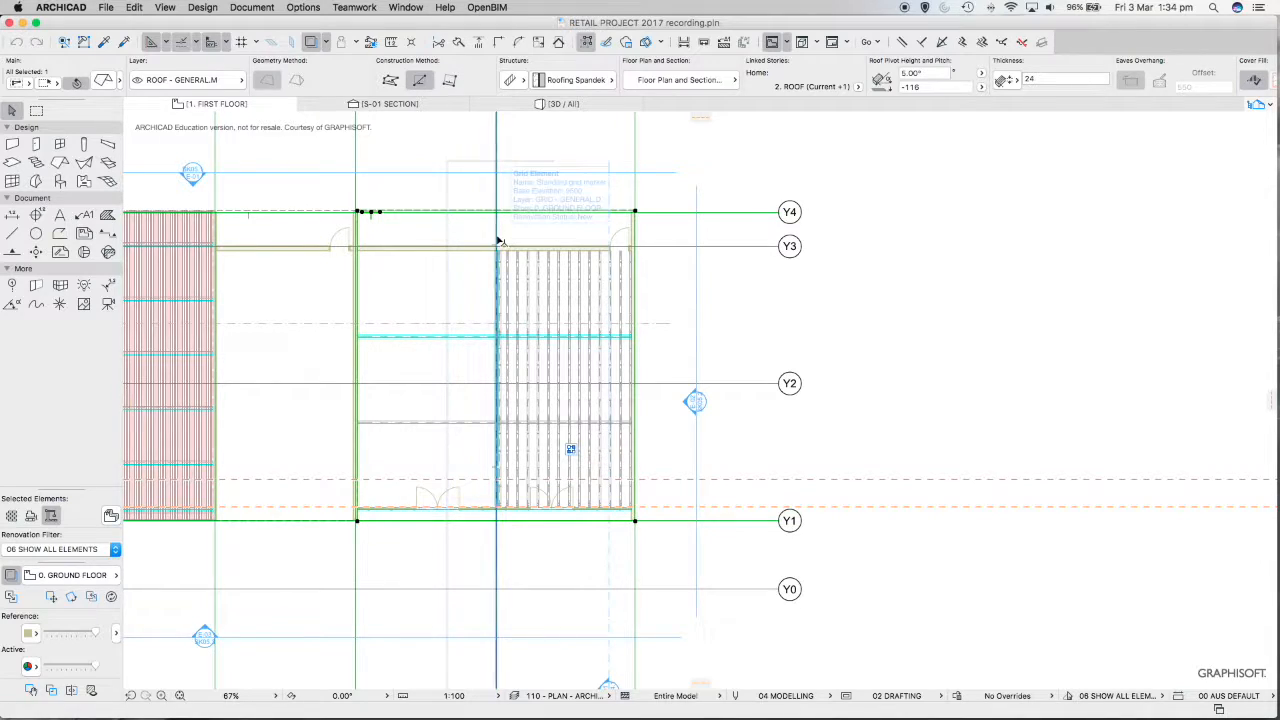
pyautogui.press('Escape')
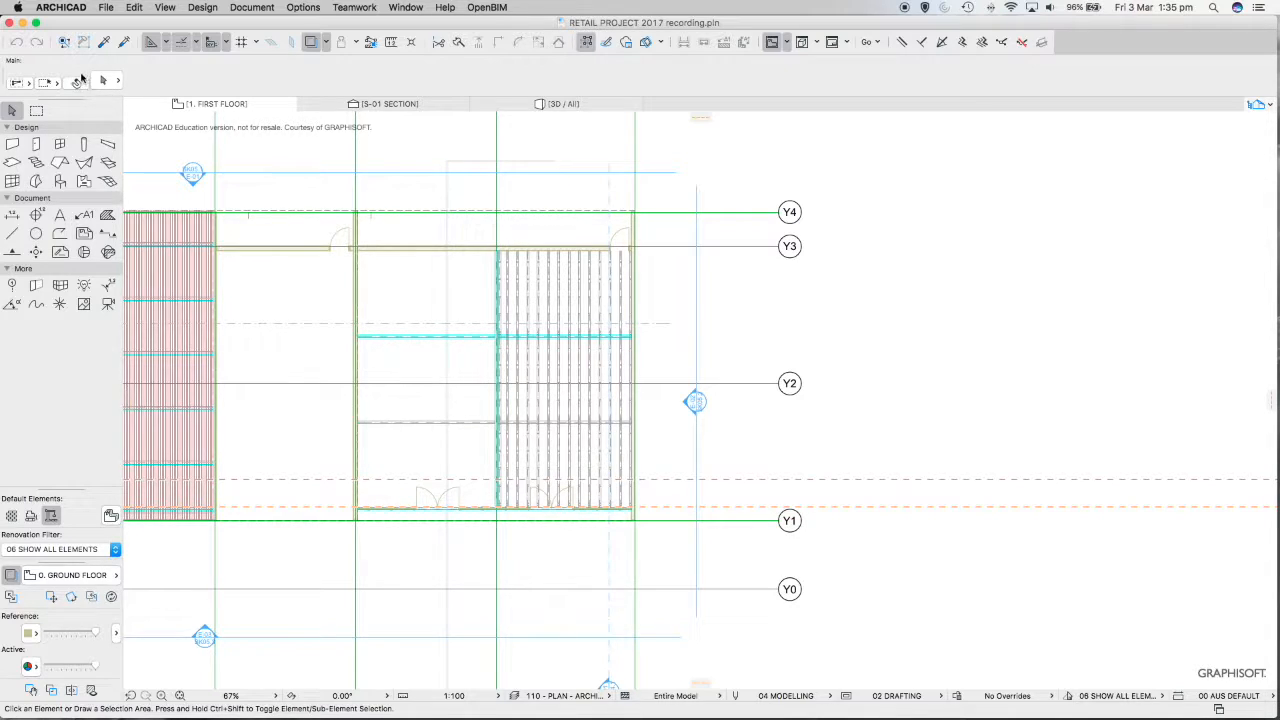
# With quick selection off, select all floor trusses and cross beams between grids X5 and X6 using a selection rectangle.
pyautogui.click(478, 230)
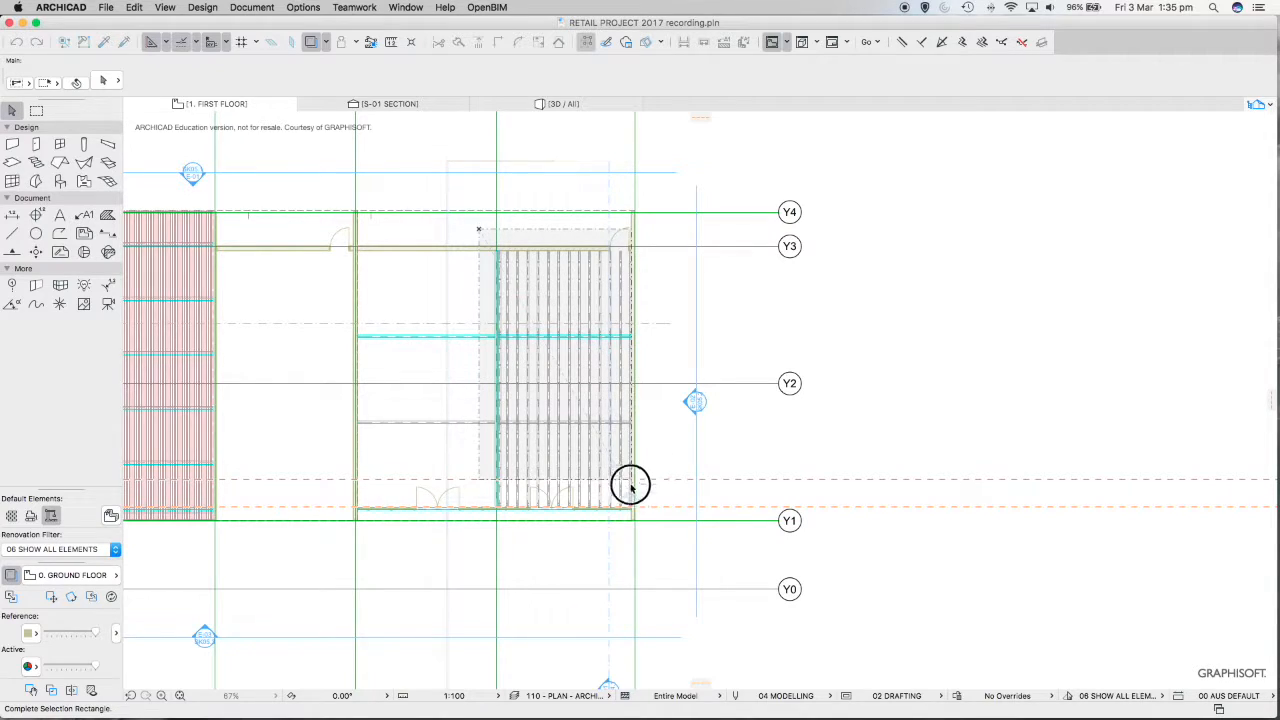
pyautogui.click(650, 516)
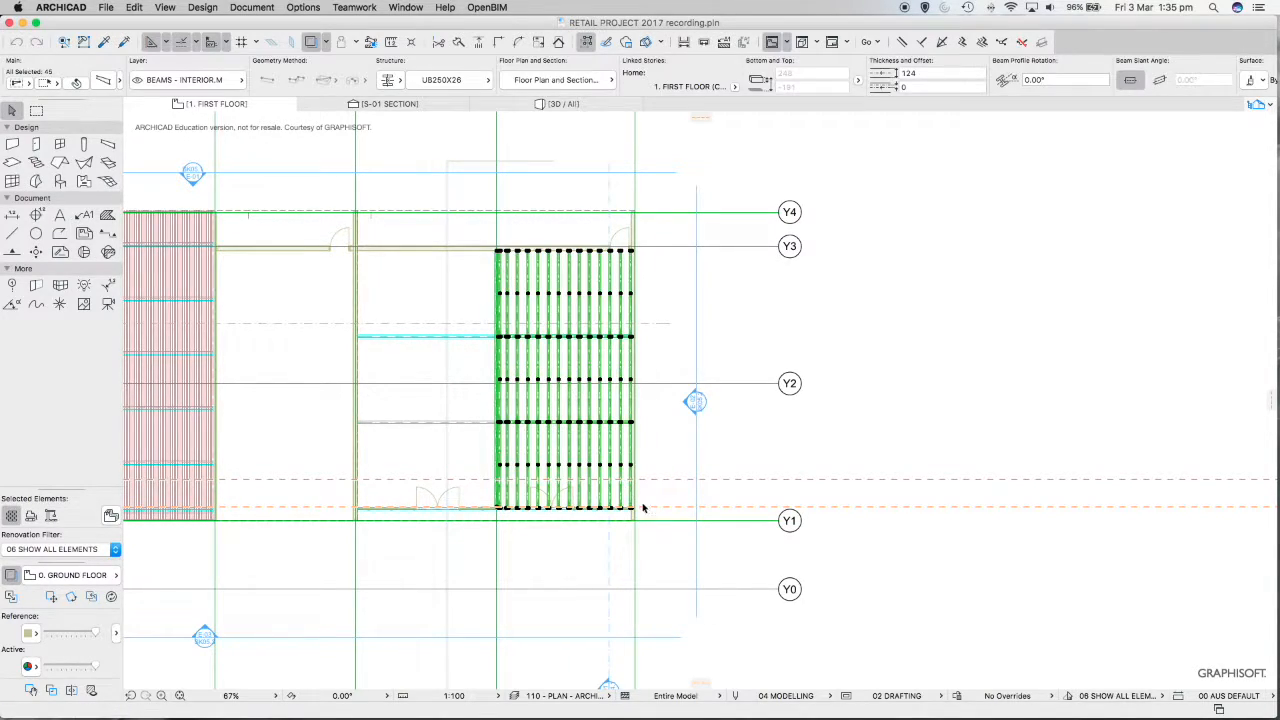
pyautogui.scroll(3, 565, 470)
pyautogui.scroll(3, 565, 470)
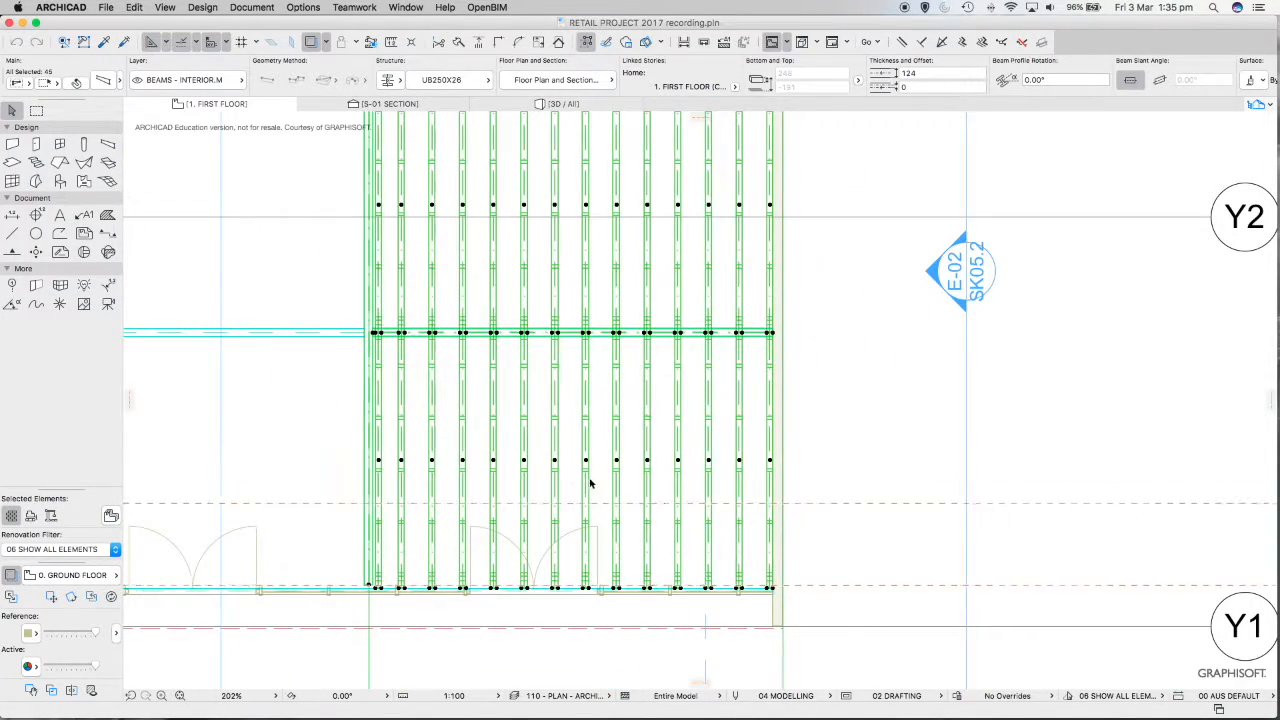
pyautogui.scroll(3, 571, 471)
pyautogui.scroll(-3, 538, 481)
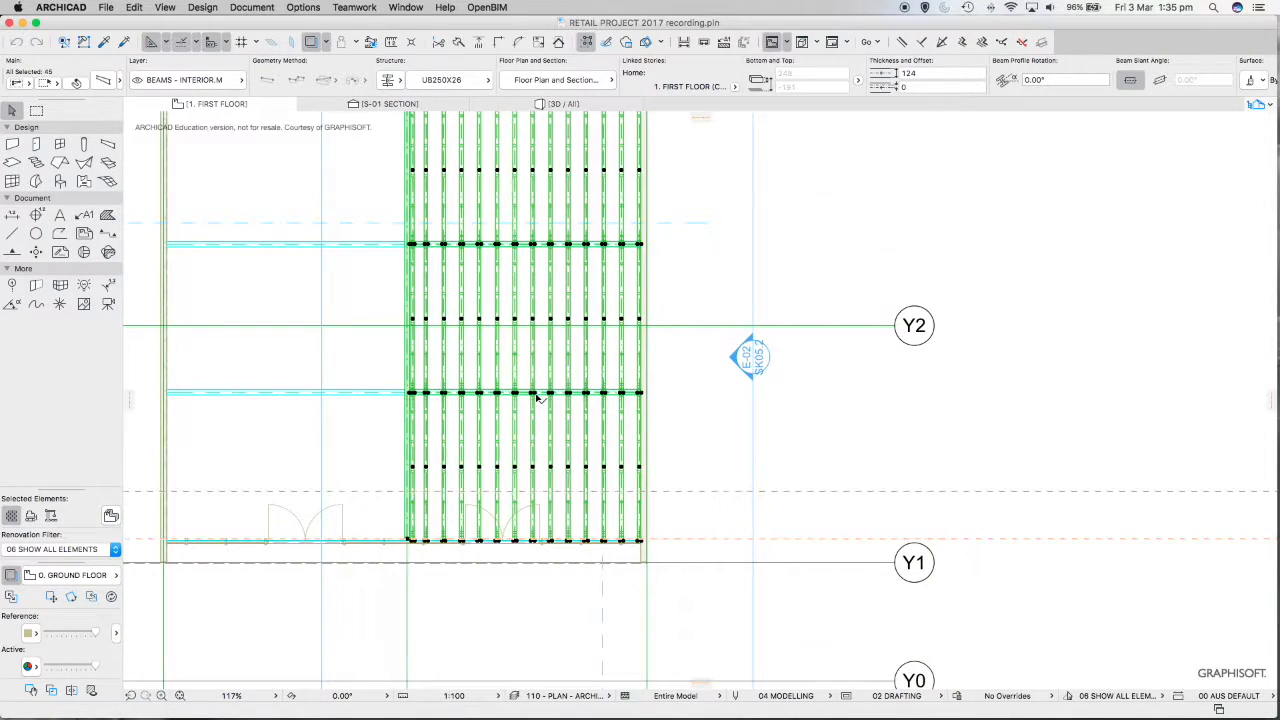
pyautogui.scroll(-3, 540, 392)
pyautogui.moveTo(481, 341); pyautogui.dragTo(581, 375, button='middle')
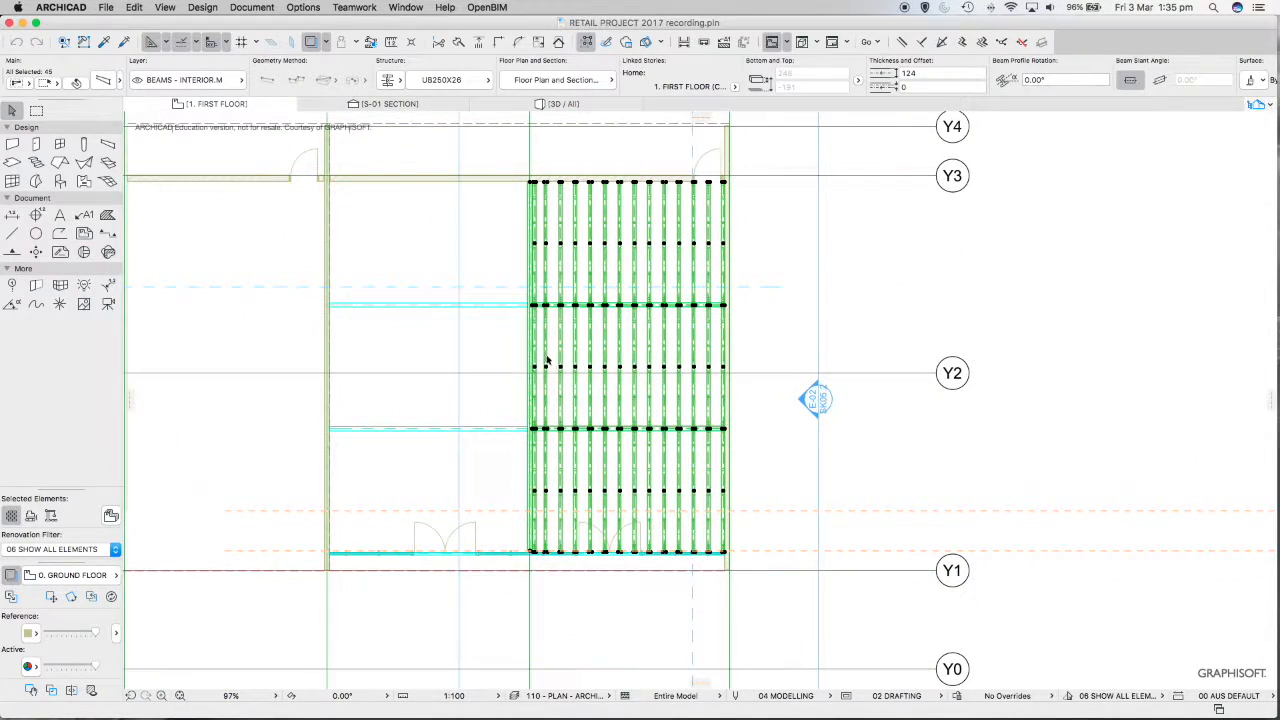
# Remove the steel beam running along grid X5 from the selection, keeping the trusses and cross beams selected.
pyautogui.scroll(3, 531, 343)
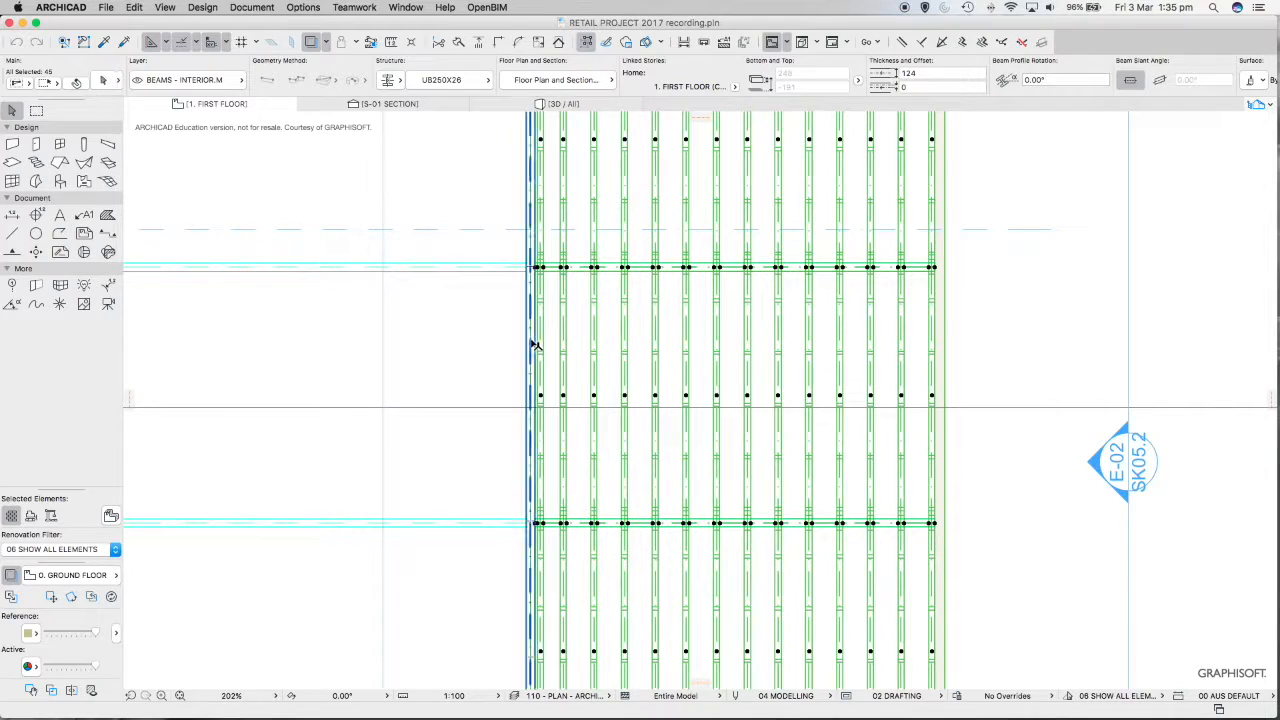
pyautogui.keyDown('shift'); pyautogui.click(531, 343); pyautogui.keyUp('shift')
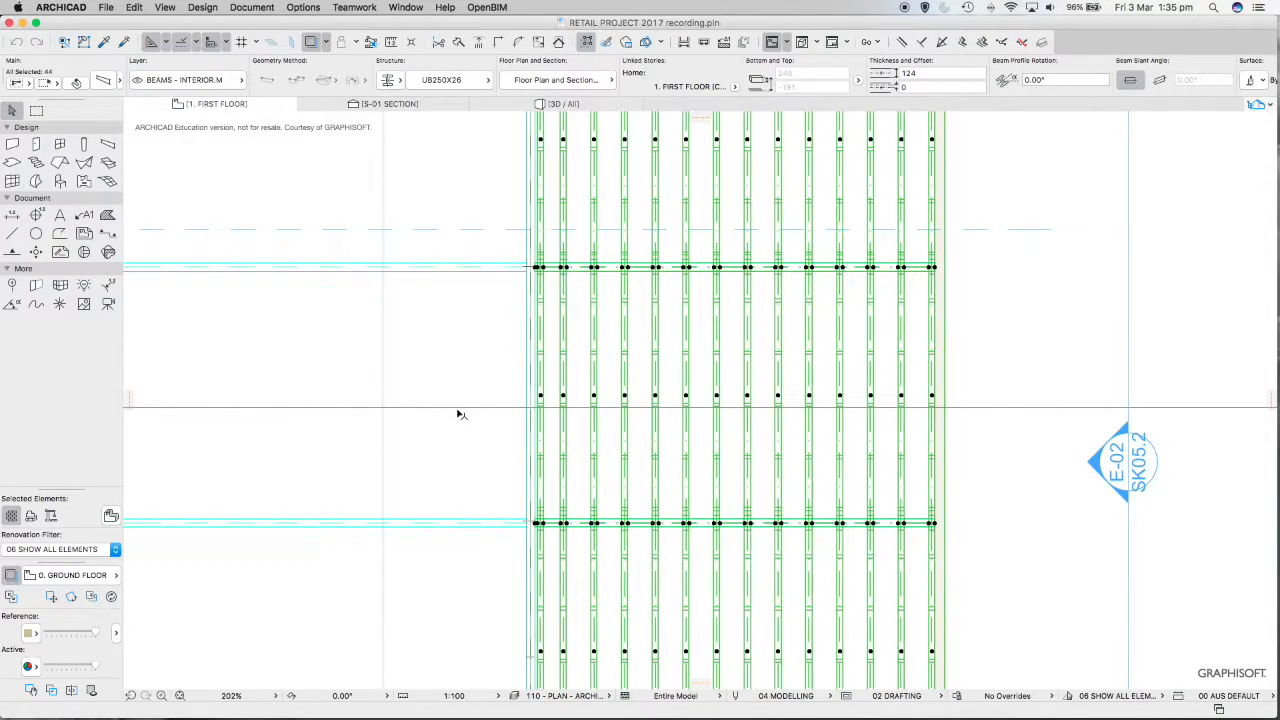
pyautogui.scroll(-3, 476, 400)
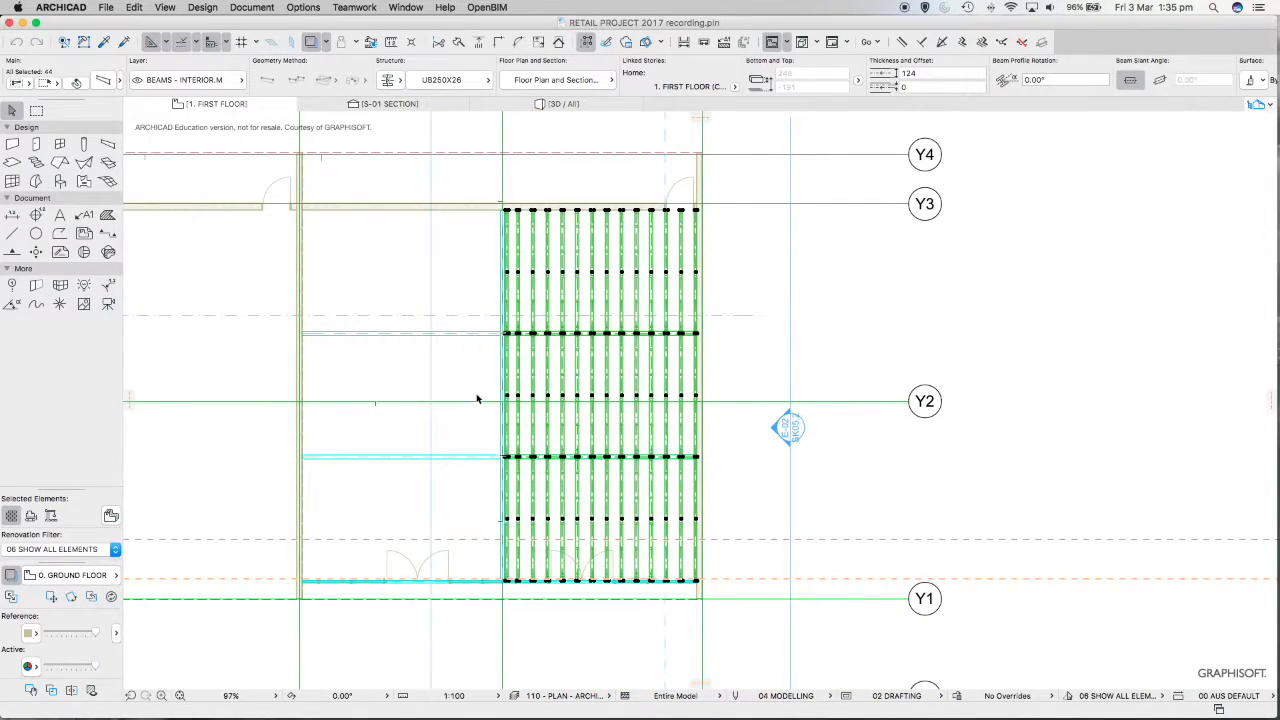
pyautogui.moveTo(476, 400); pyautogui.dragTo(576, 402, button='middle')
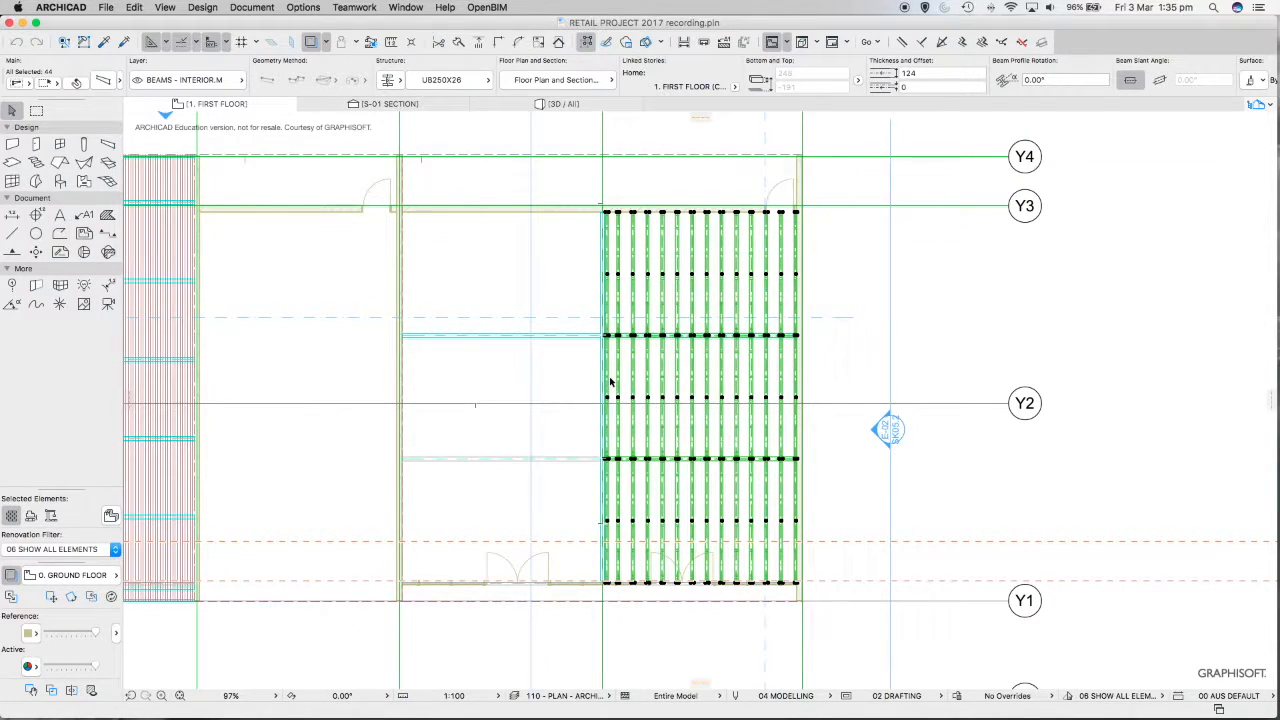
# Mirror the selected trusses and cross beams about the centreline of the beam on grid X5, without keeping a copy.
pyautogui.scroll(4, 630, 306)
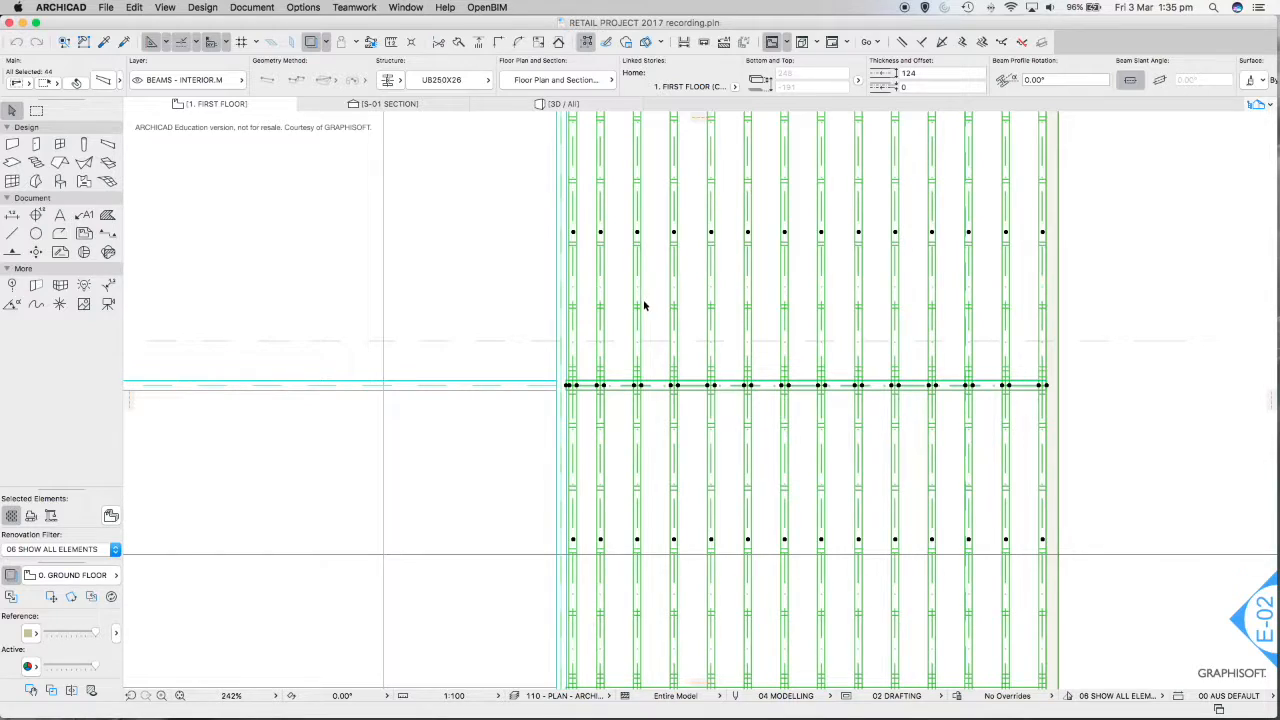
pyautogui.click(638, 233)
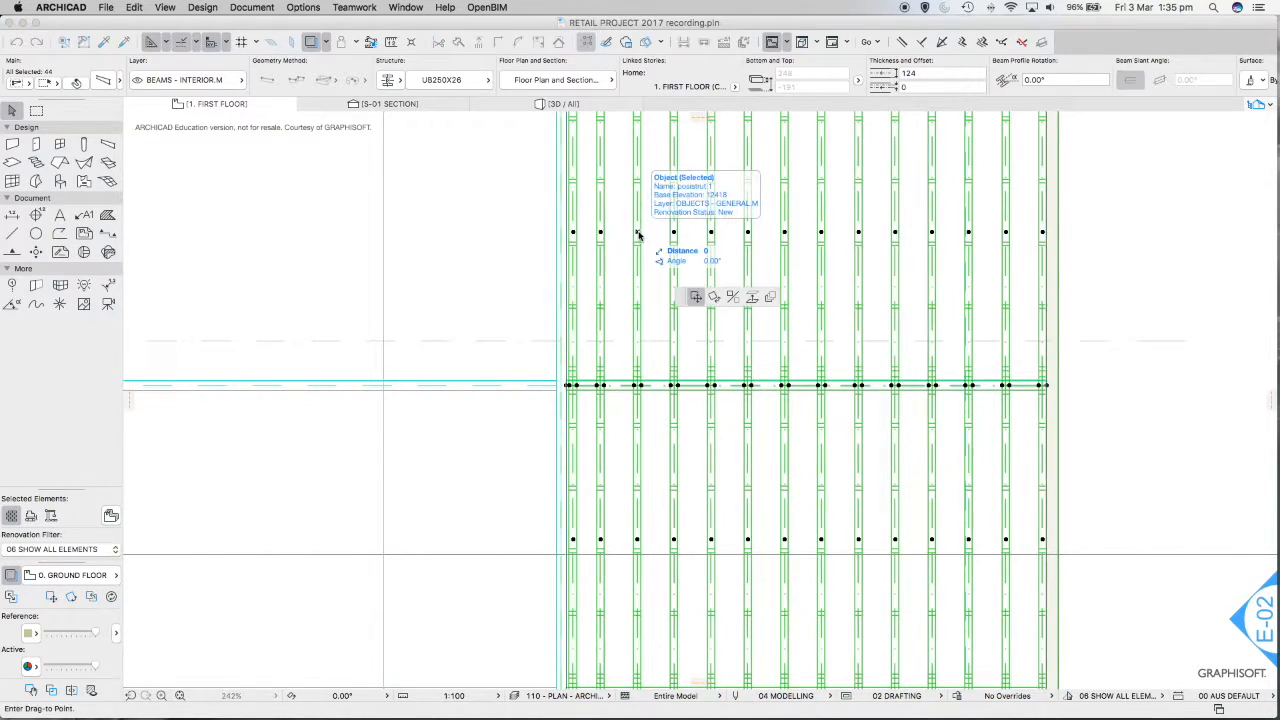
pyautogui.click(733, 297)
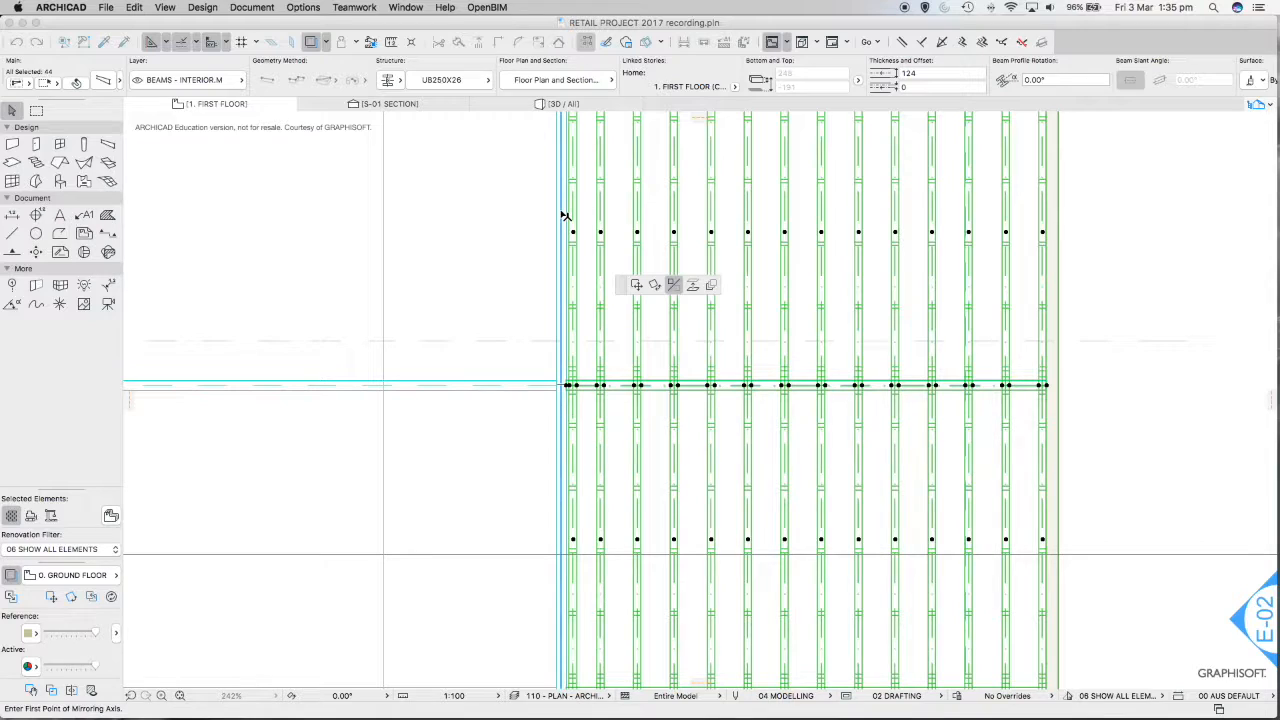
pyautogui.click(561, 210)
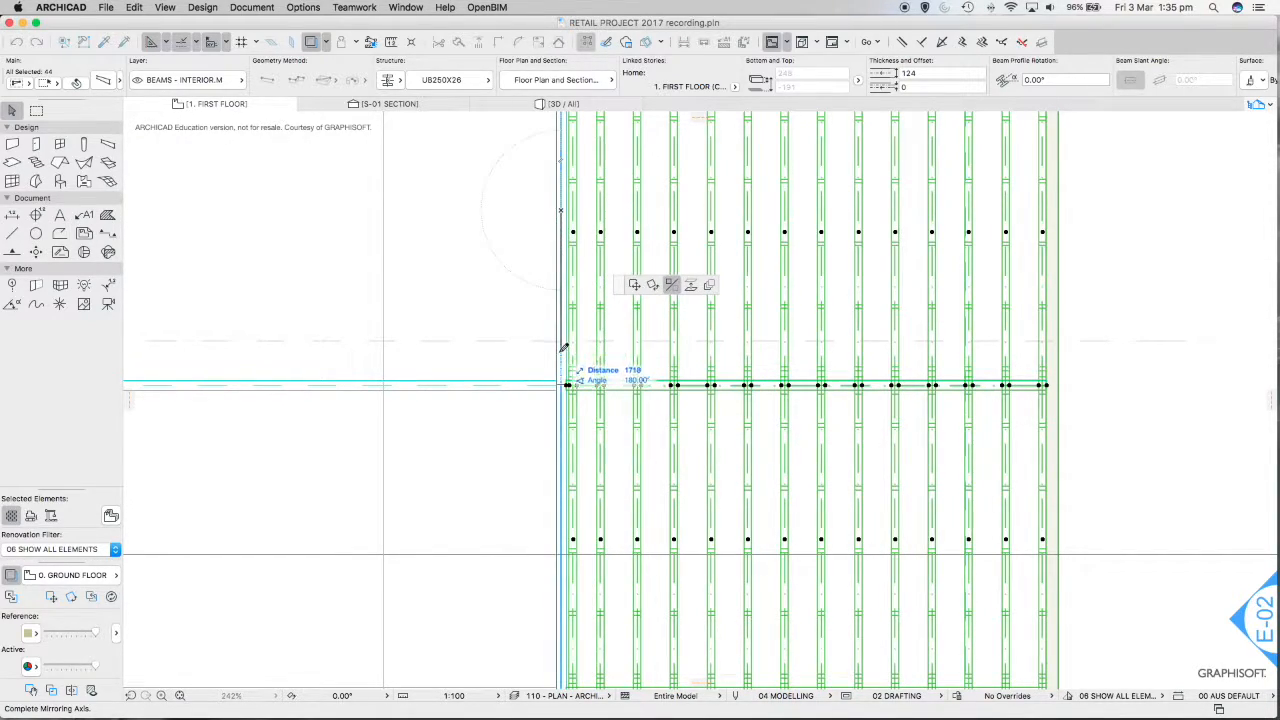
pyautogui.click(565, 352)
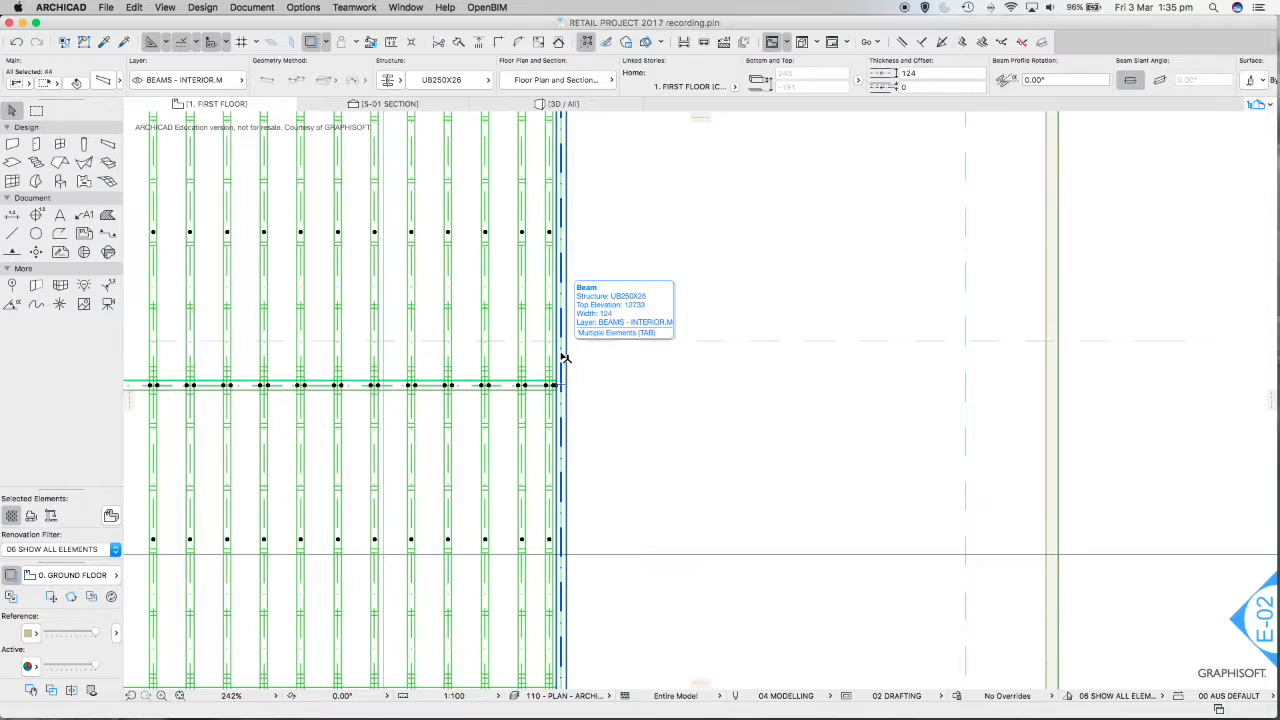
# Mirror a copy of the selected trusses and cross beams about the centreline of the beam on grid X5.
pyautogui.click(521, 235)
pyautogui.click(615, 298)
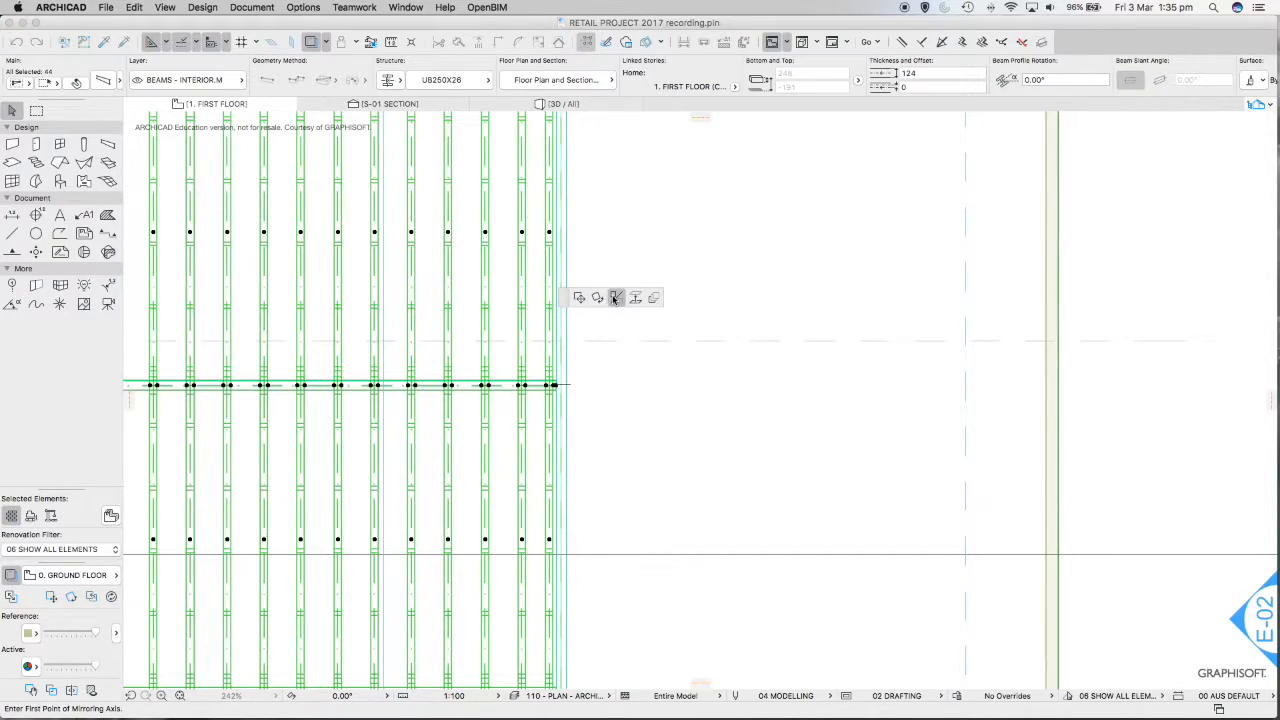
pyautogui.click(561, 192)
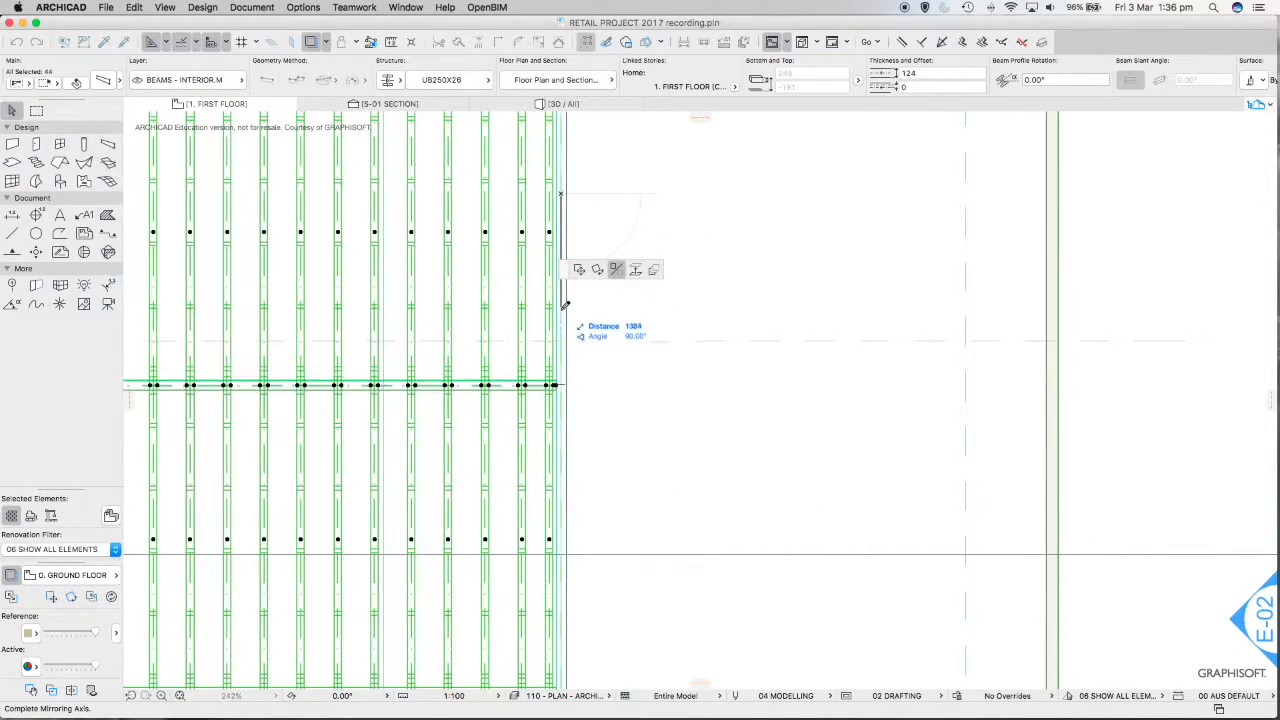
pyautogui.press('alt')
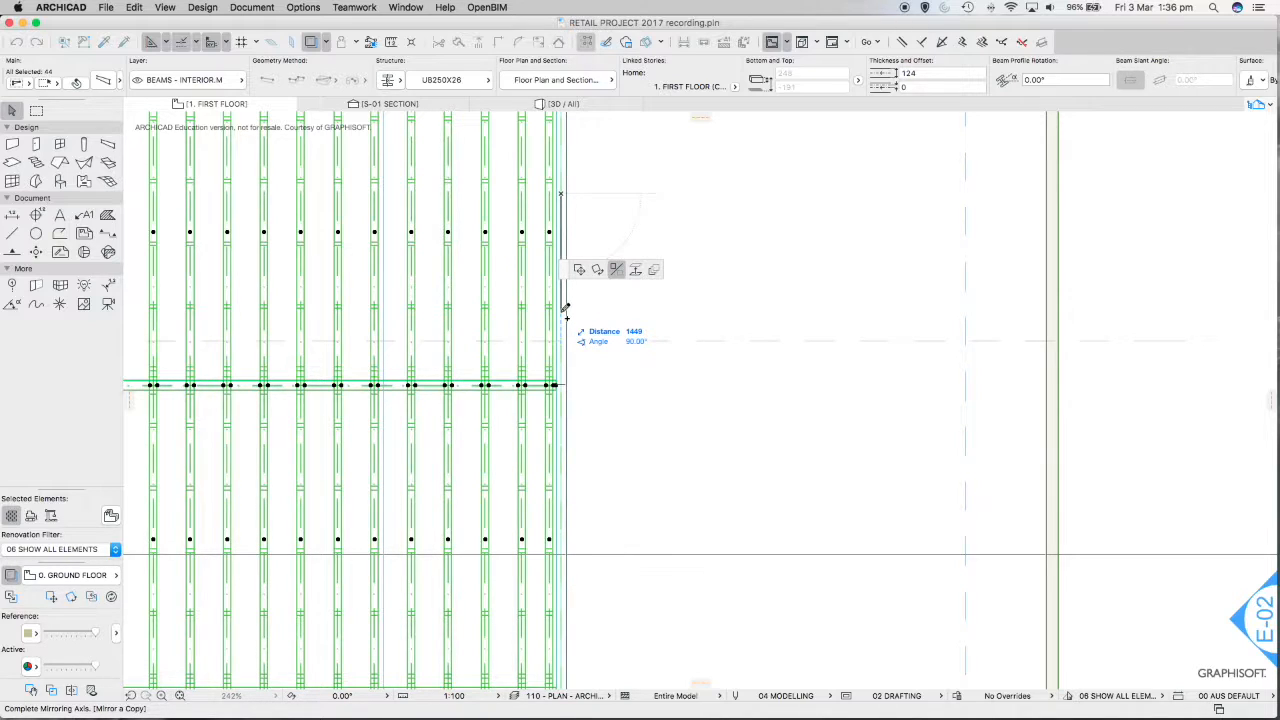
pyautogui.click(565, 311)
pyautogui.scroll(-6, 590, 314)
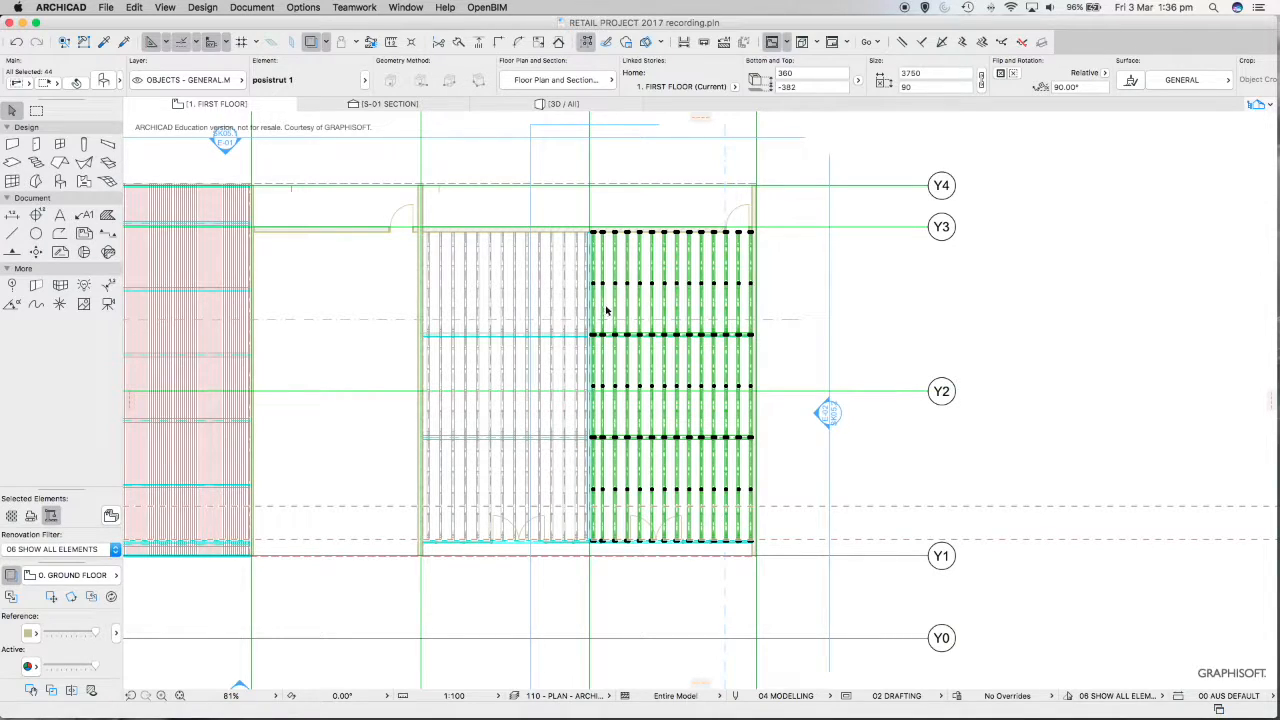
# Inspect the mirrored floor framing in the 3D view and return to the First Floor plan.
pyautogui.click(555, 105)
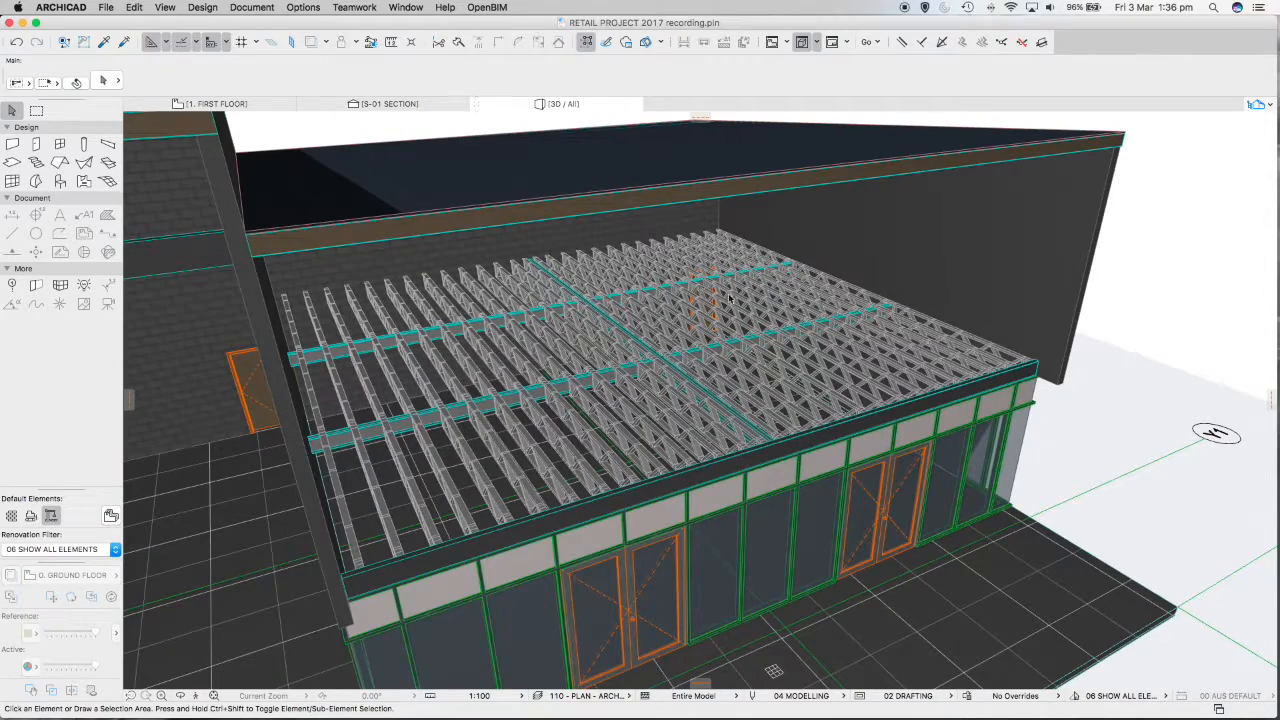
pyautogui.scroll(-6, 728, 294)
pyautogui.keyDown('shift'); pyautogui.moveTo(733, 293); pyautogui.dragTo(631, 311, button='middle'); pyautogui.keyUp('shift')
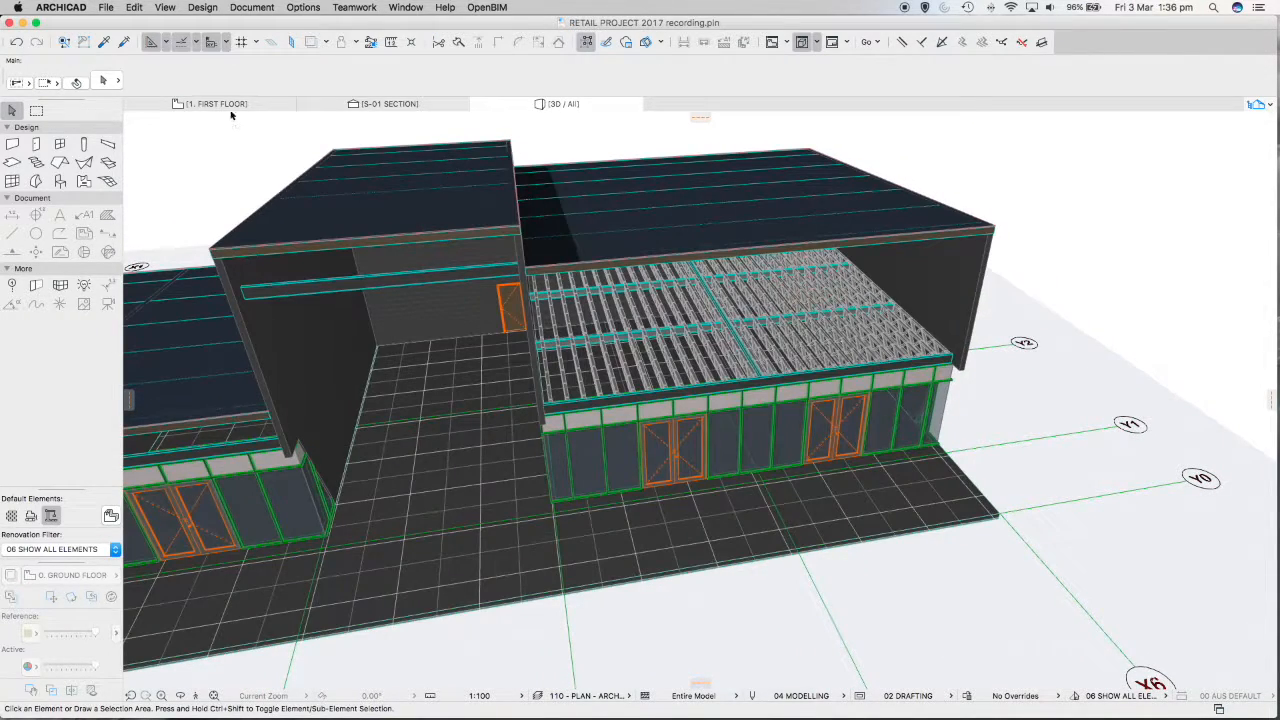
pyautogui.click(231, 106)
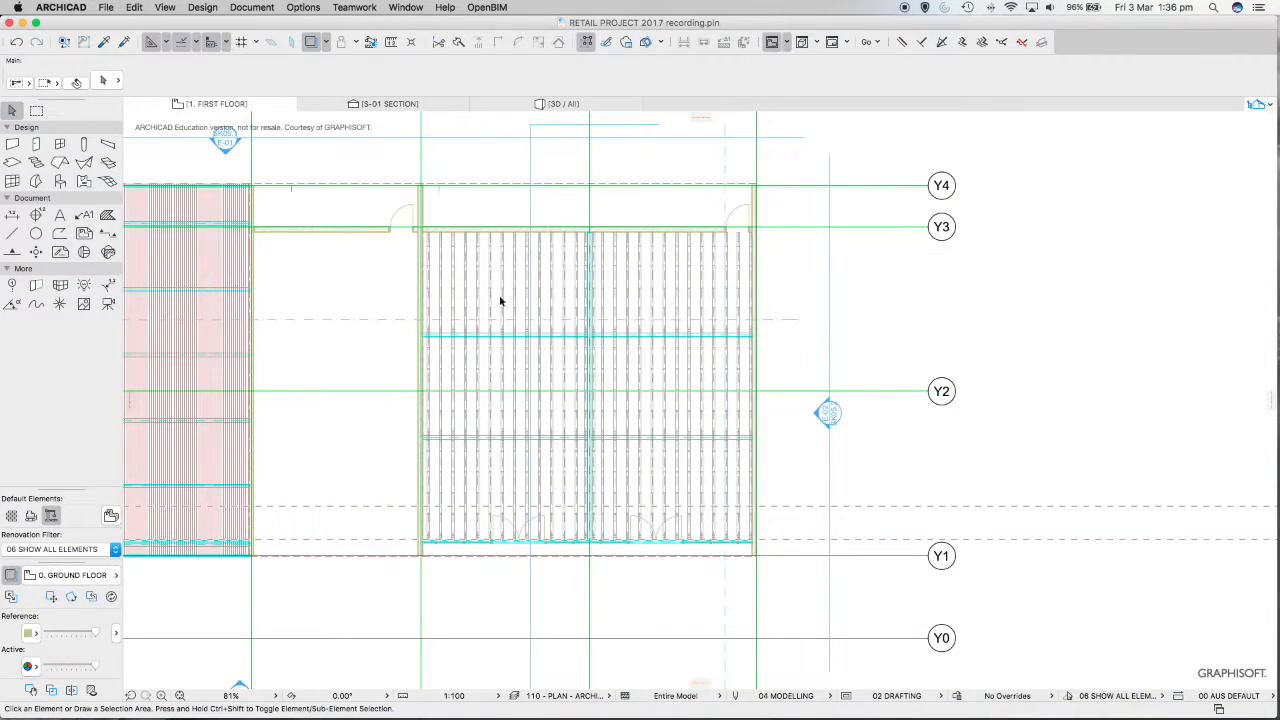
# Examine the truss spacing along the bay's outer wall and beside the central steel beam on the First Floor plan.
pyautogui.moveTo(491, 311); pyautogui.dragTo(604, 305, button='middle')
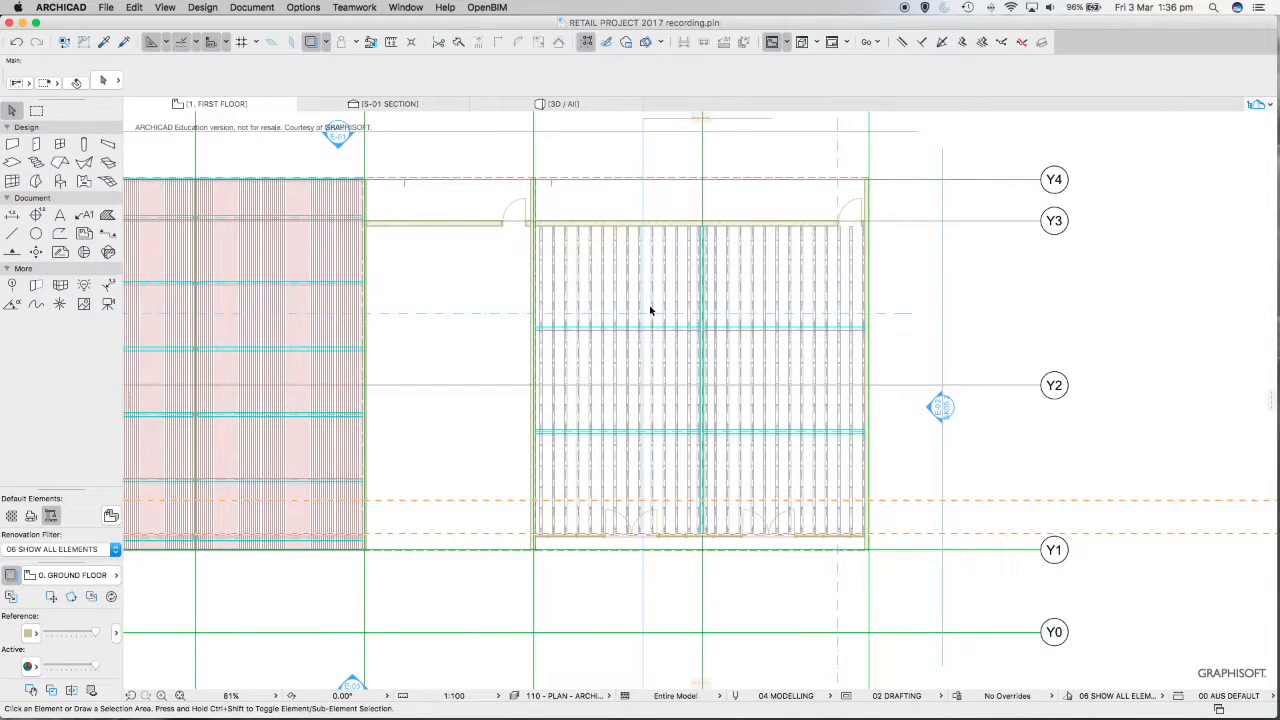
pyautogui.scroll(3, 680, 278)
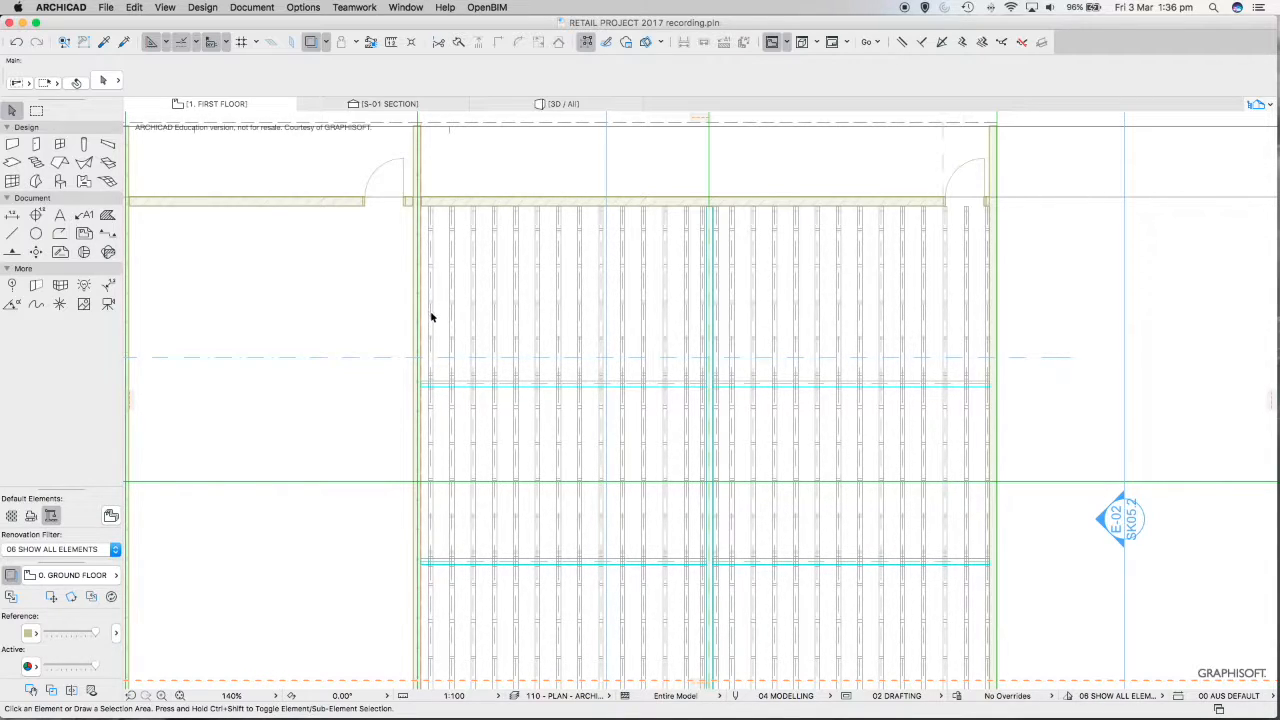
pyautogui.scroll(5, 424, 324)
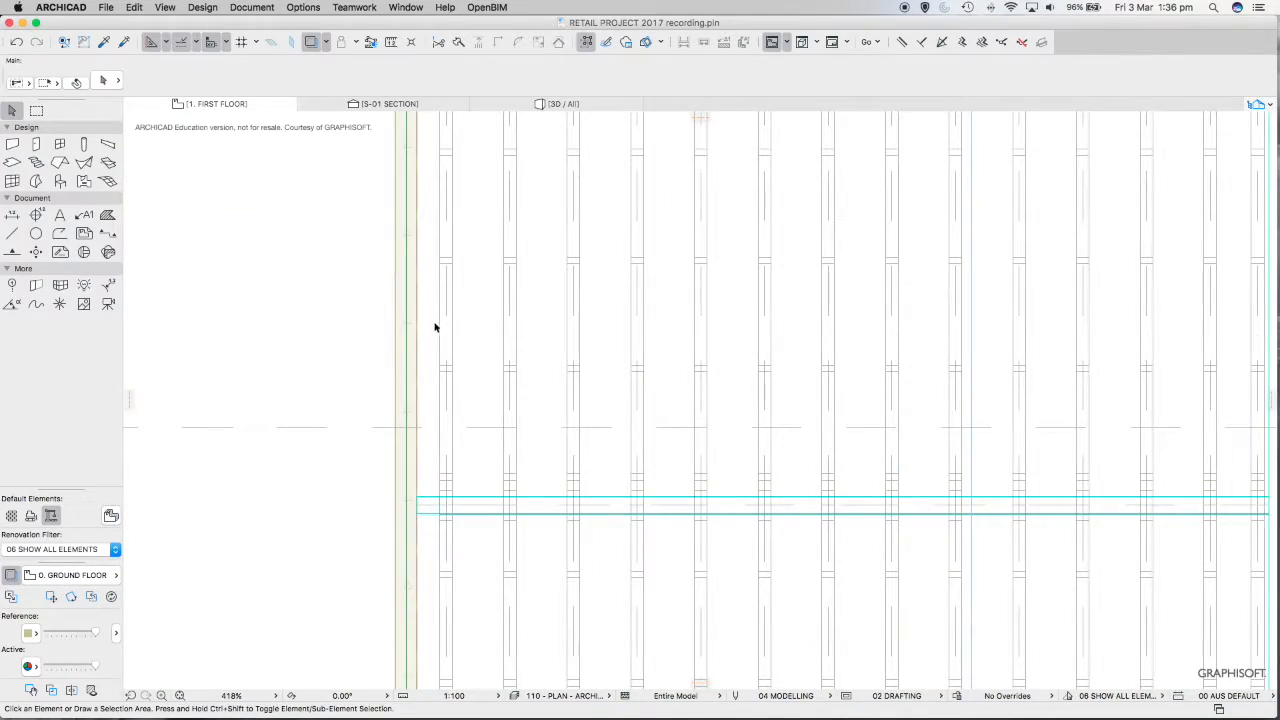
pyautogui.scroll(-3, 449, 323)
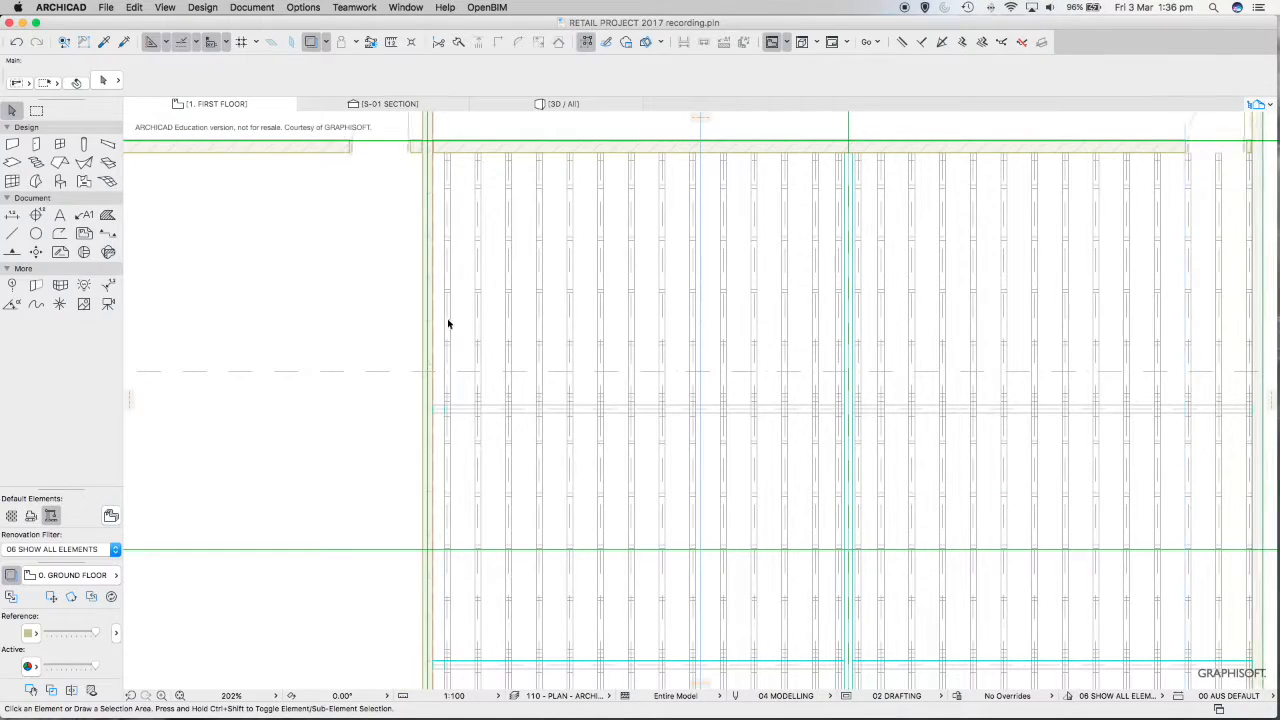
pyautogui.scroll(2, 452, 358)
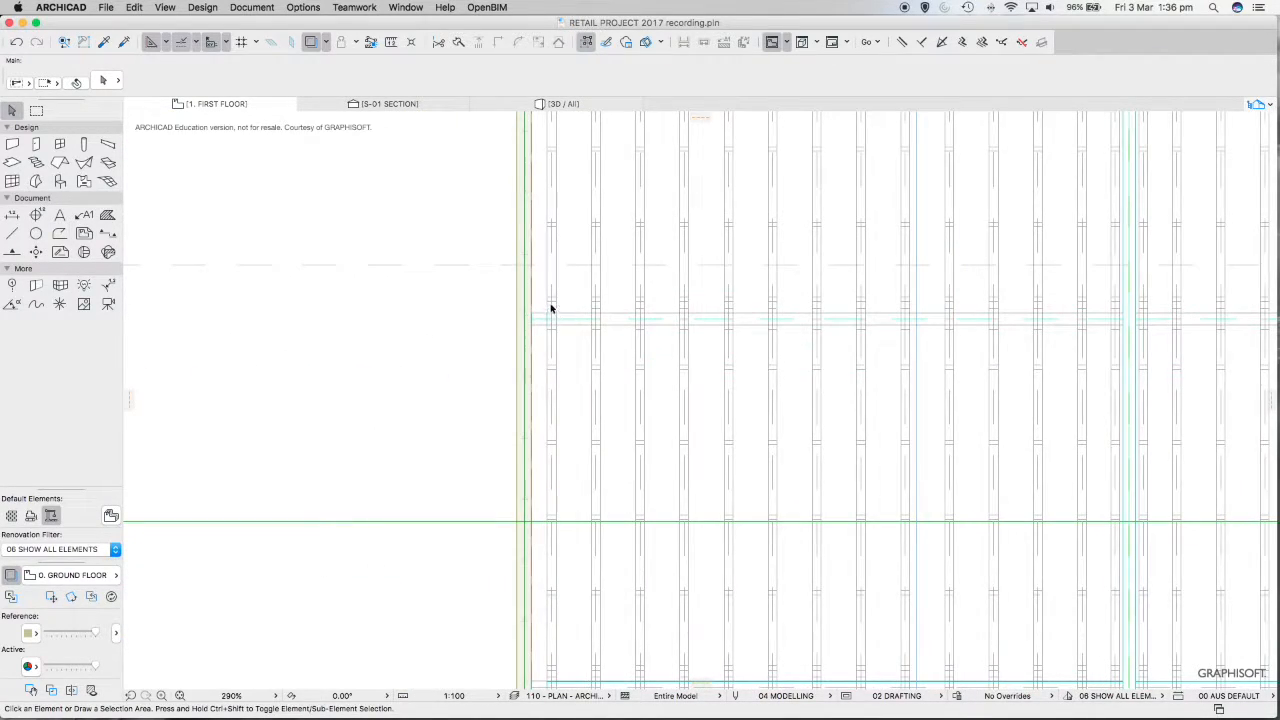
pyautogui.click(551, 307)
pyautogui.click(568, 314)
pyautogui.scroll(-2, 575, 313)
pyautogui.scroll(-1, 576, 313)
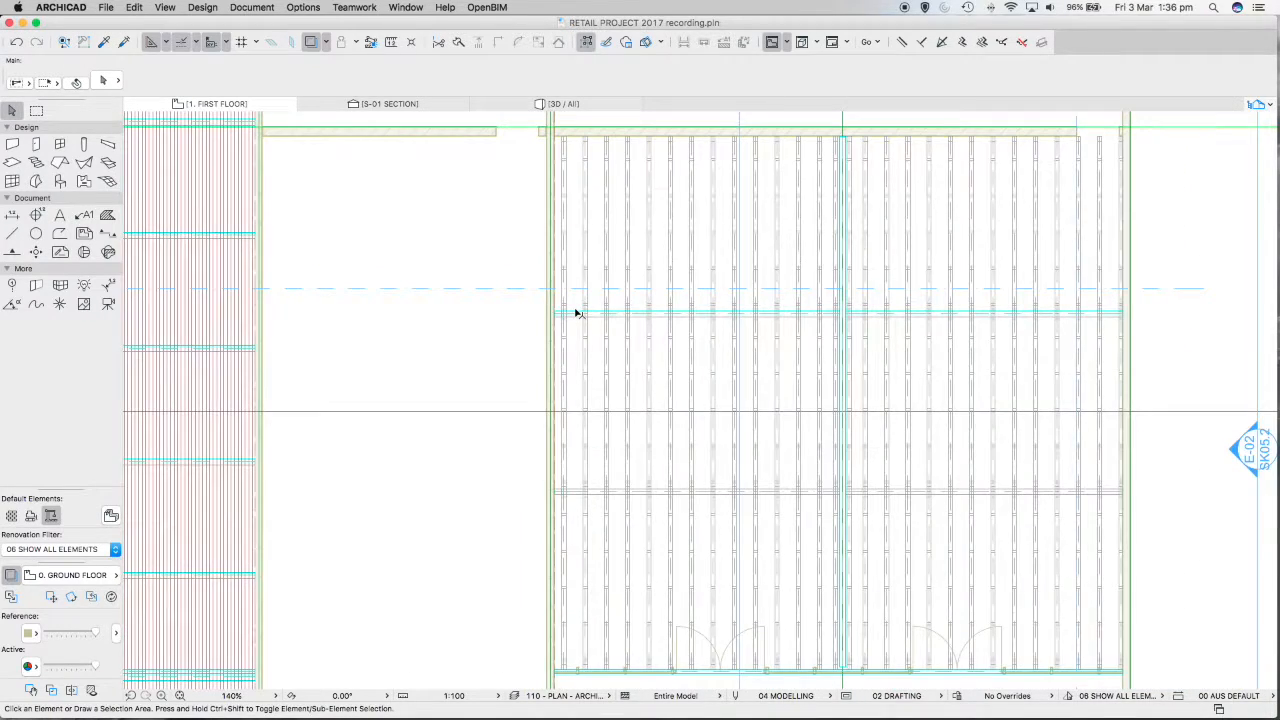
pyautogui.scroll(2, 576, 313)
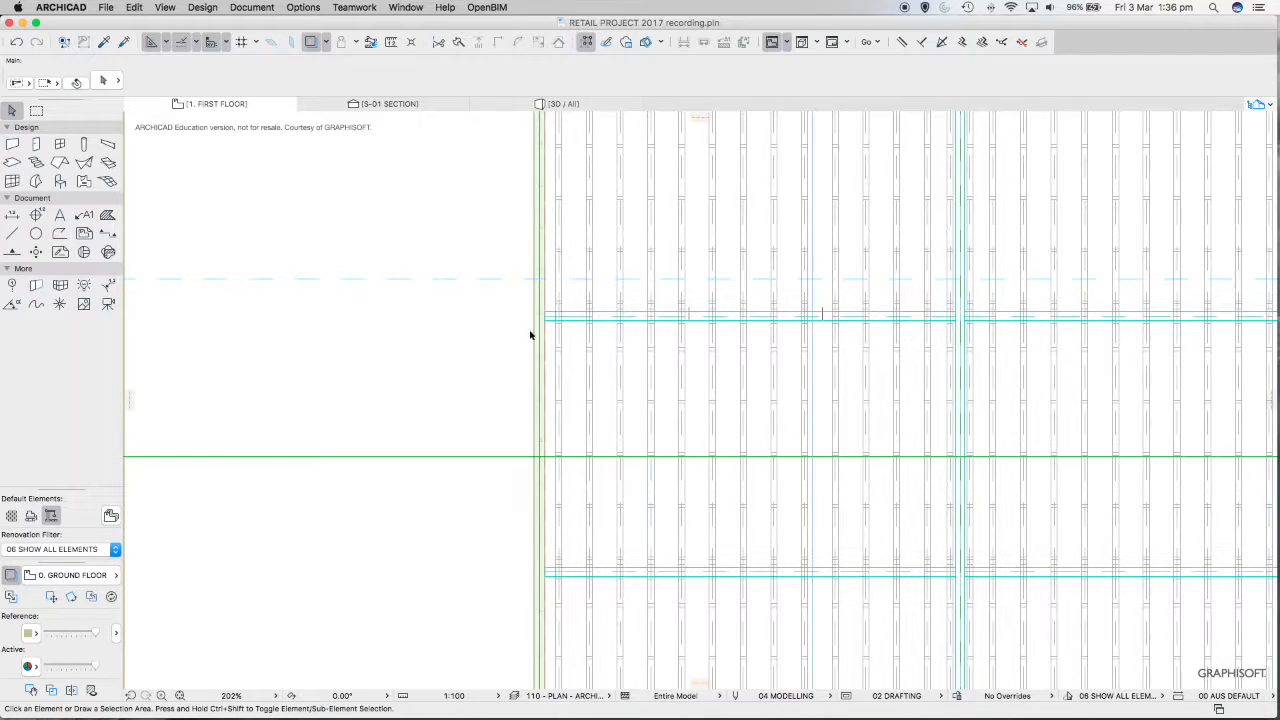
pyautogui.scroll(-5, 928, 378)
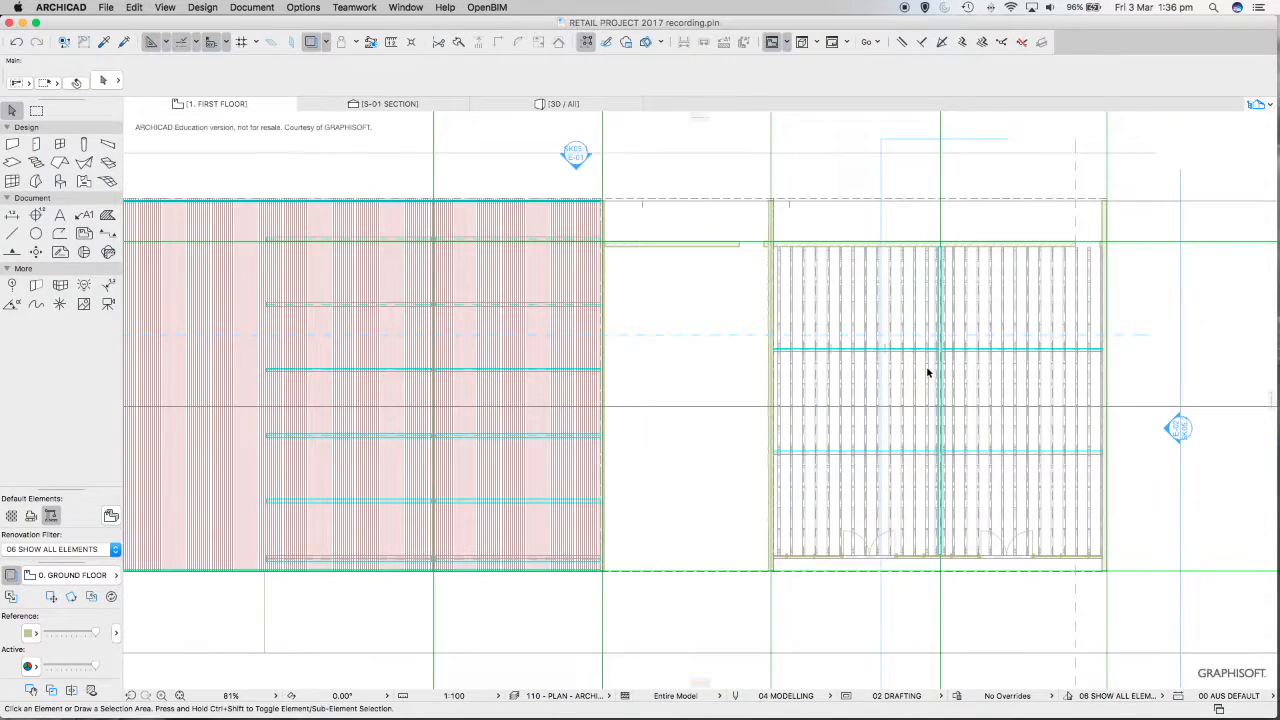
pyautogui.moveTo(926, 372); pyautogui.dragTo(821, 370, button='middle')
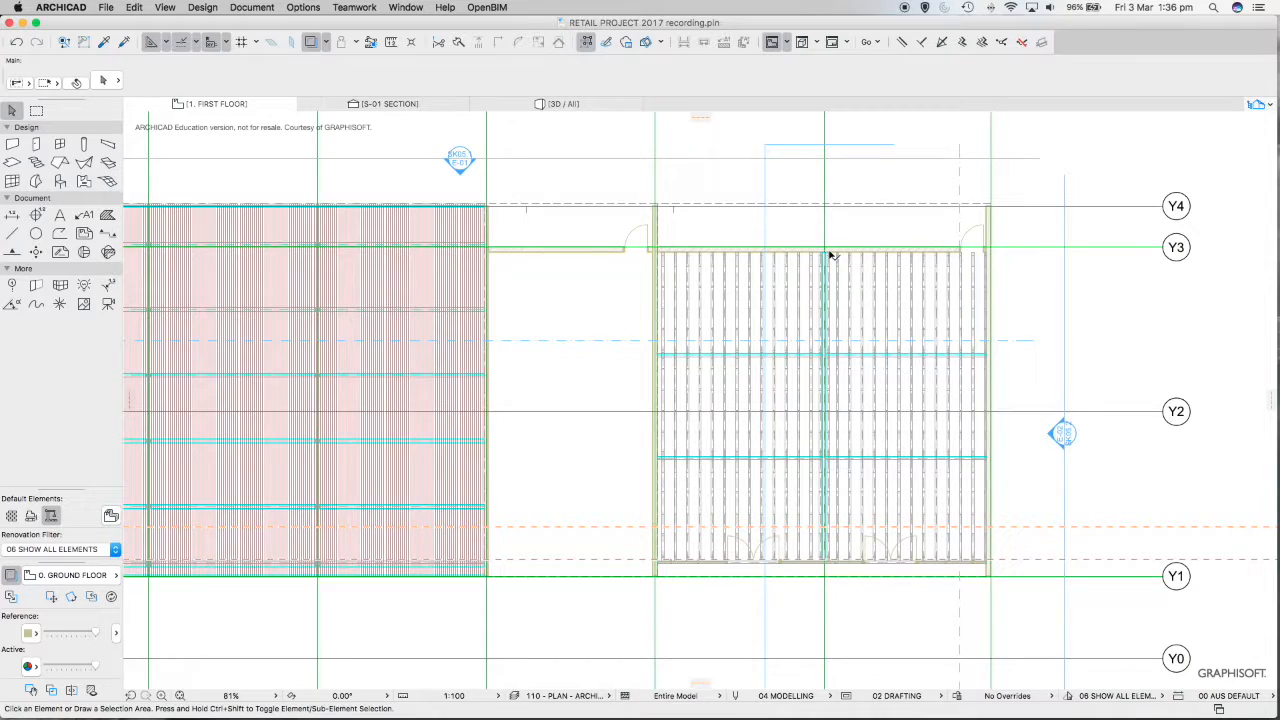
pyautogui.scroll(4, 781, 254)
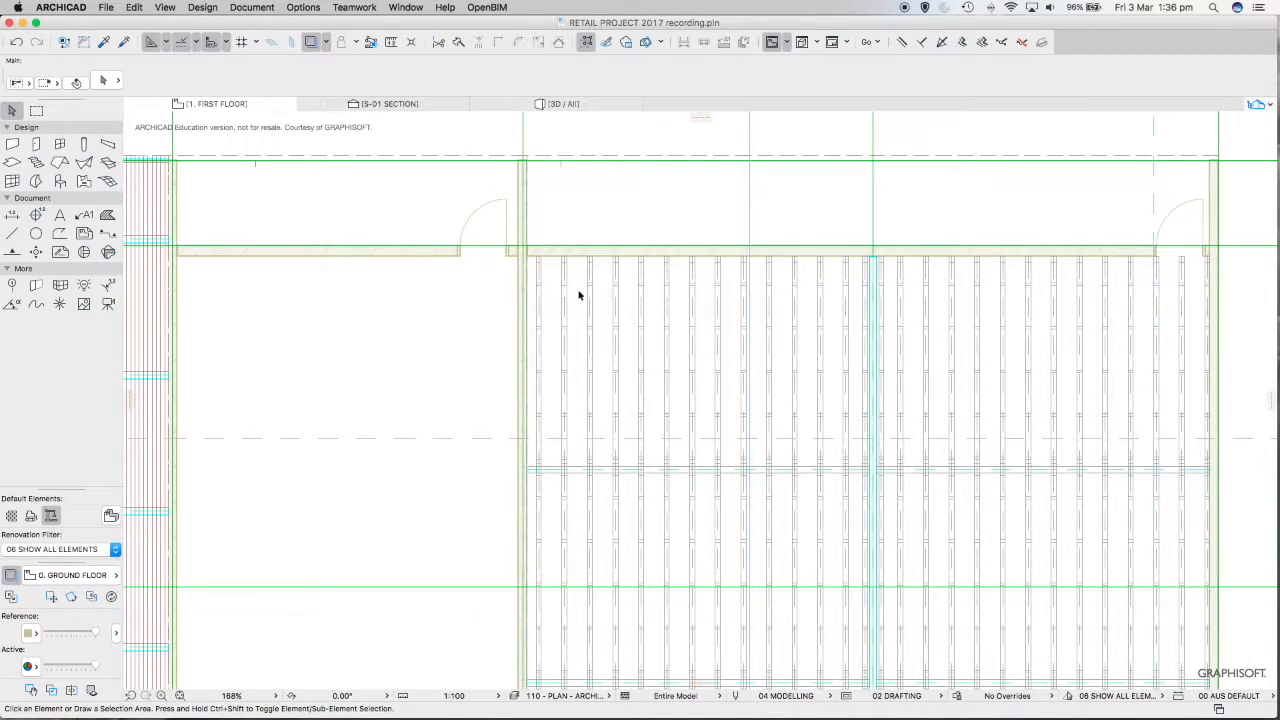
pyautogui.scroll(-3, 844, 299)
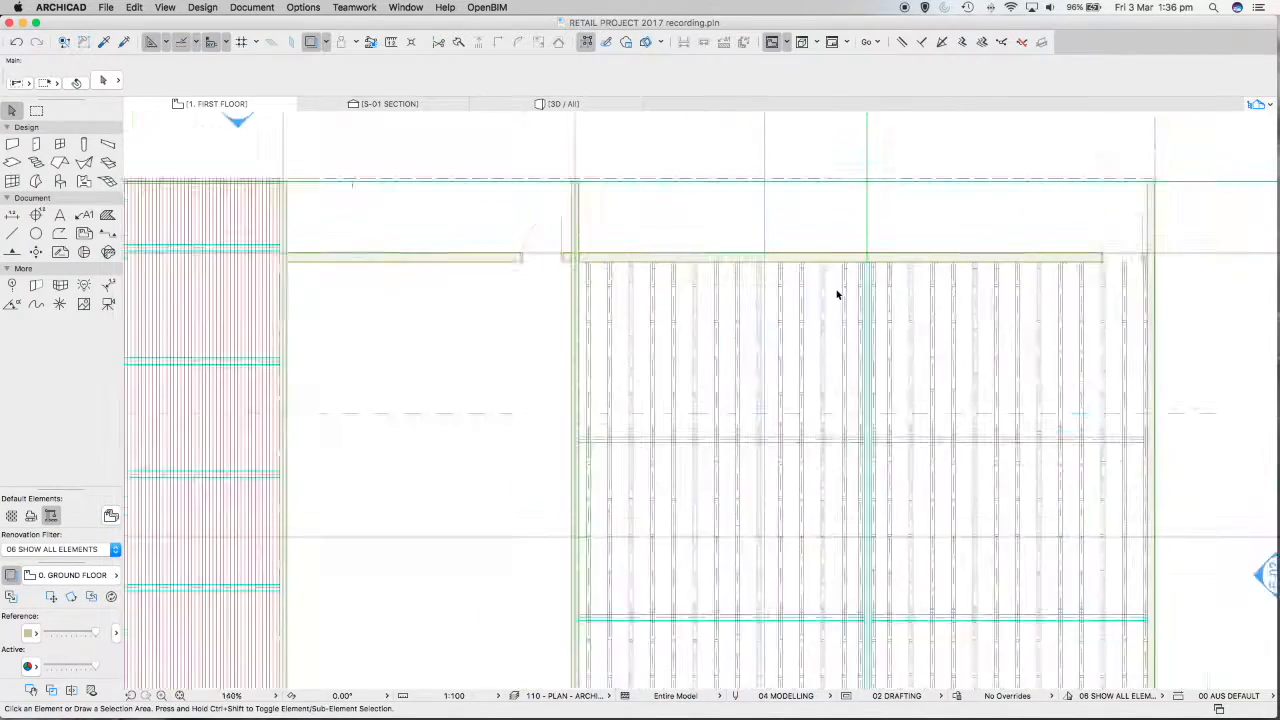
pyautogui.moveTo(609, 233); pyautogui.dragTo(831, 571)
pyautogui.rightClick(832, 568)
pyautogui.press('Escape')
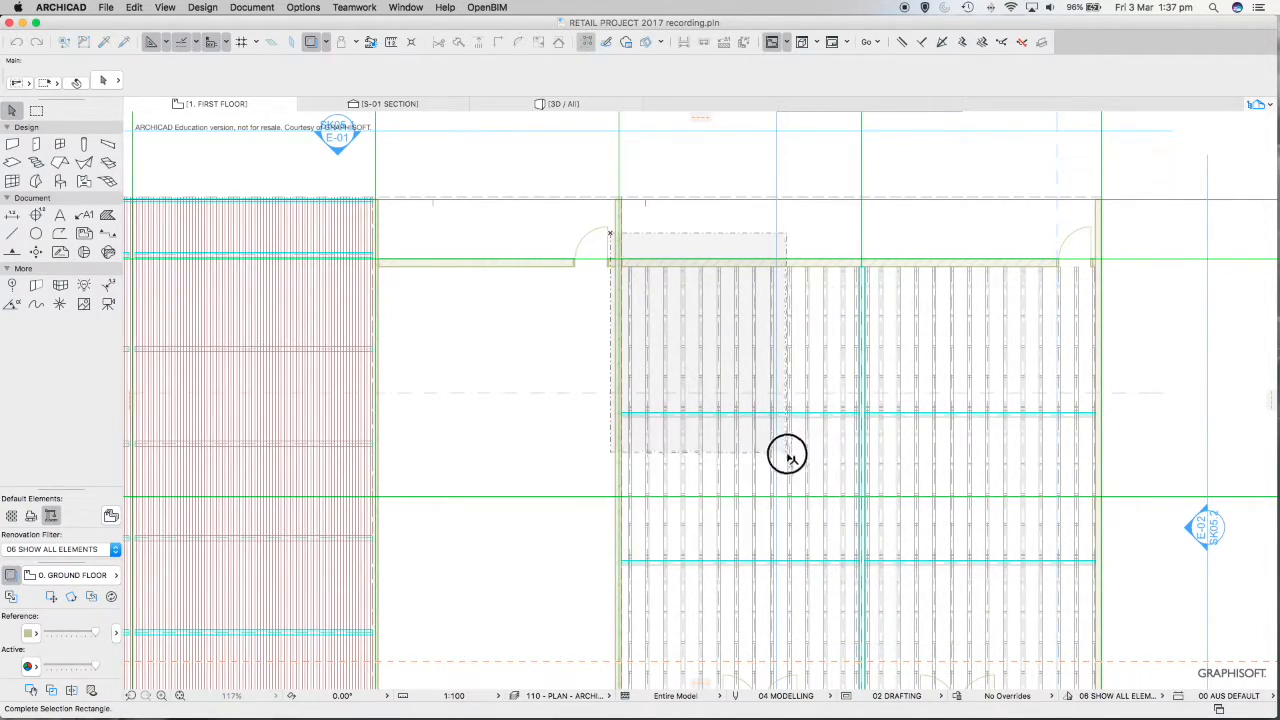
pyautogui.press('Escape')
pyautogui.rightClick(787, 411)
pyautogui.press('Escape')
pyautogui.press('Escape')
# Select all floor trusses in the bay between the stair-side wall and the central beam, except the row directly beside the beam.
pyautogui.scroll(-2, 765, 428)
pyautogui.scroll(2, 686, 357)
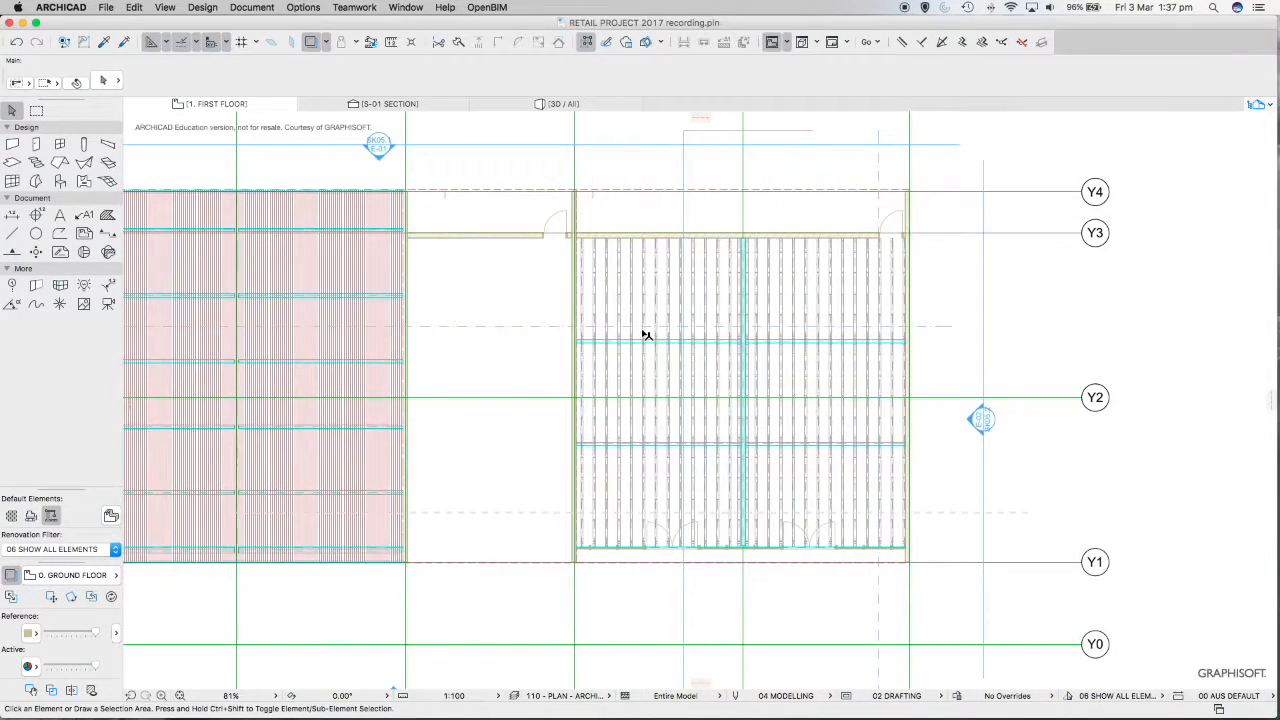
pyautogui.click(554, 198)
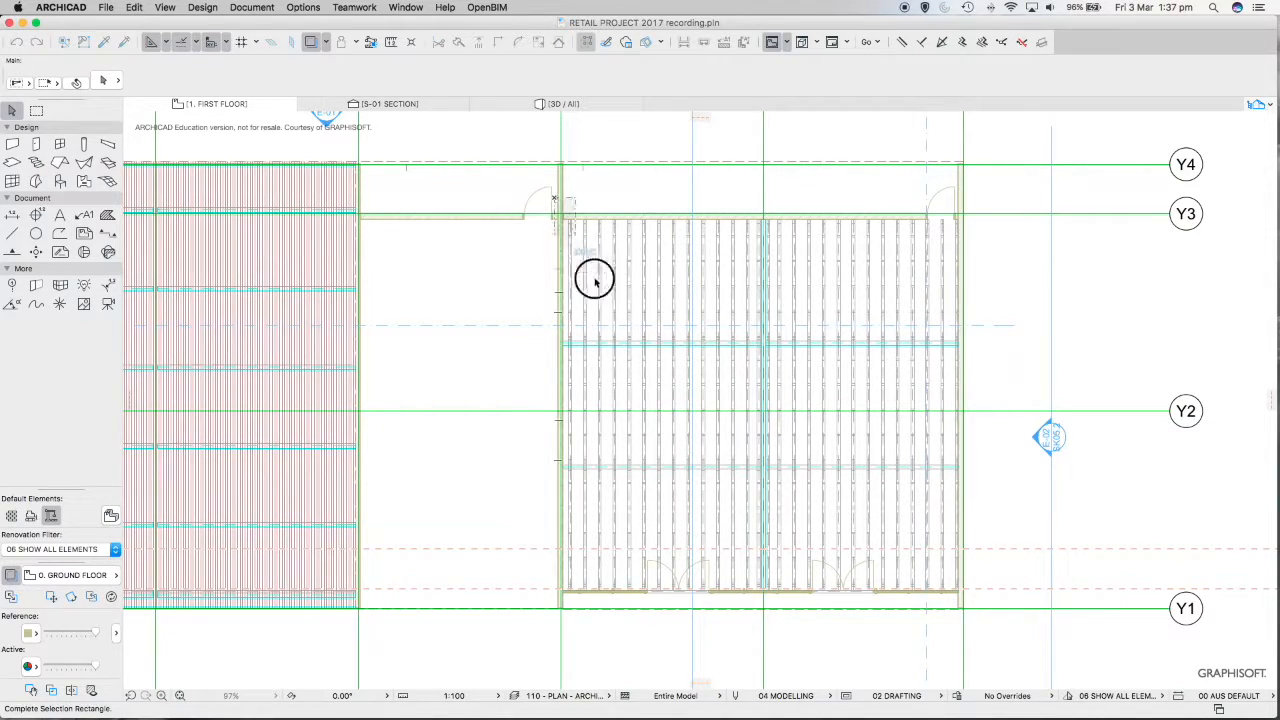
pyautogui.click(755, 603)
pyautogui.scroll(5, 756, 562)
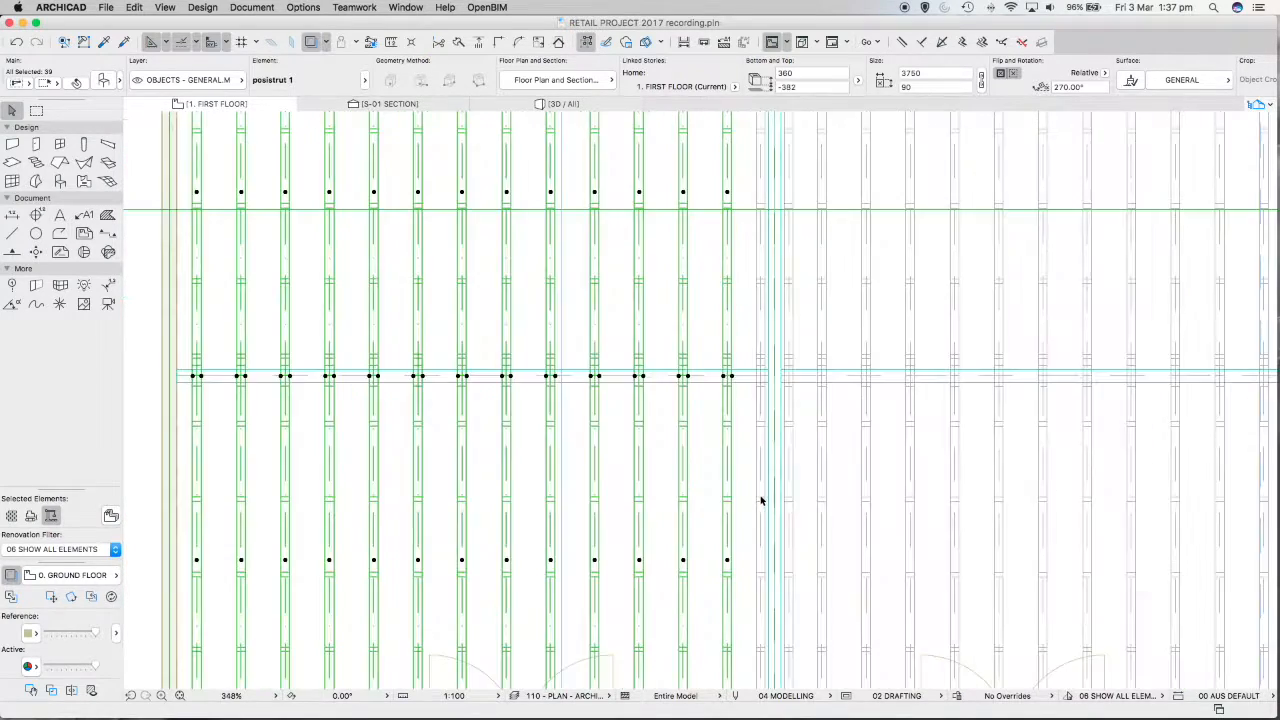
pyautogui.scroll(1, 760, 500)
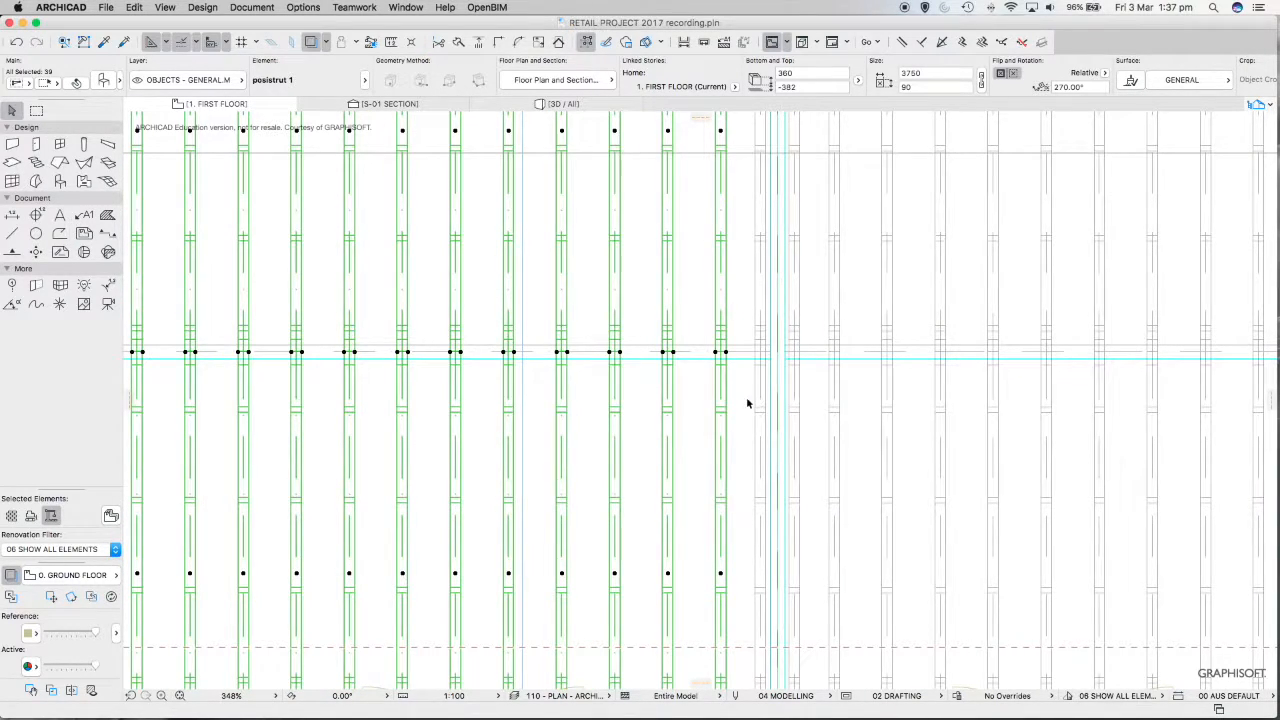
pyautogui.scroll(-3, 752, 405)
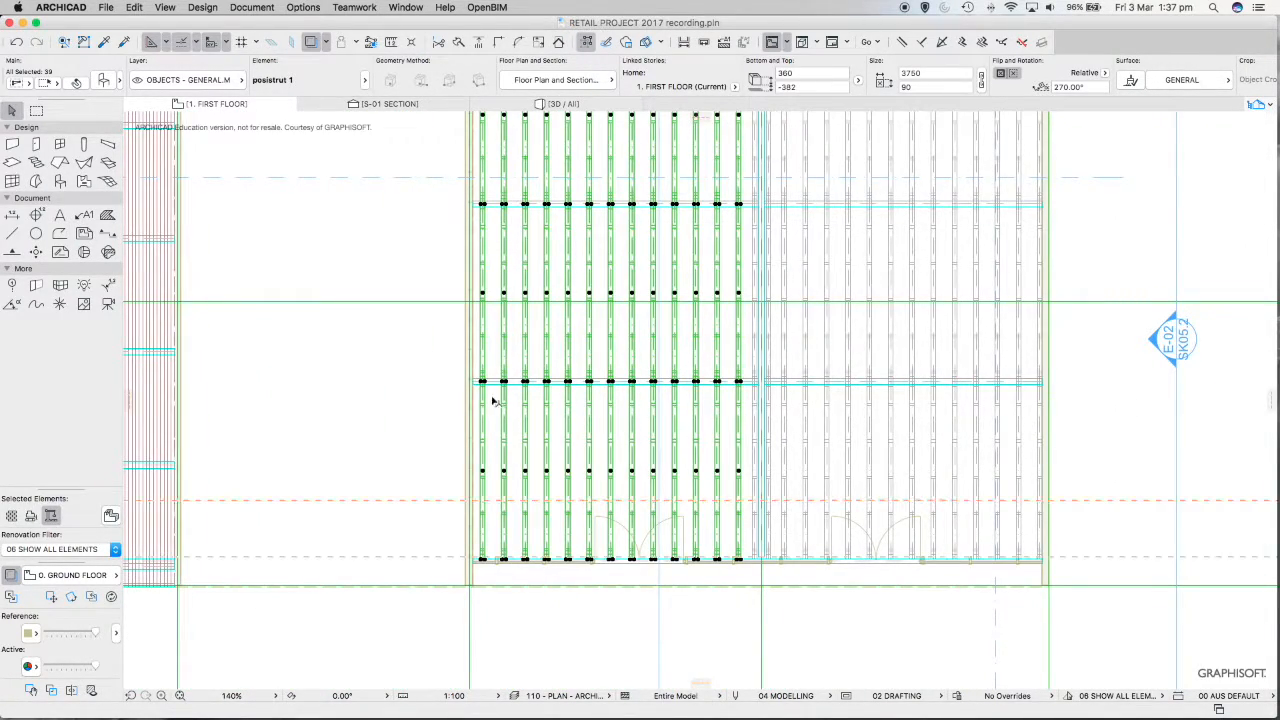
# Move the selected trusses sideways so the outer edge of the first truss meets the wall face, then deselect them.
pyautogui.scroll(5, 482, 390)
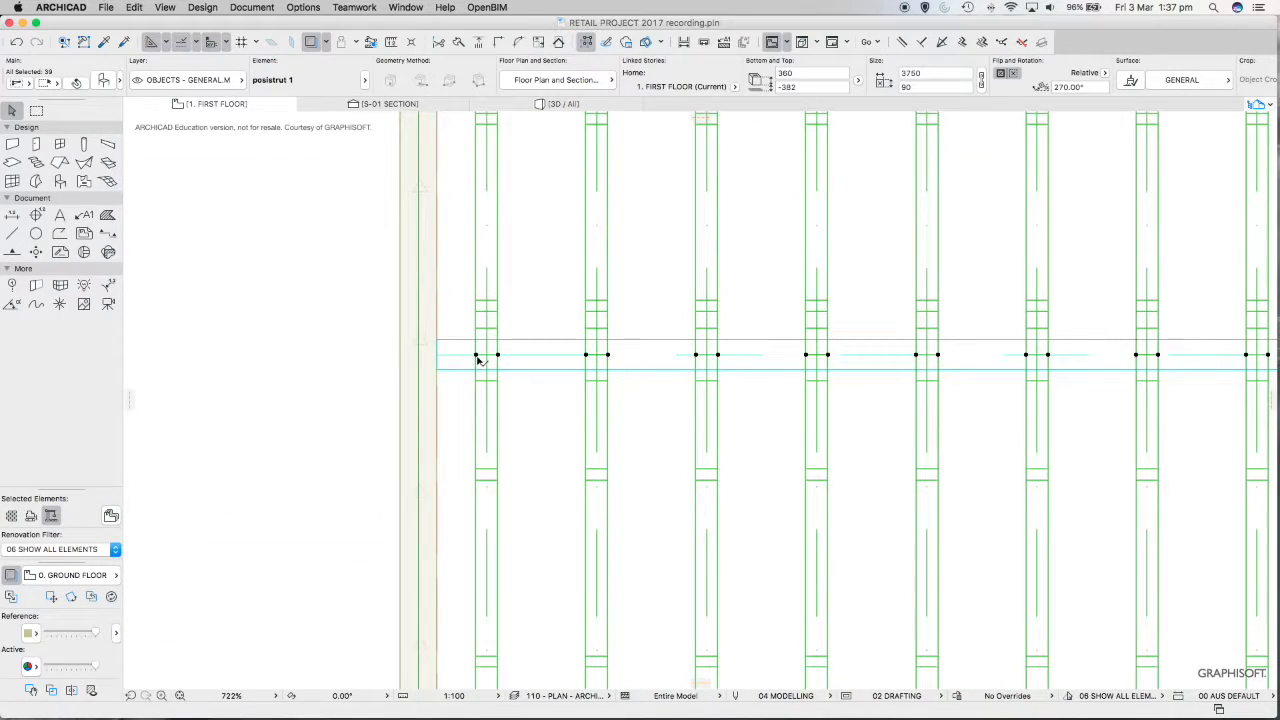
pyautogui.click(477, 355)
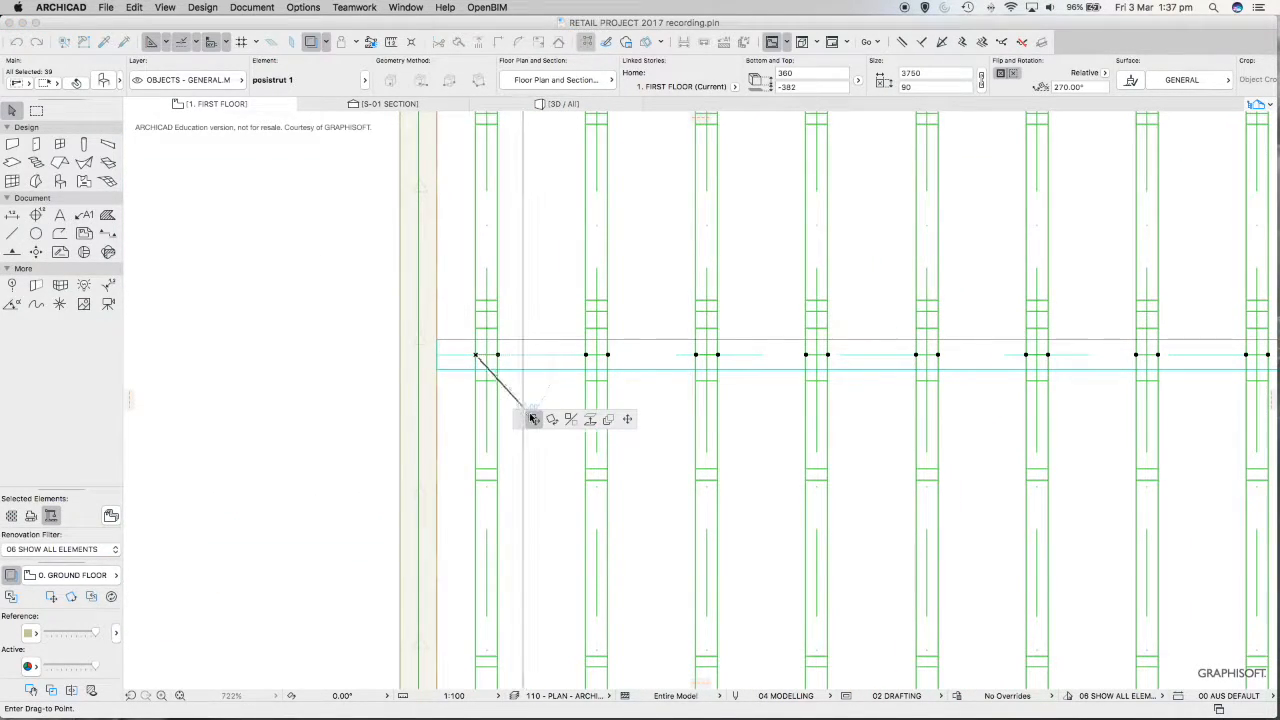
pyautogui.click(440, 360)
pyautogui.scroll(-4, 506, 386)
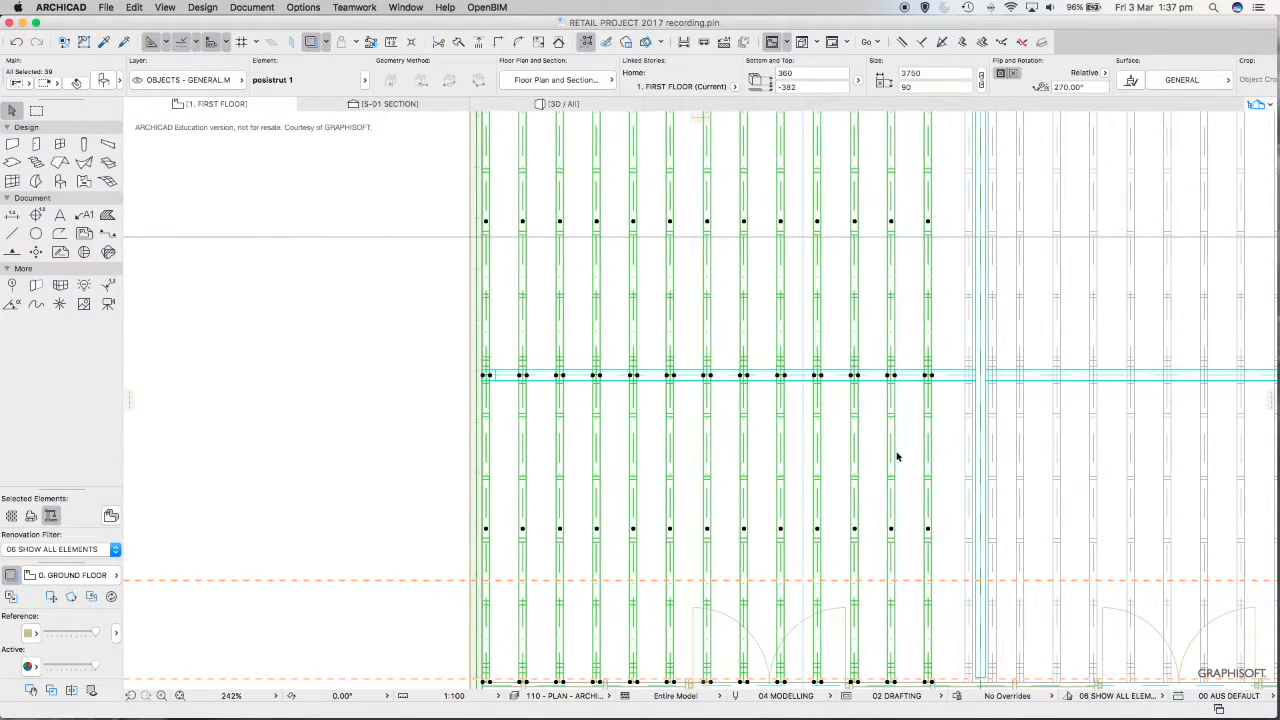
pyautogui.scroll(-2, 897, 457)
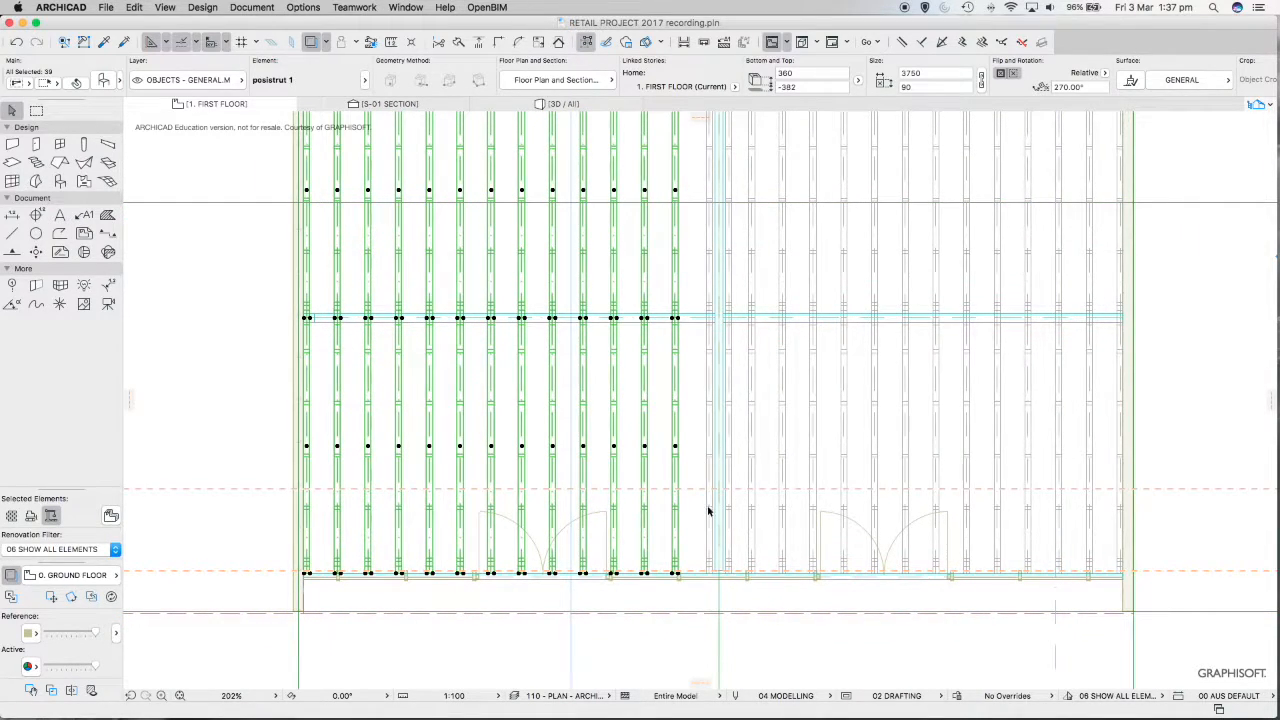
pyautogui.scroll(3, 702, 538)
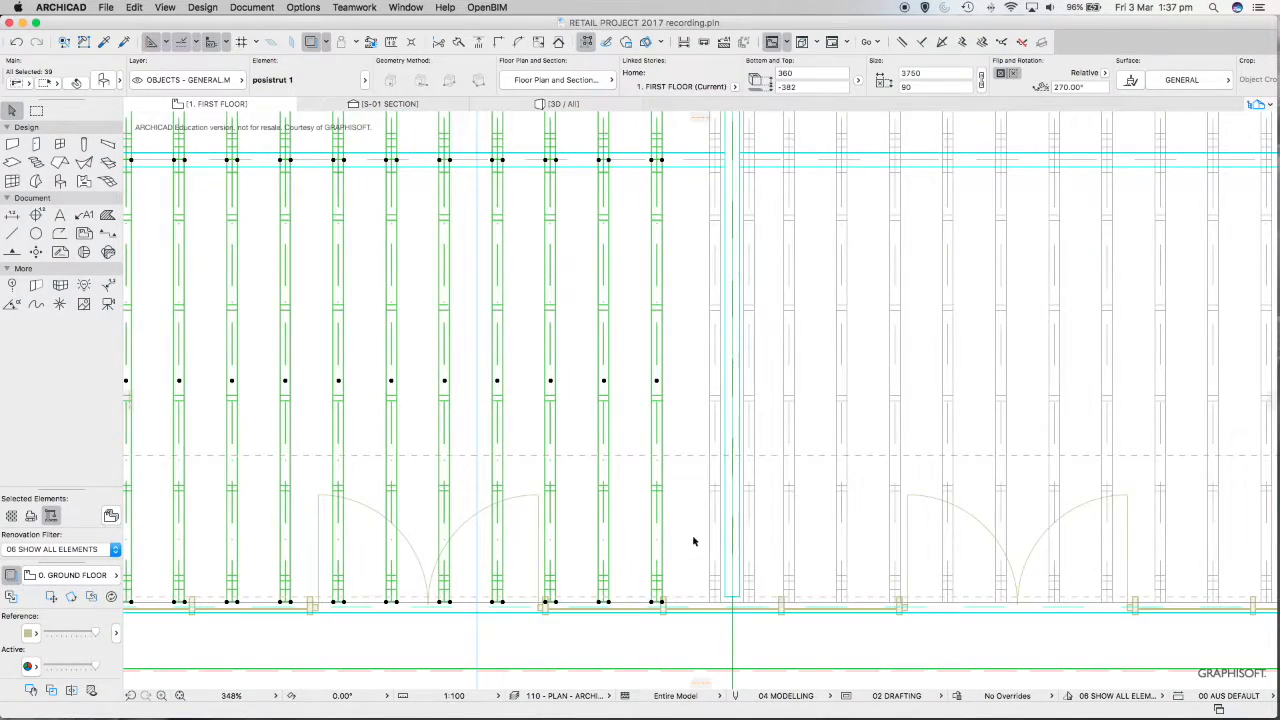
pyautogui.click(694, 542)
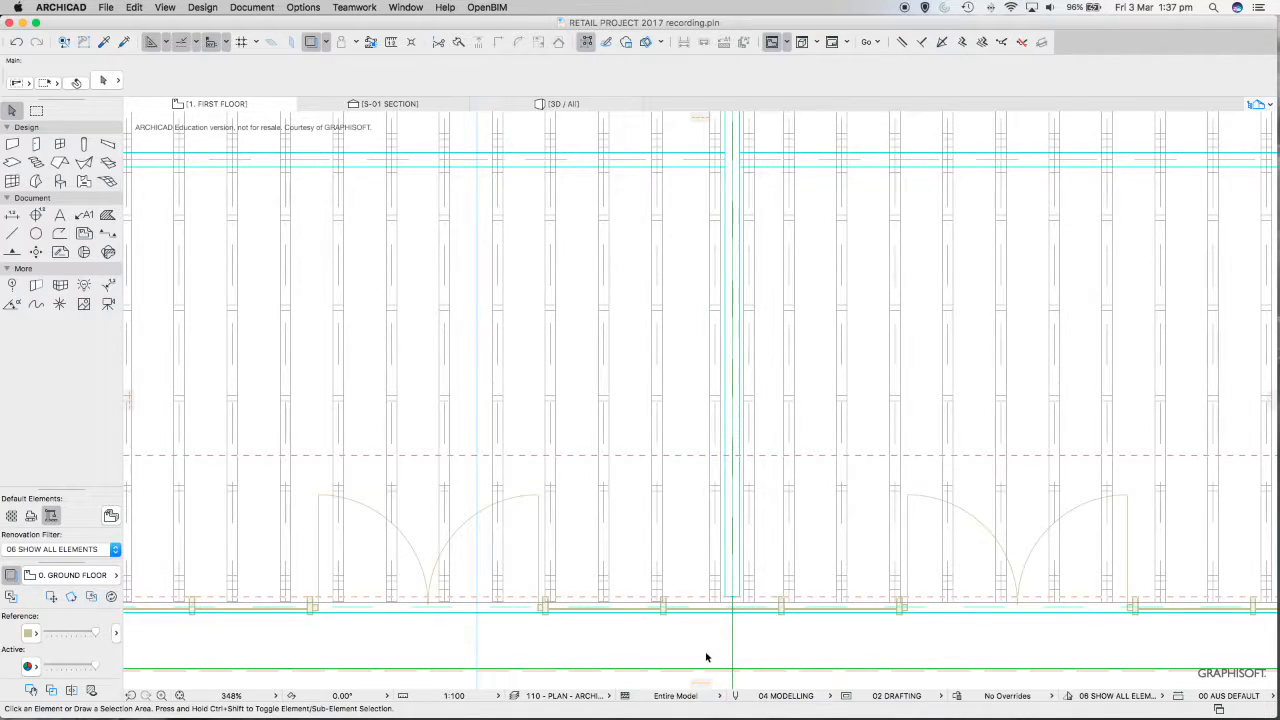
# Place a vertical guide line along the beam-side edge of the last shifted truss.
pyautogui.moveTo(702, 686); pyautogui.dragTo(683, 563)
pyautogui.moveTo(129, 402); pyautogui.dragTo(663, 626)
pyautogui.scroll(5, 664, 600)
pyautogui.scroll(5, 660, 594)
pyautogui.scroll(-8, 725, 537)
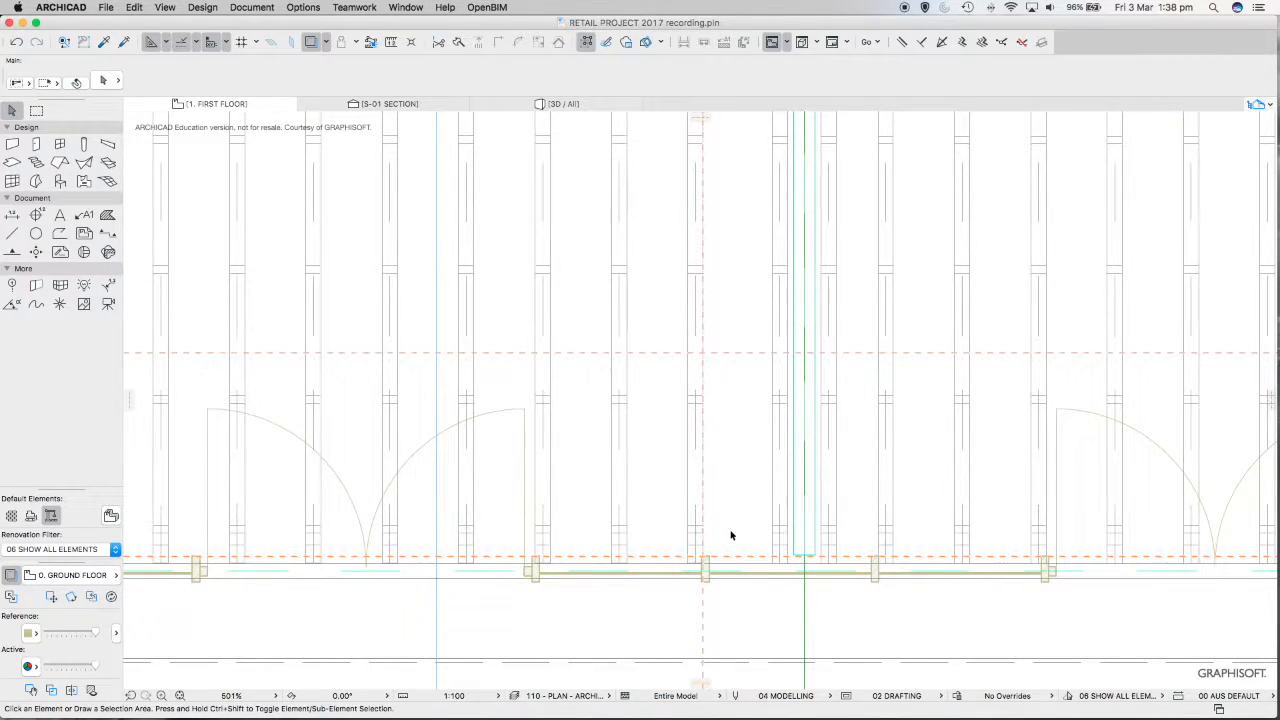
# Move the vertical guide line 450 mm from the truss edge towards the central beam.
pyautogui.scroll(-4, 731, 536)
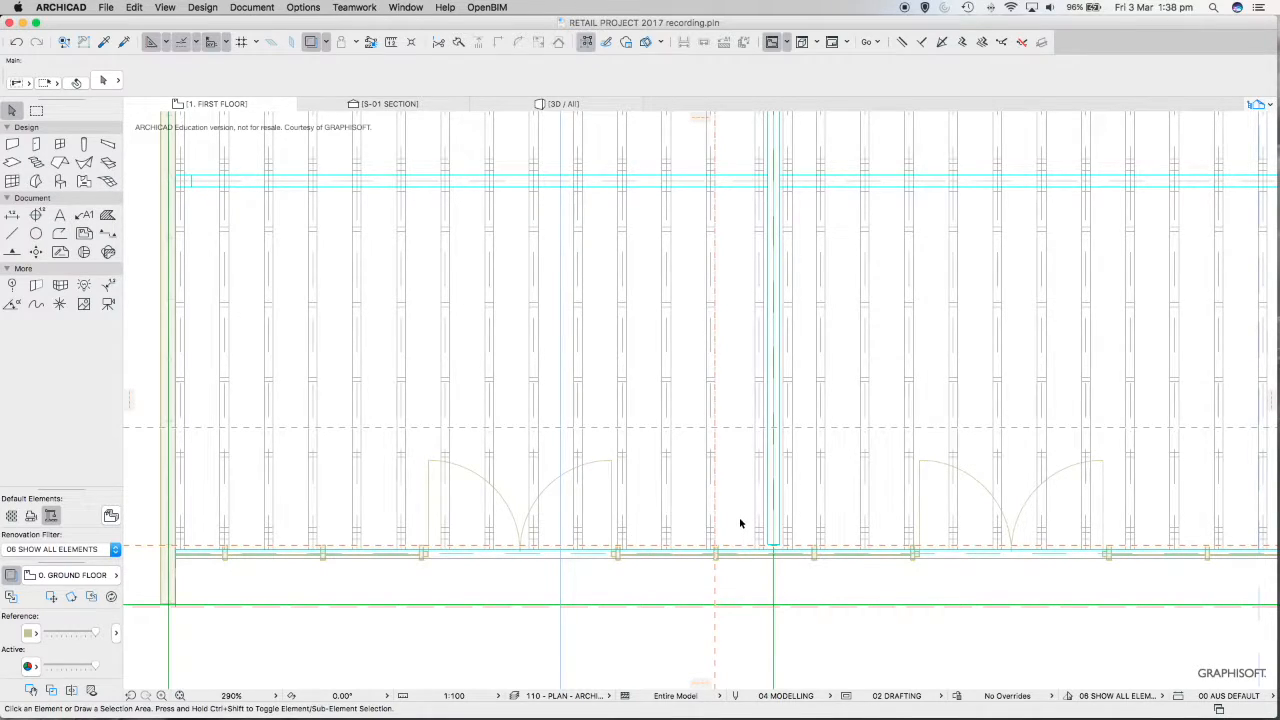
pyautogui.scroll(4, 740, 523)
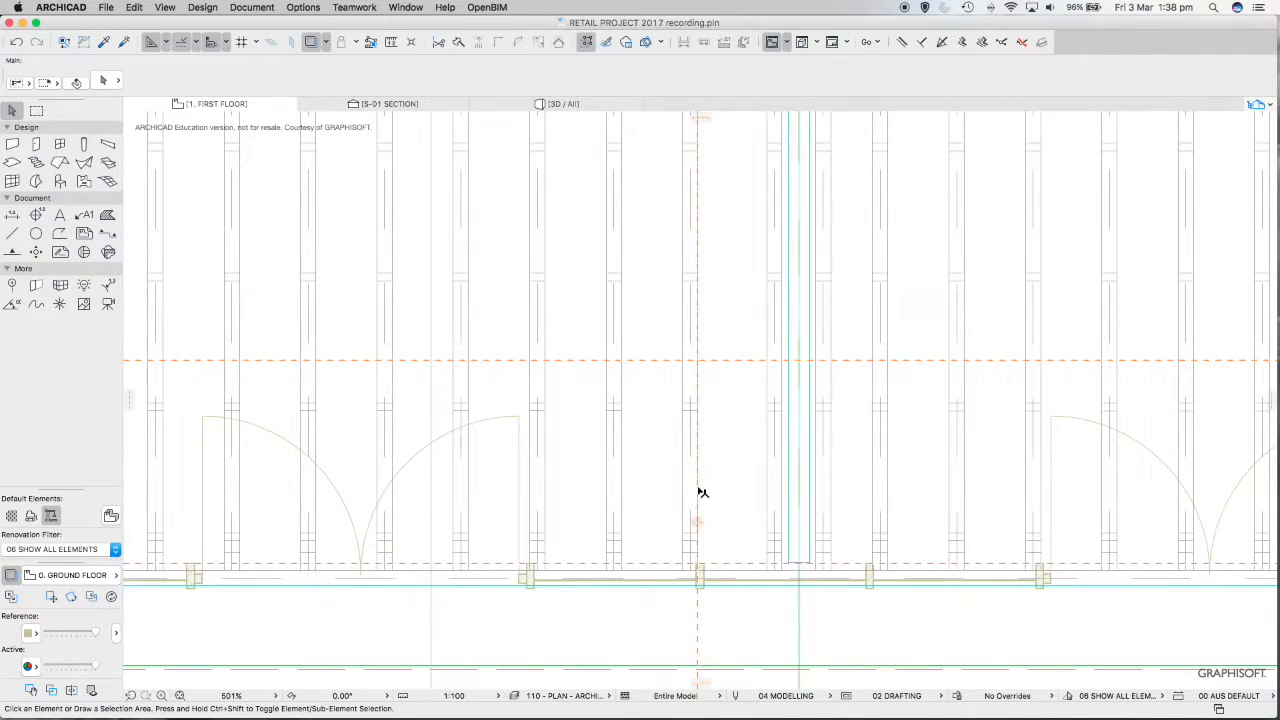
pyautogui.click(697, 521)
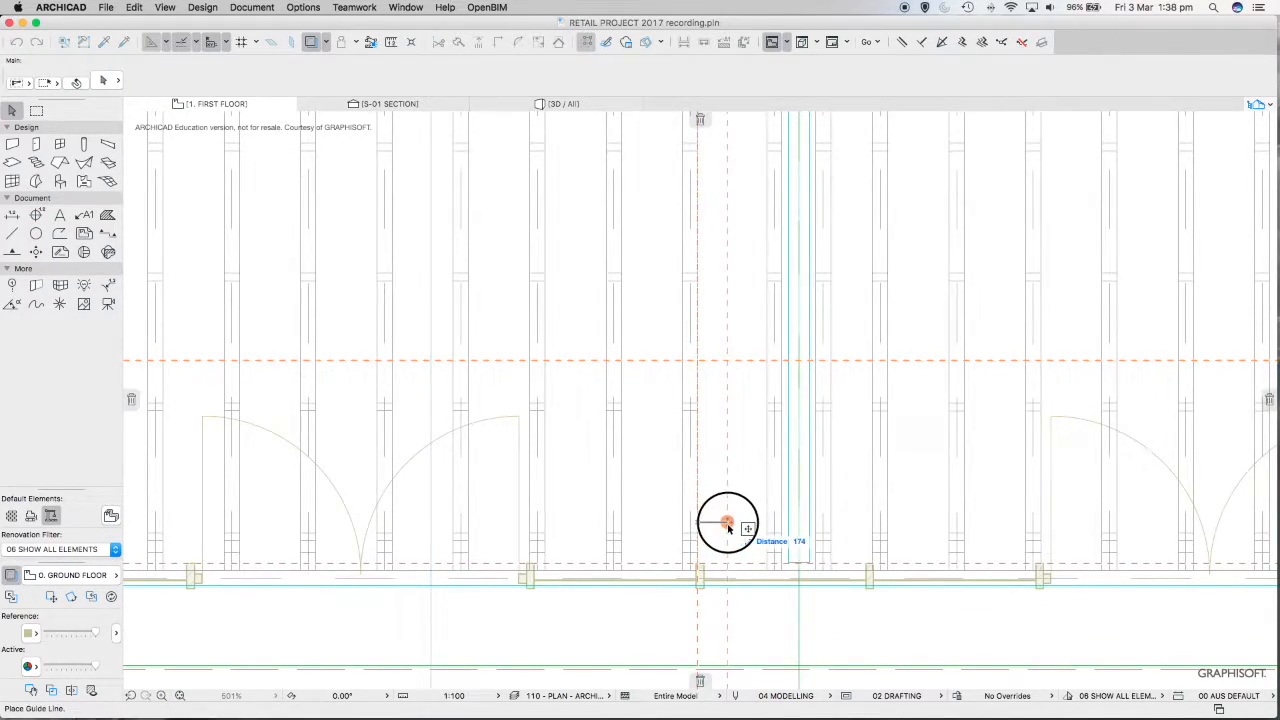
pyautogui.write('450')
pyautogui.press('Return')
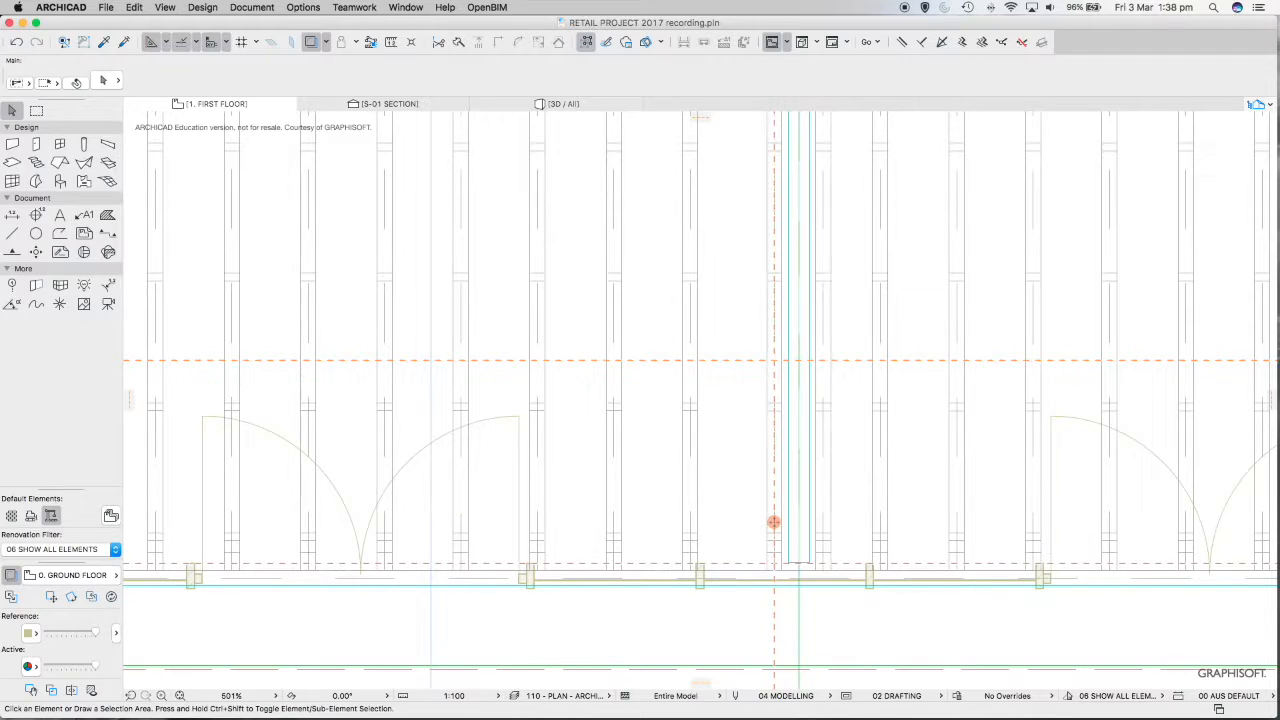
# Move the front-row floor truss beside the central beam so its beam-side edge meets the vertical guide line, then deselect it.
pyautogui.click(774, 521)
pyautogui.scroll(5, 772, 530)
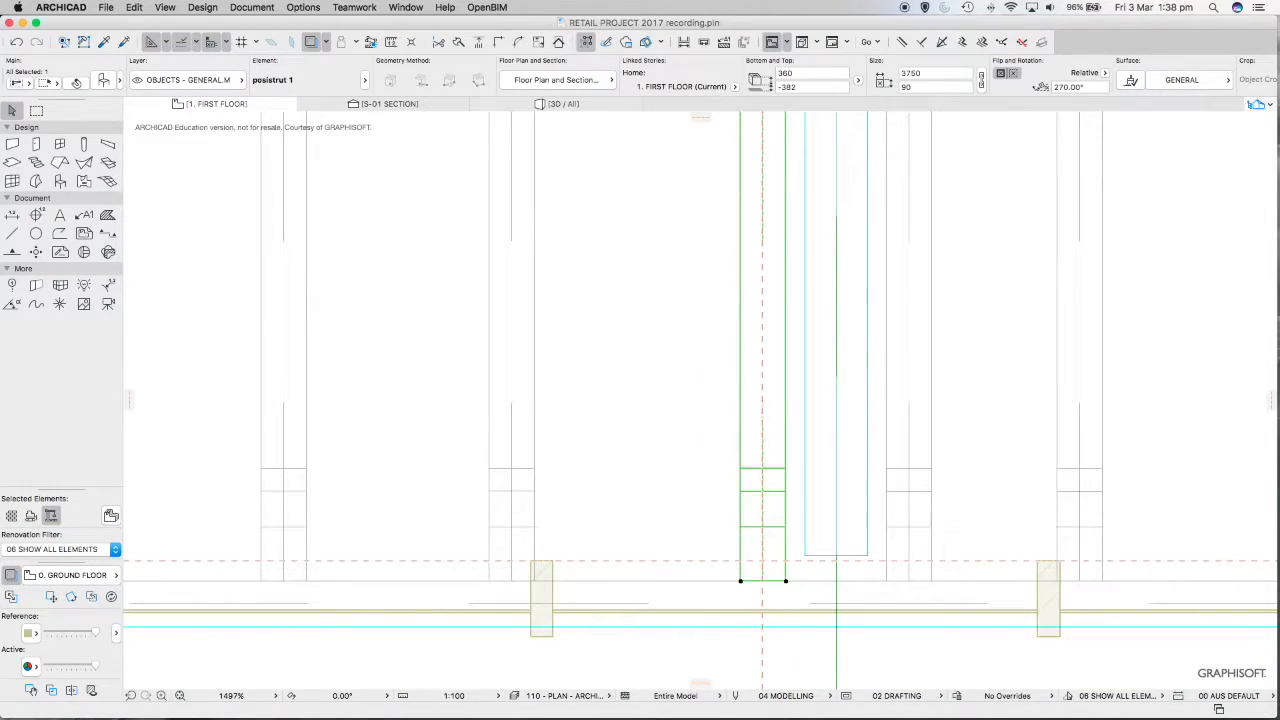
pyautogui.press('Escape')
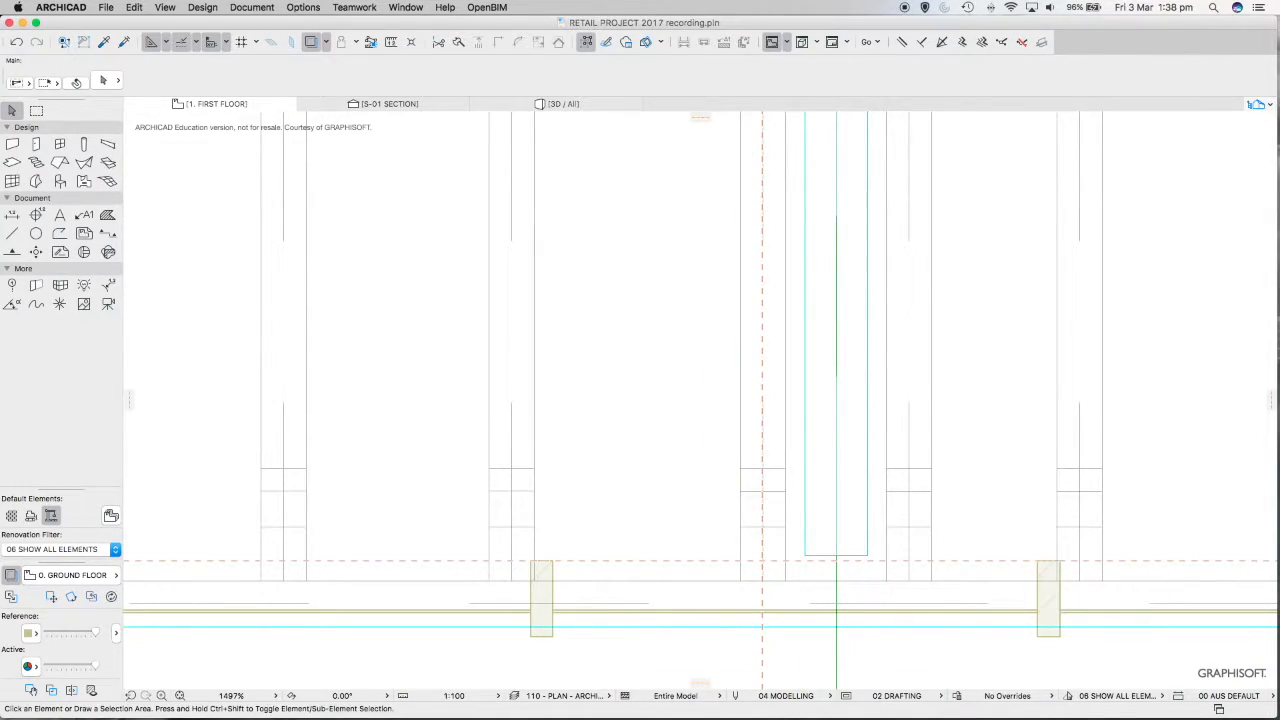
pyautogui.click(785, 578)
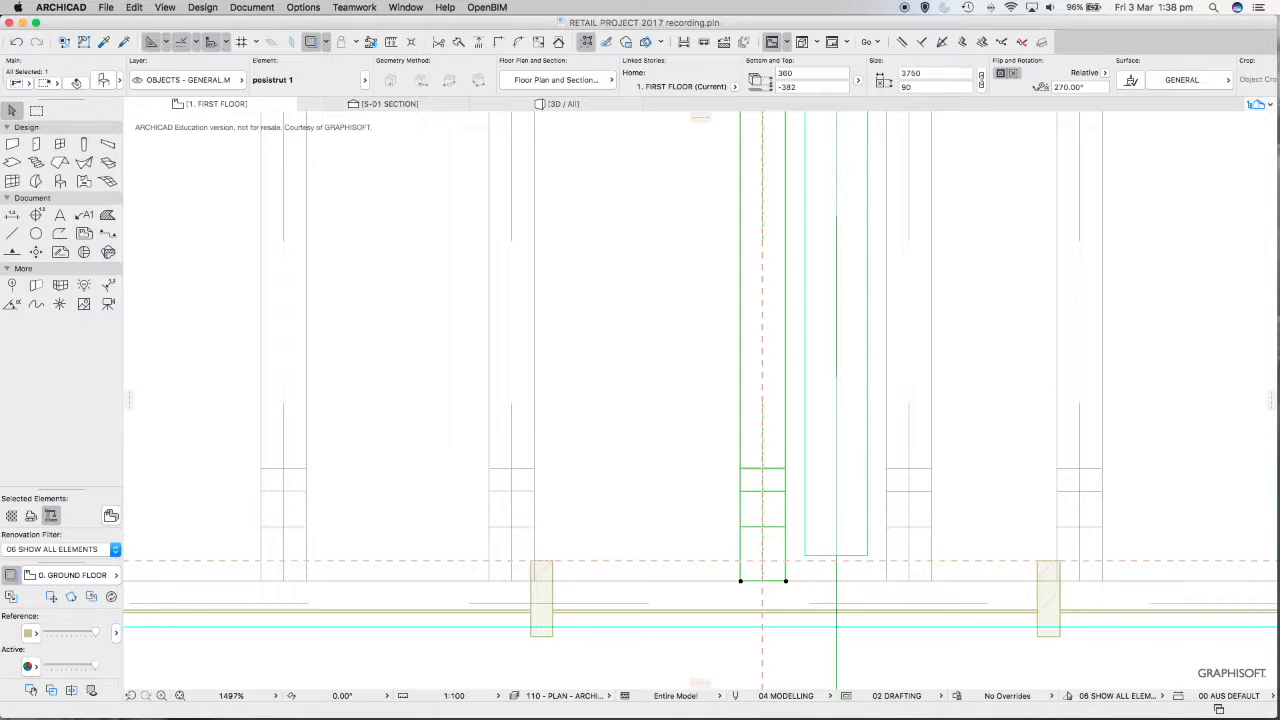
pyautogui.click(786, 580)
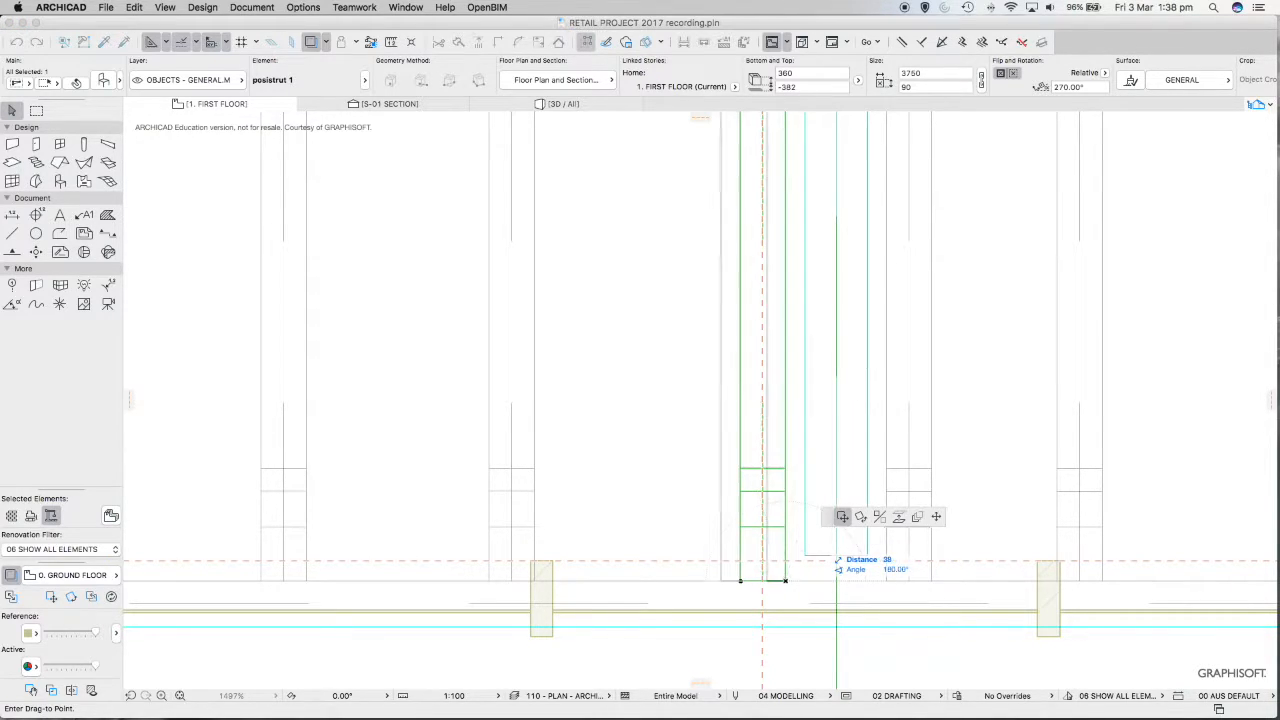
pyautogui.click(762, 612)
pyautogui.scroll(-5, 760, 500)
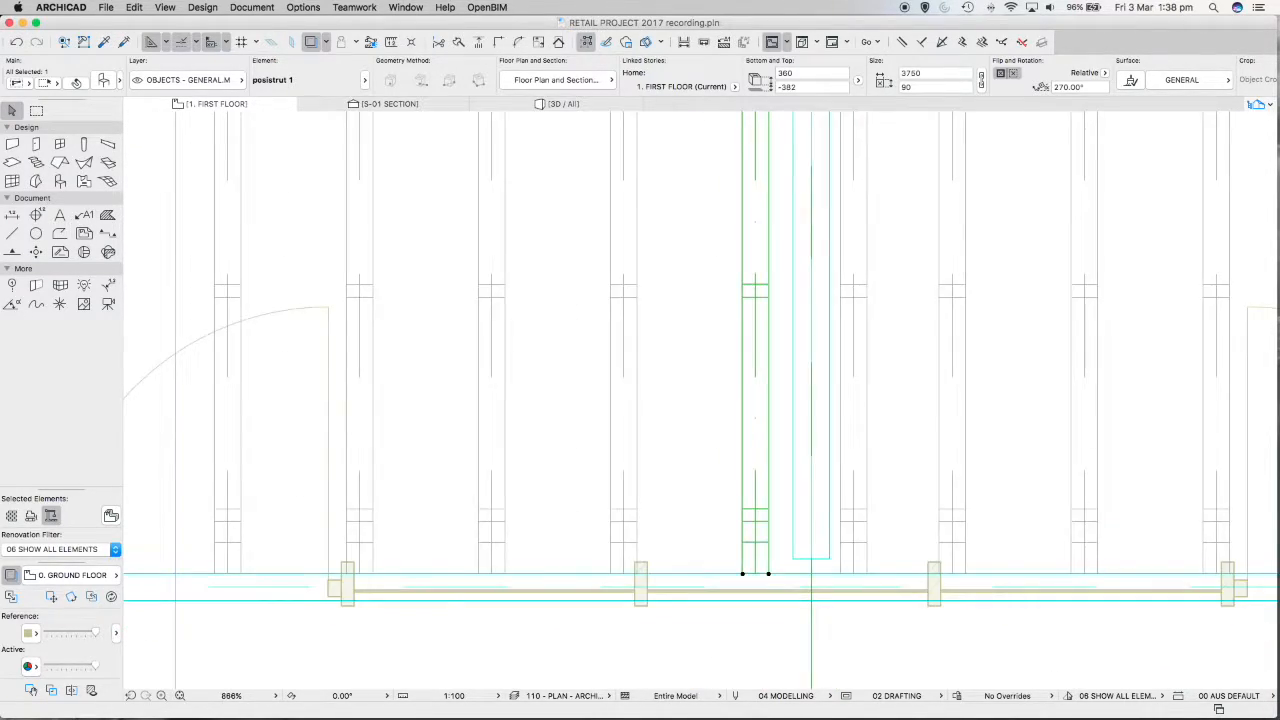
pyautogui.scroll(-5, 730, 525)
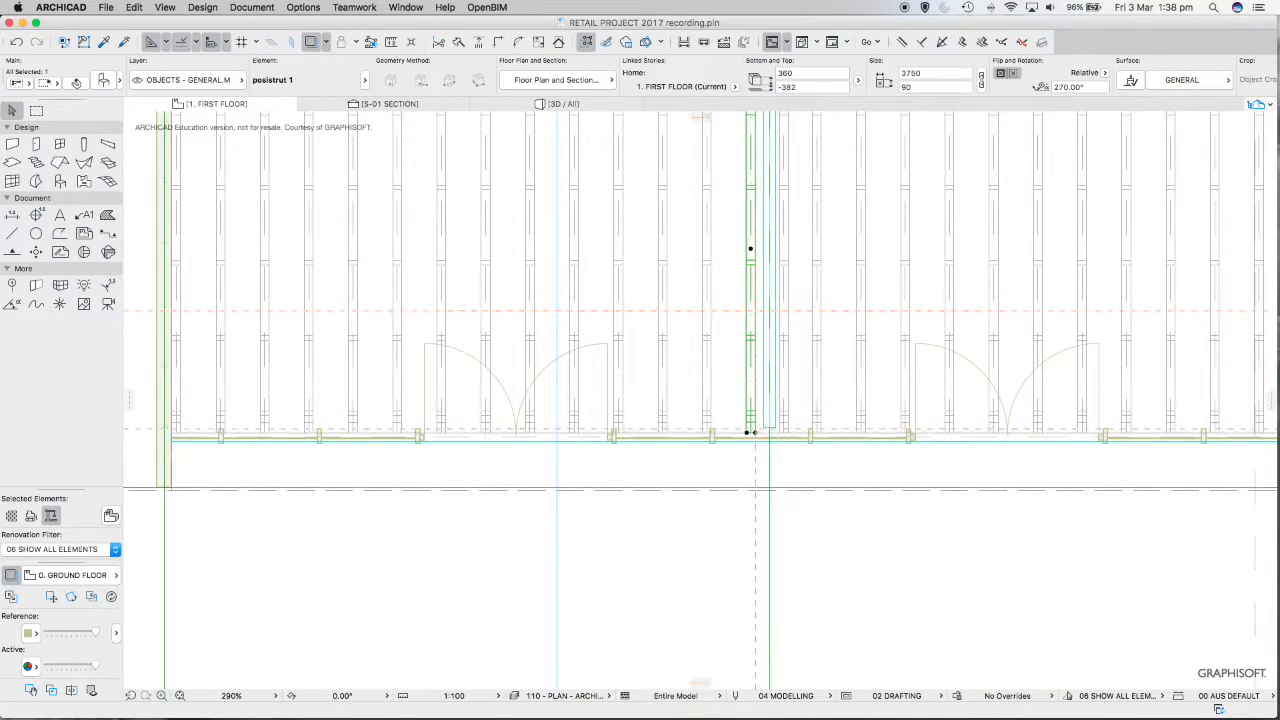
pyautogui.scroll(2, 730, 525)
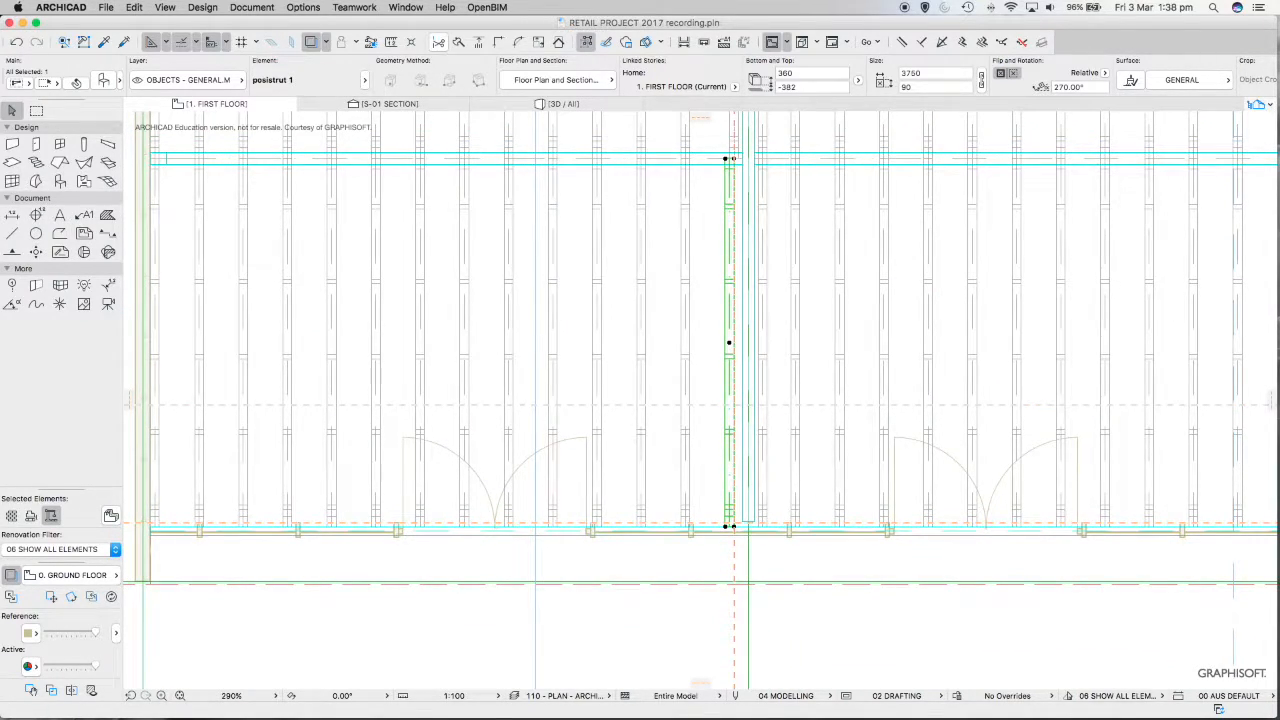
pyautogui.press('Escape')
# Measure the clearance between the central beam's front end and the adjacent truss.
pyautogui.click(391, 42)
pyautogui.scroll(5, 766, 523)
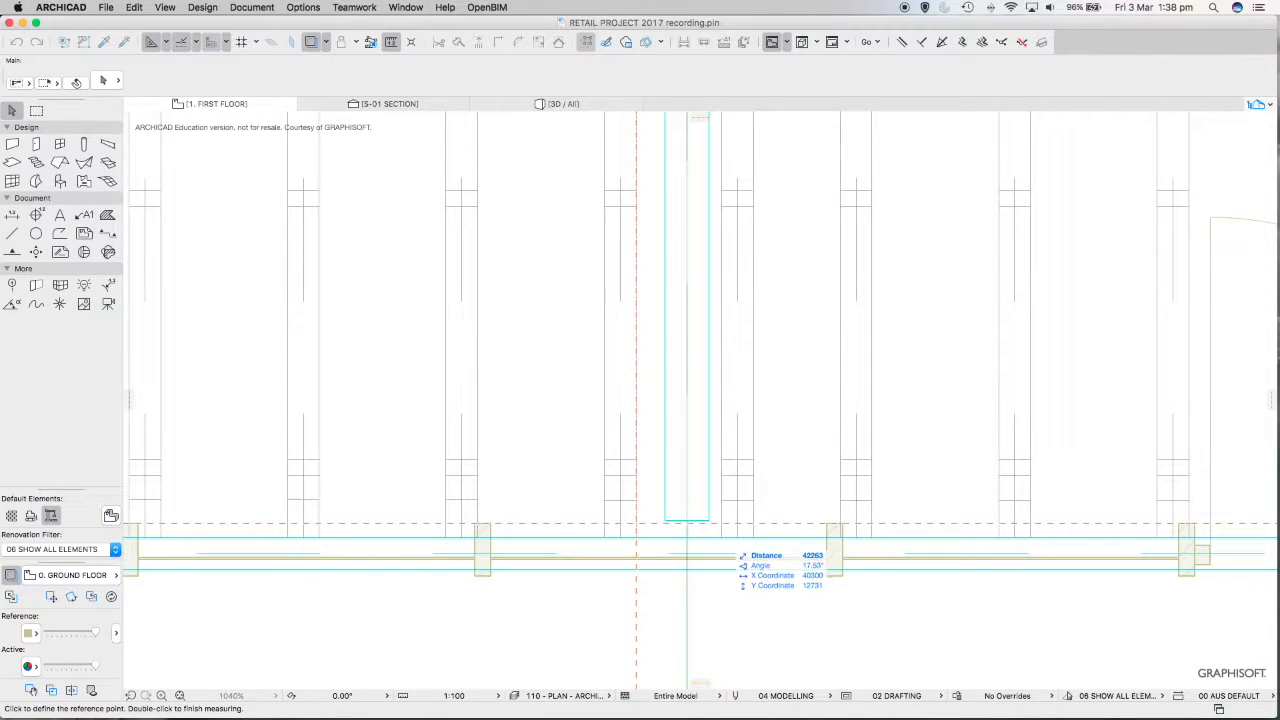
pyautogui.click(633, 529)
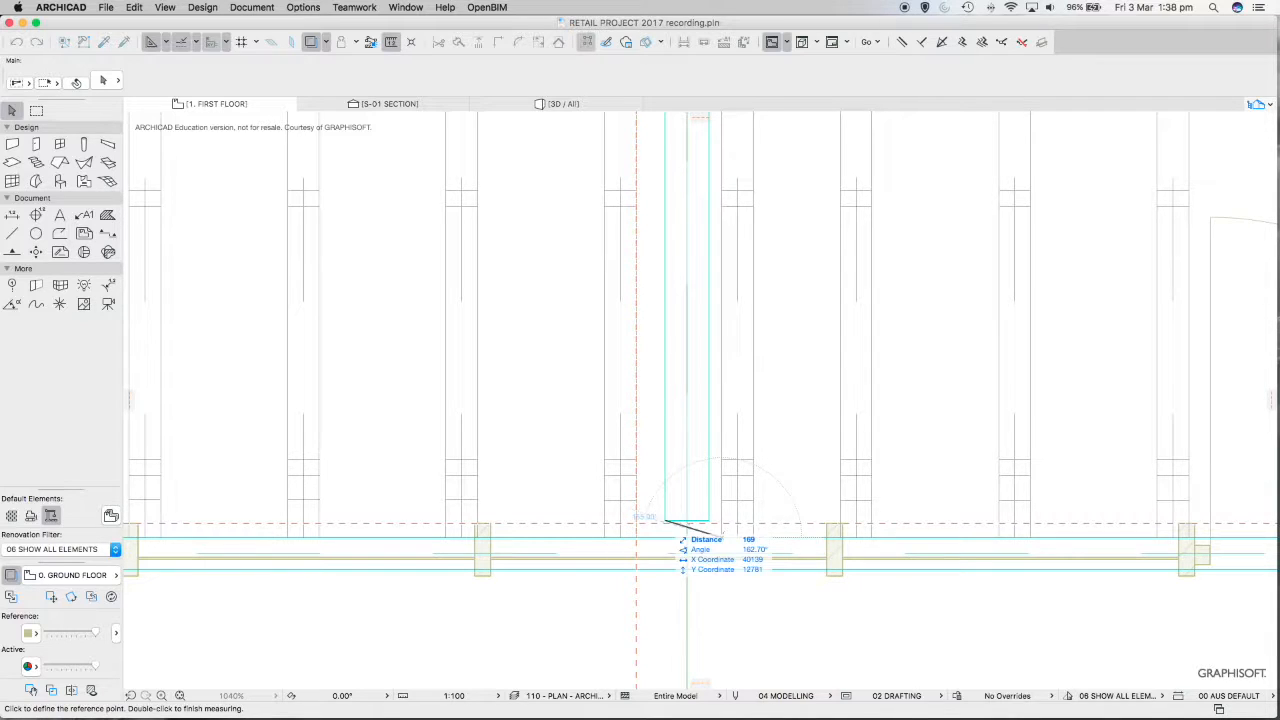
pyautogui.press('Escape')
pyautogui.scroll(-5, 682, 500)
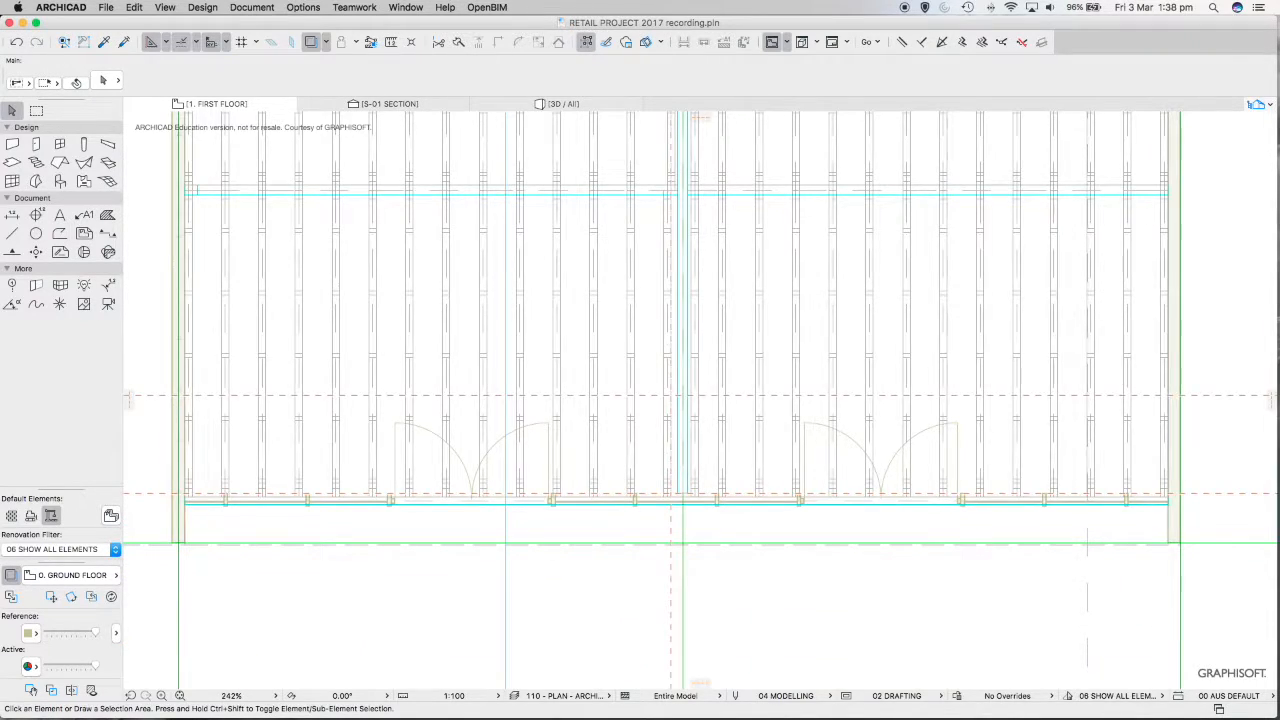
# Move the middle-row floor truss beside the central beam so its beam-side edge meets the vertical guide line.
pyautogui.scroll(5, 700, 400)
pyautogui.scroll(5, 671, 388)
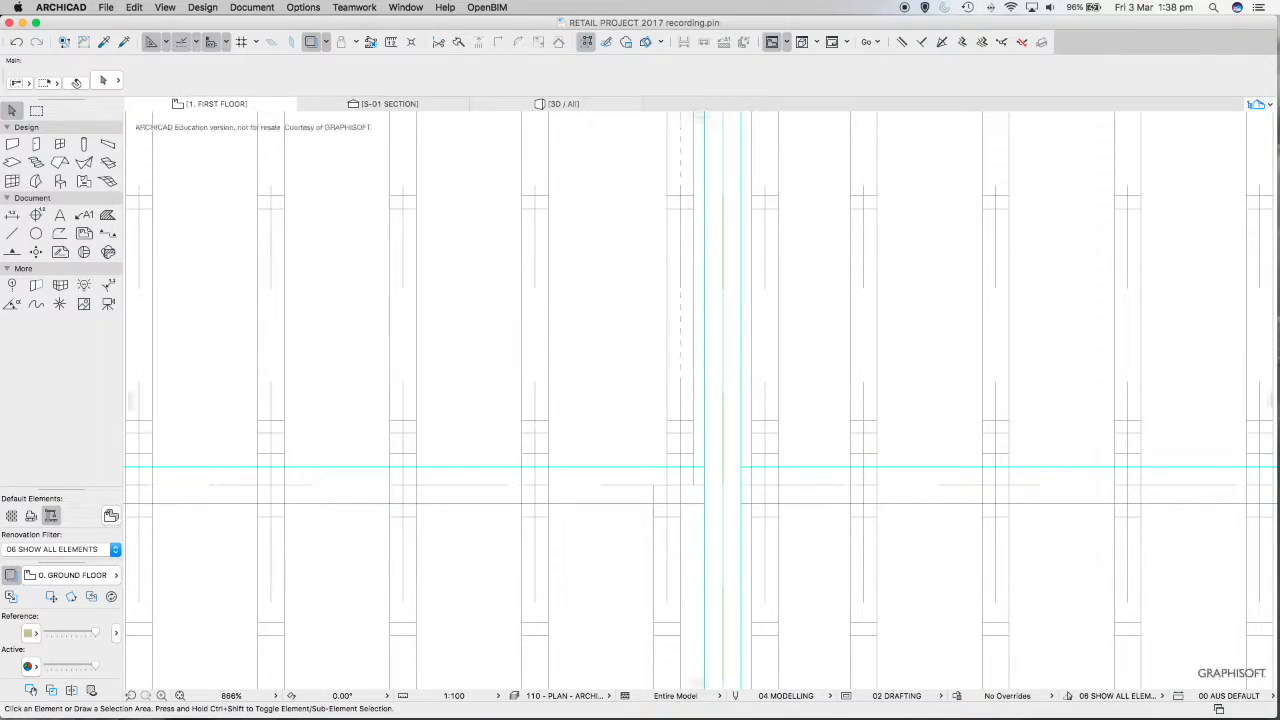
pyautogui.scroll(4, 679, 467)
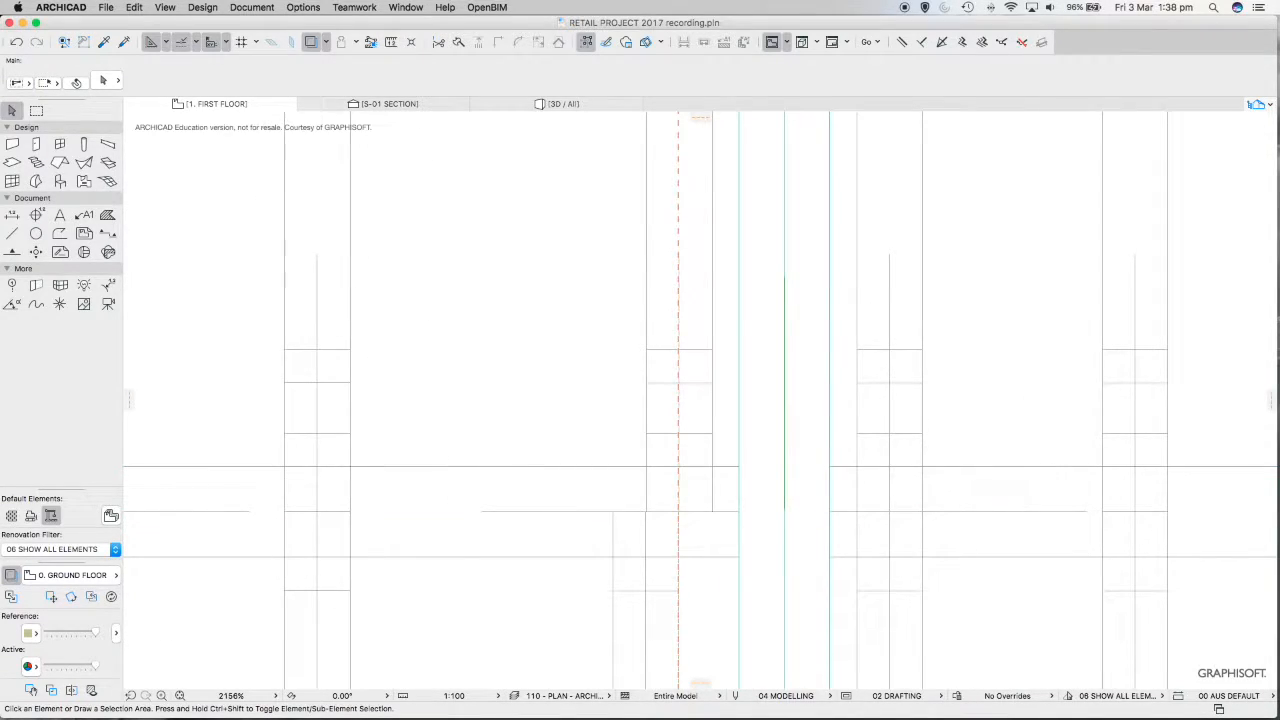
pyautogui.click(647, 507)
pyautogui.click(712, 512)
pyautogui.click(712, 512)
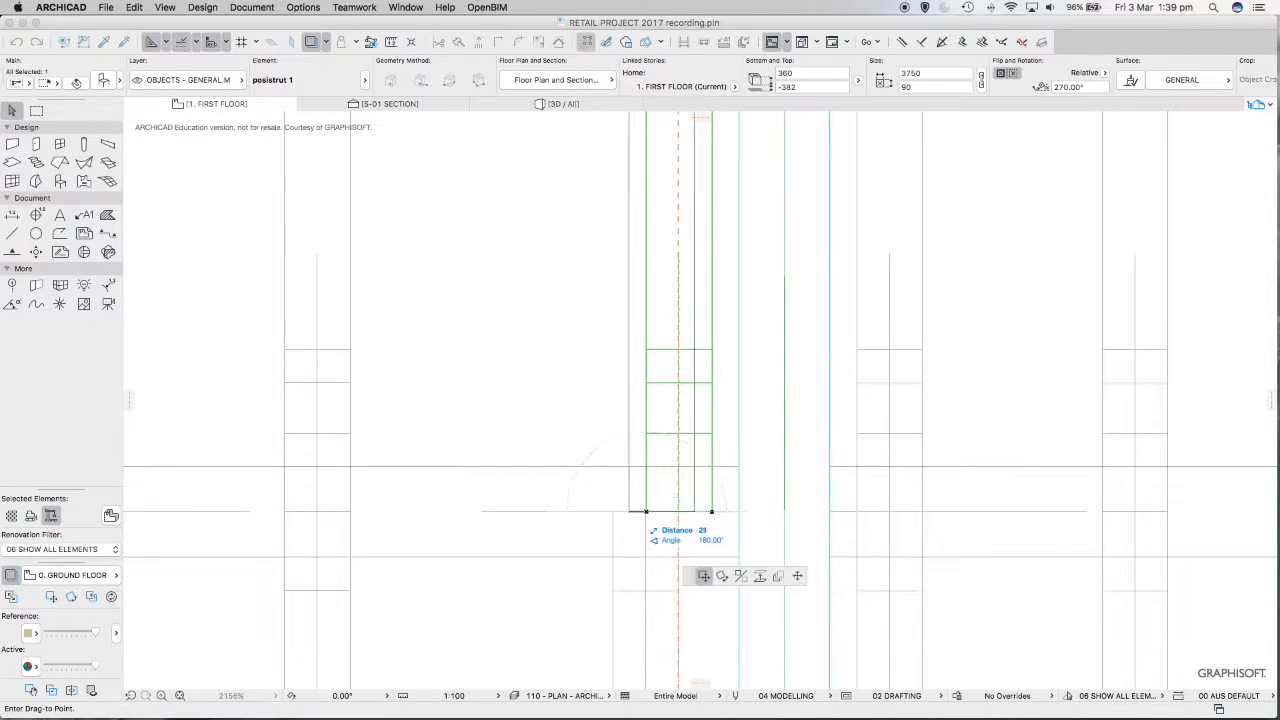
pyautogui.click(678, 512)
pyautogui.scroll(-10, 653, 385)
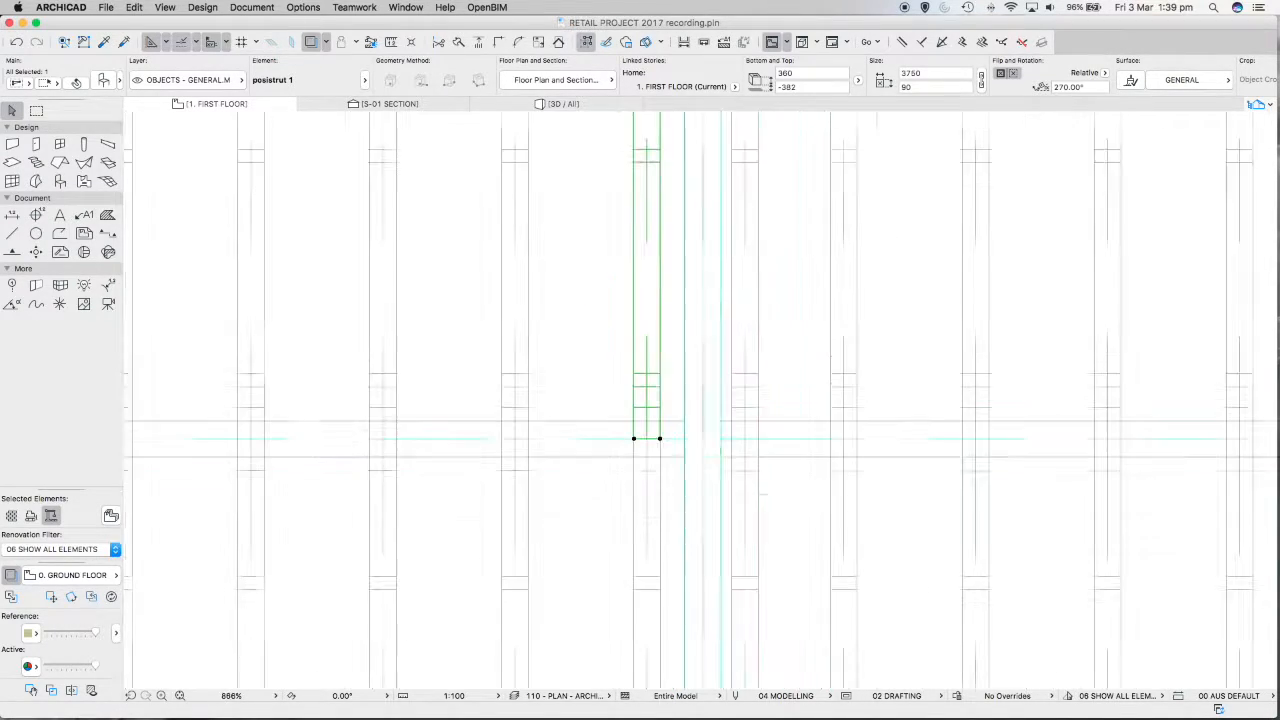
# Align the rear-row truss's beam-side edge beside the central beam with the vertical guide line, then deselect it.
pyautogui.scroll(-5, 650, 660)
pyautogui.scroll(3, 672, 410)
pyautogui.scroll(-6, 674, 380)
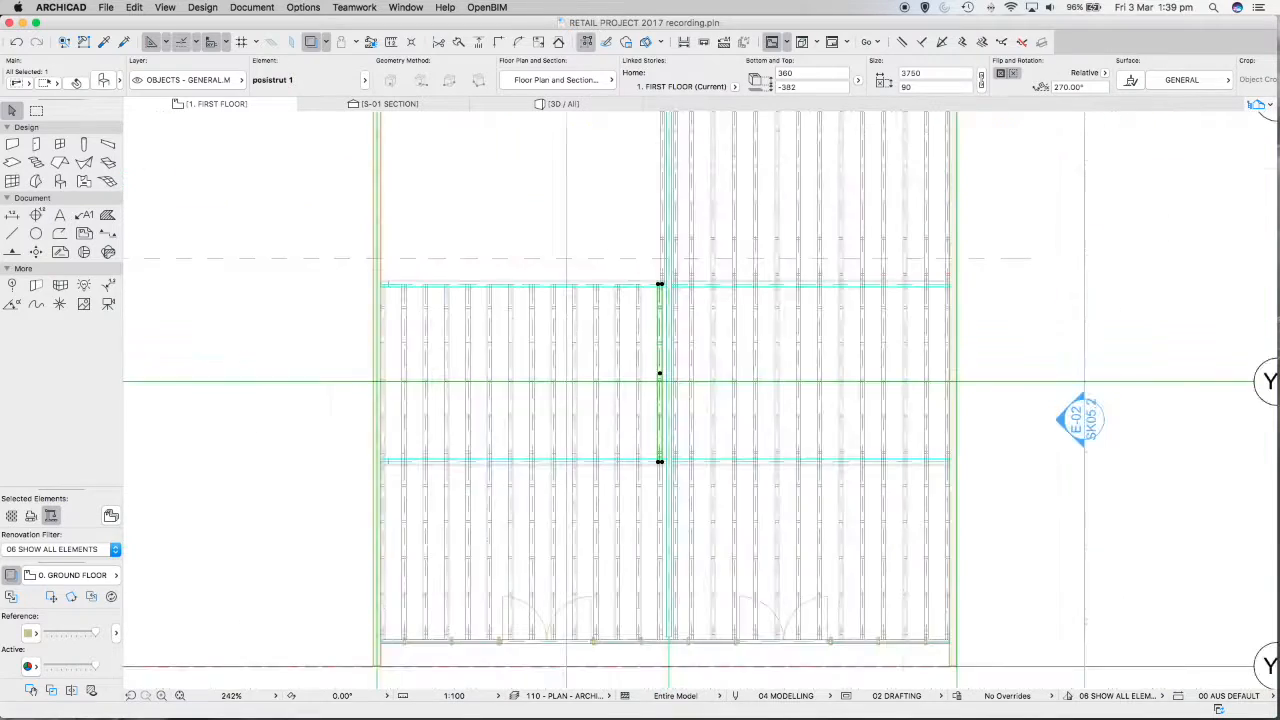
pyautogui.scroll(6, 659, 261)
pyautogui.scroll(7, 662, 248)
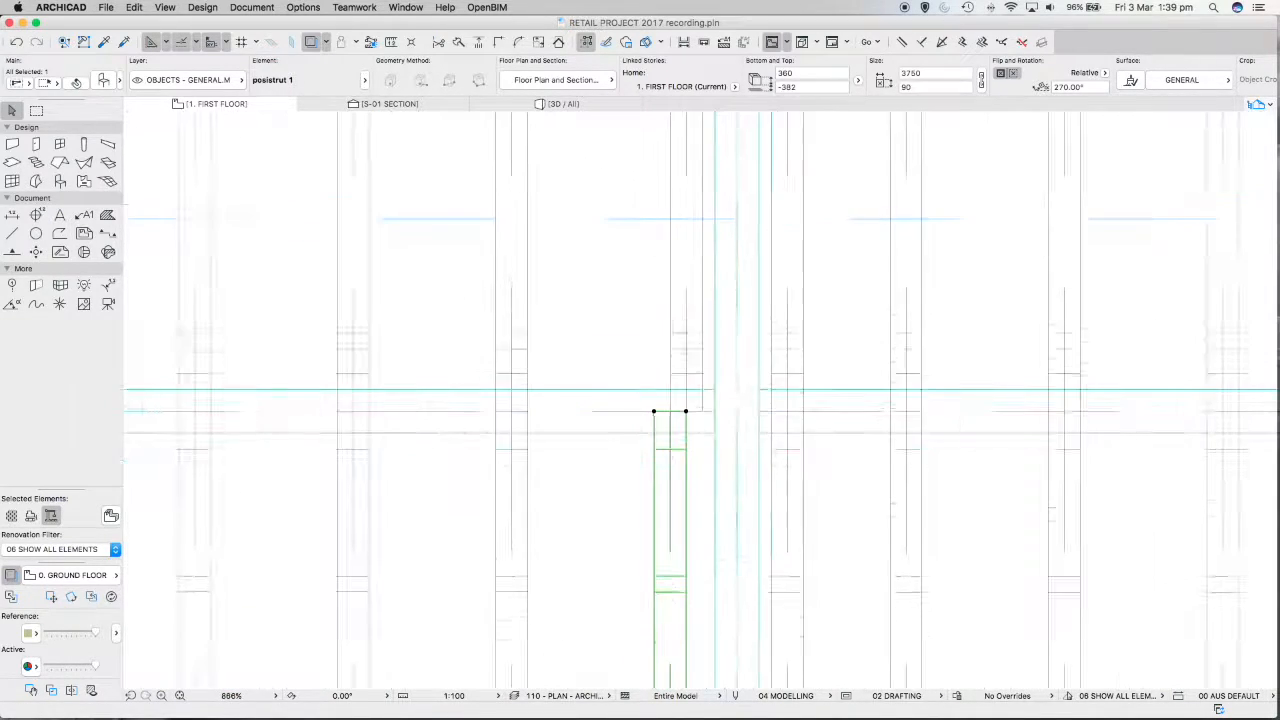
pyautogui.press('Escape')
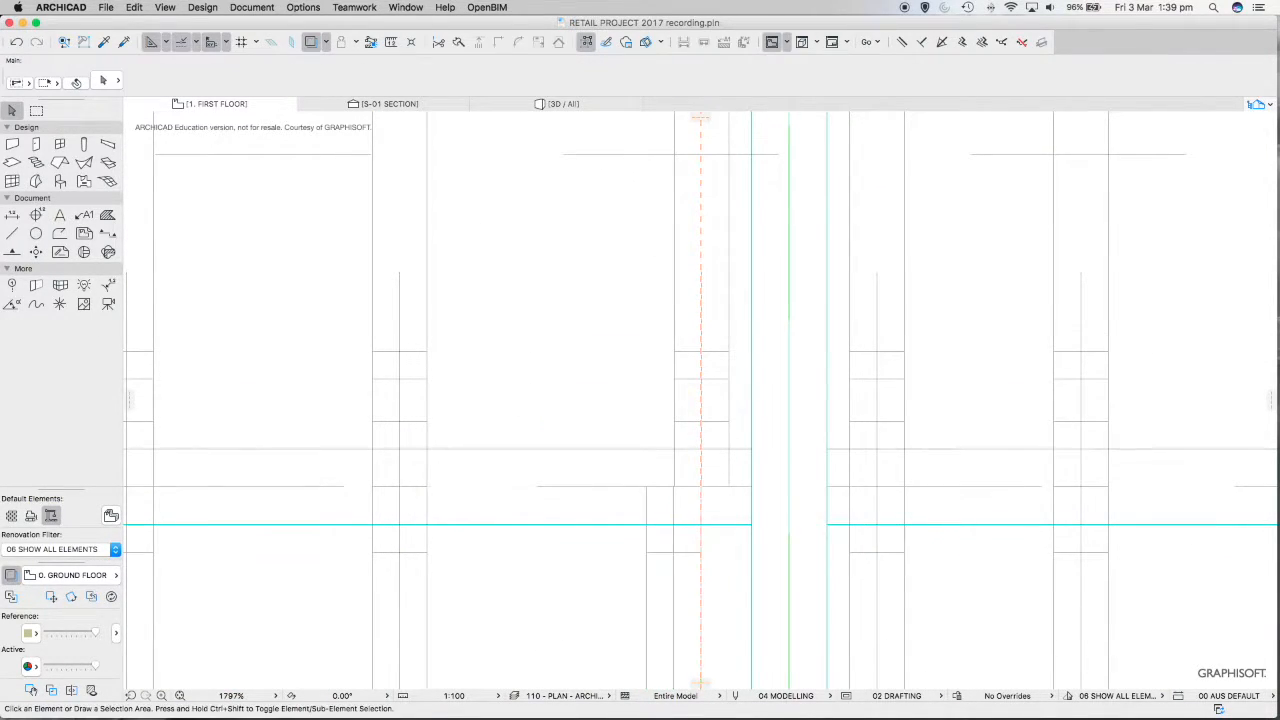
pyautogui.click(675, 330)
pyautogui.moveTo(729, 486); pyautogui.dragTo(701, 486)
pyautogui.scroll(-10, 689, 409)
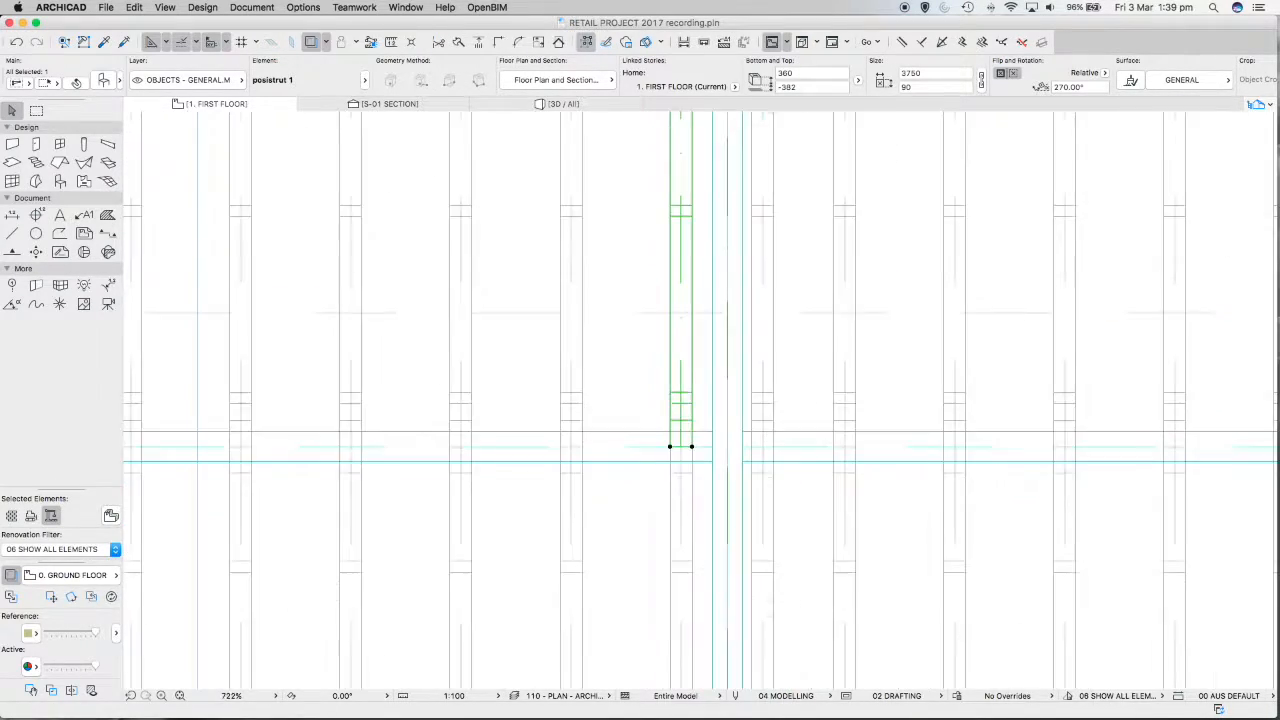
pyautogui.press('Escape')
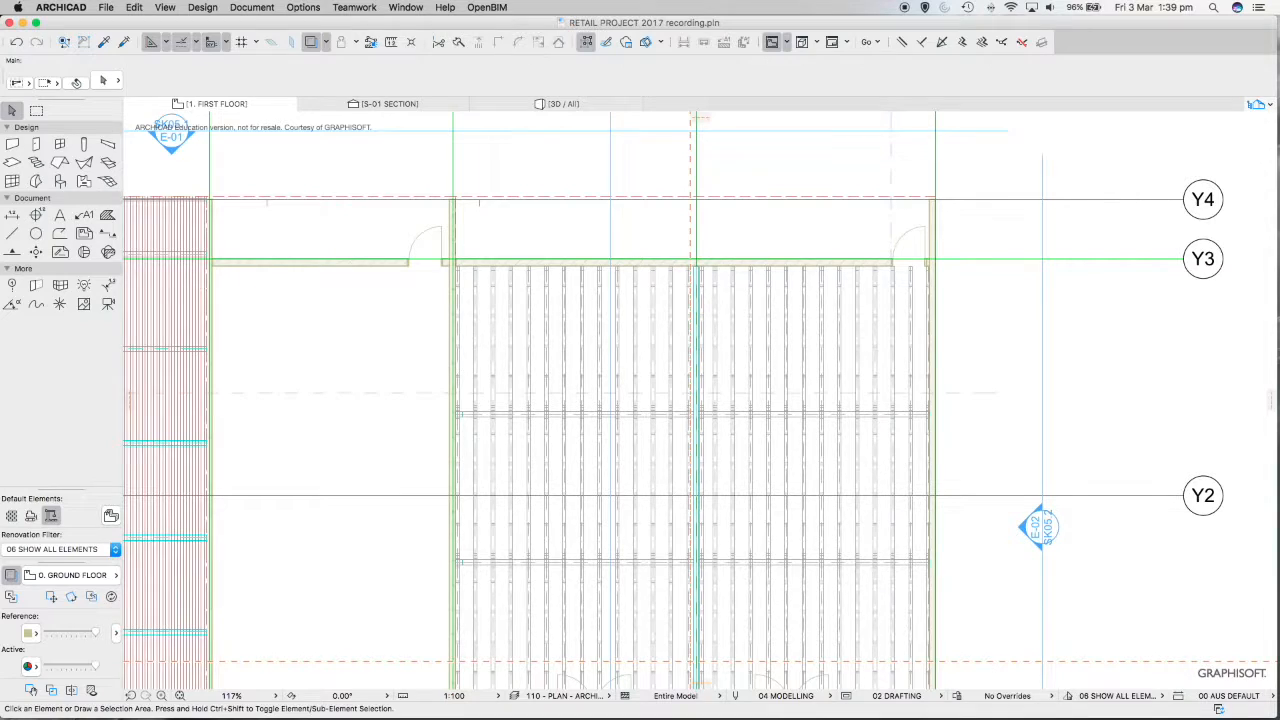
# Inspect the rear-row trusses and the end of the cross beam between grids Y3 and Y2 at the stair-side wall.
pyautogui.scroll(-3, 617, 328)
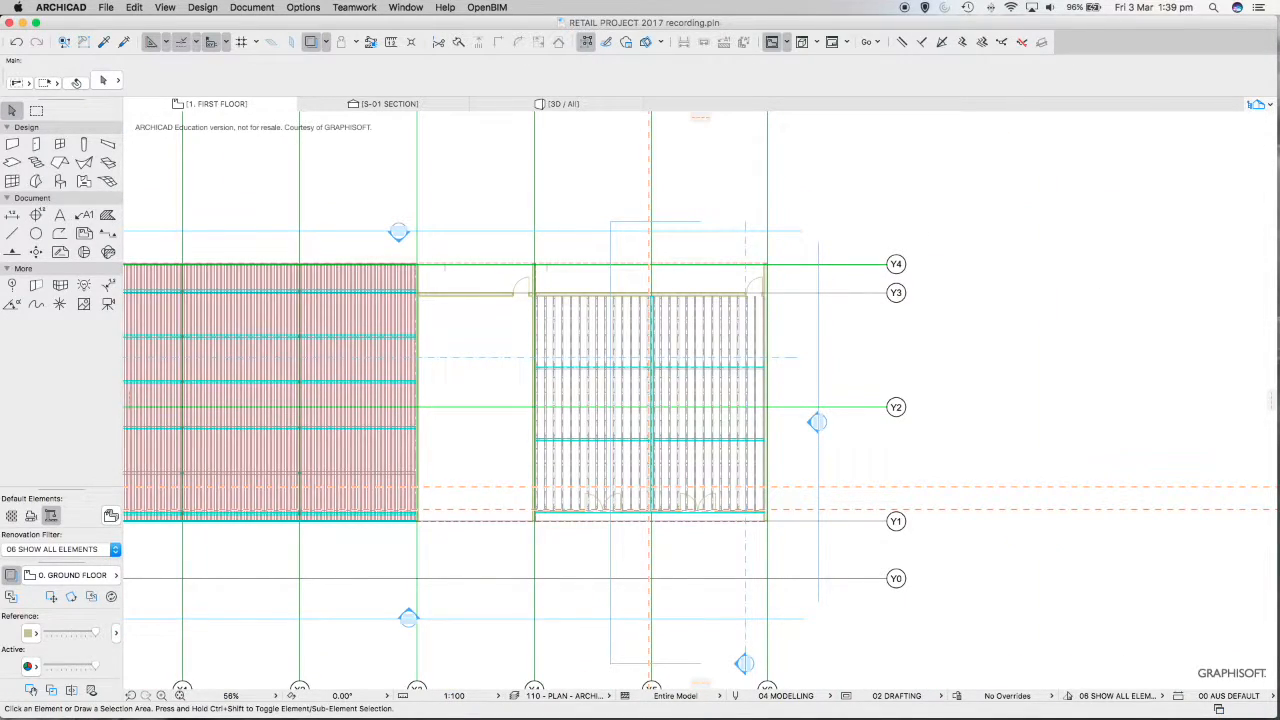
pyautogui.scroll(2, 527, 432)
pyautogui.click(572, 318)
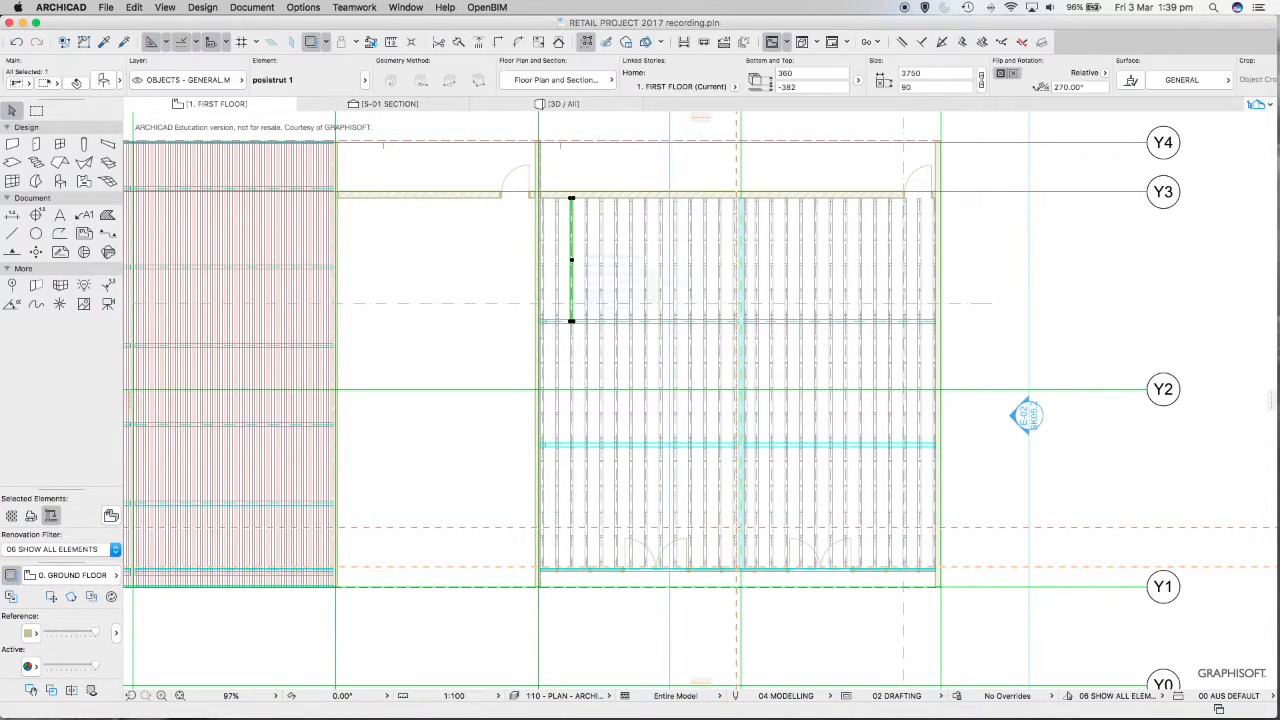
pyautogui.scroll(2, 567, 319)
pyautogui.press('Escape')
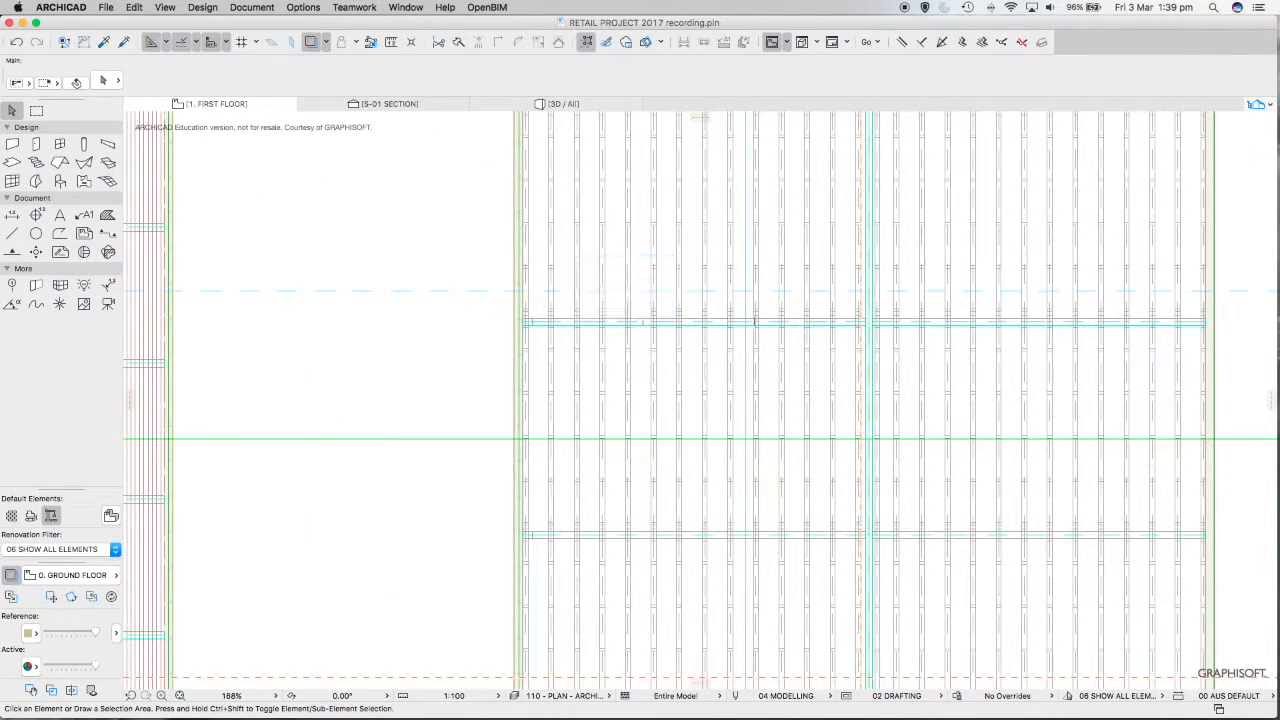
pyautogui.scroll(-2, 562, 327)
pyautogui.scroll(6, 547, 325)
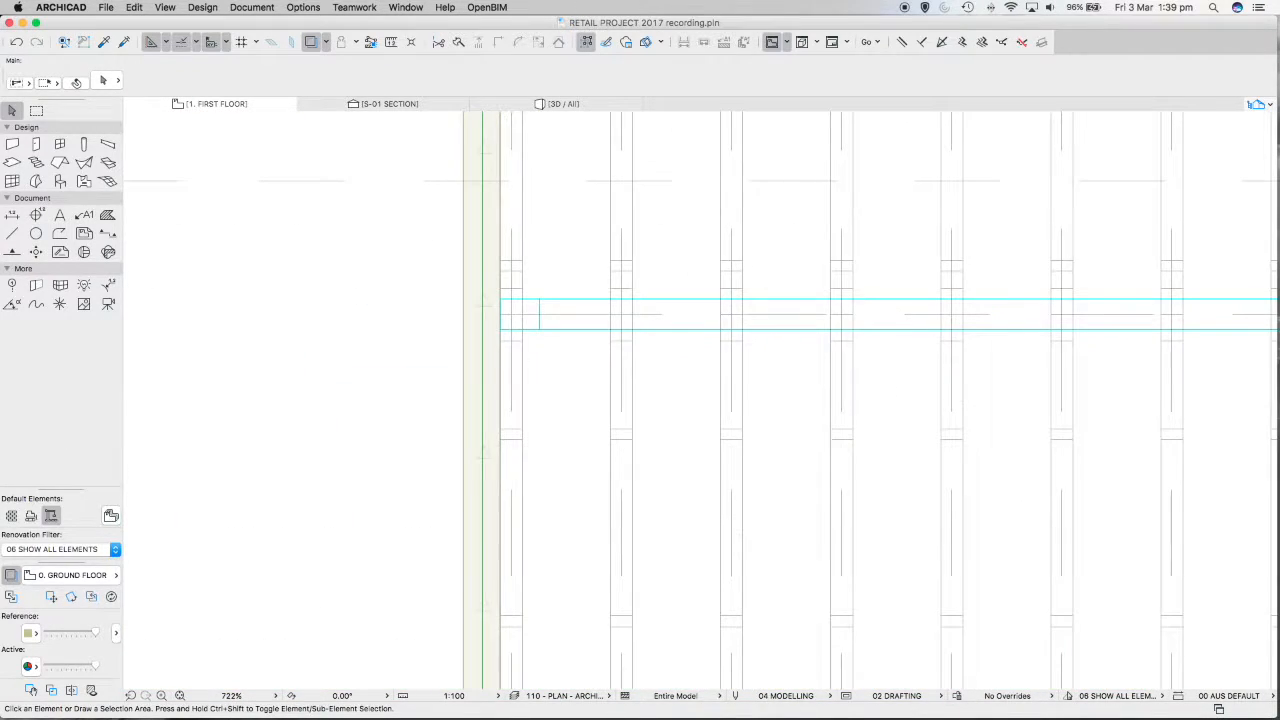
pyautogui.click(501, 314)
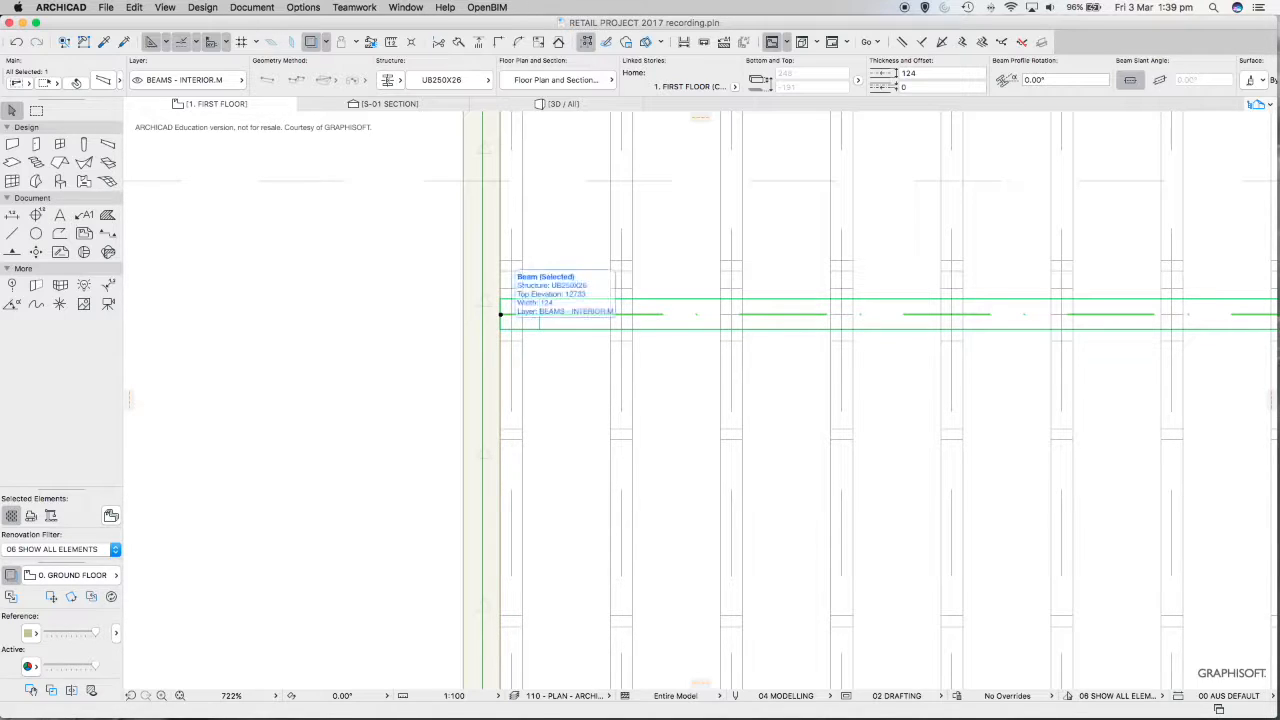
pyautogui.scroll(-10, 563, 339)
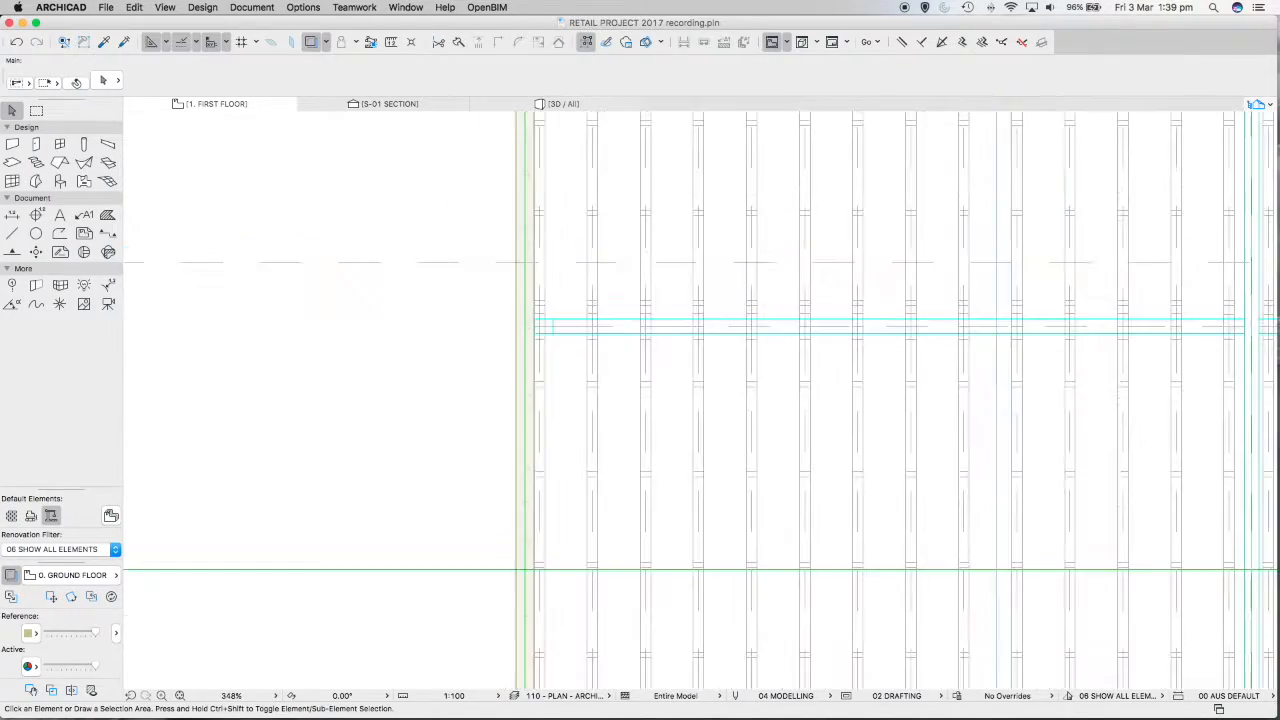
pyautogui.moveTo(563, 339); pyautogui.dragTo(664, 323, button='middle')
# Draw a UB250X26 beam across the adjacent empty bay, in line with the cross beam between grids Y3 and Y2.
pyautogui.click(108, 143)
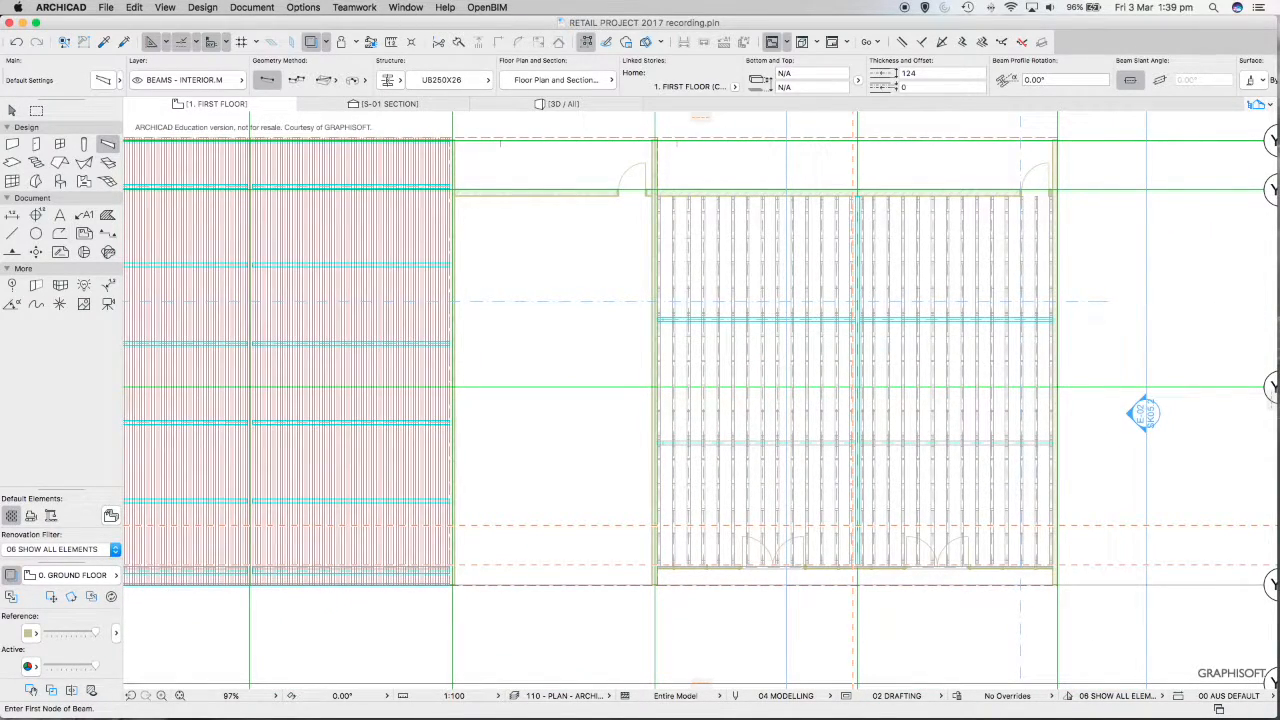
pyautogui.scroll(7, 650, 320)
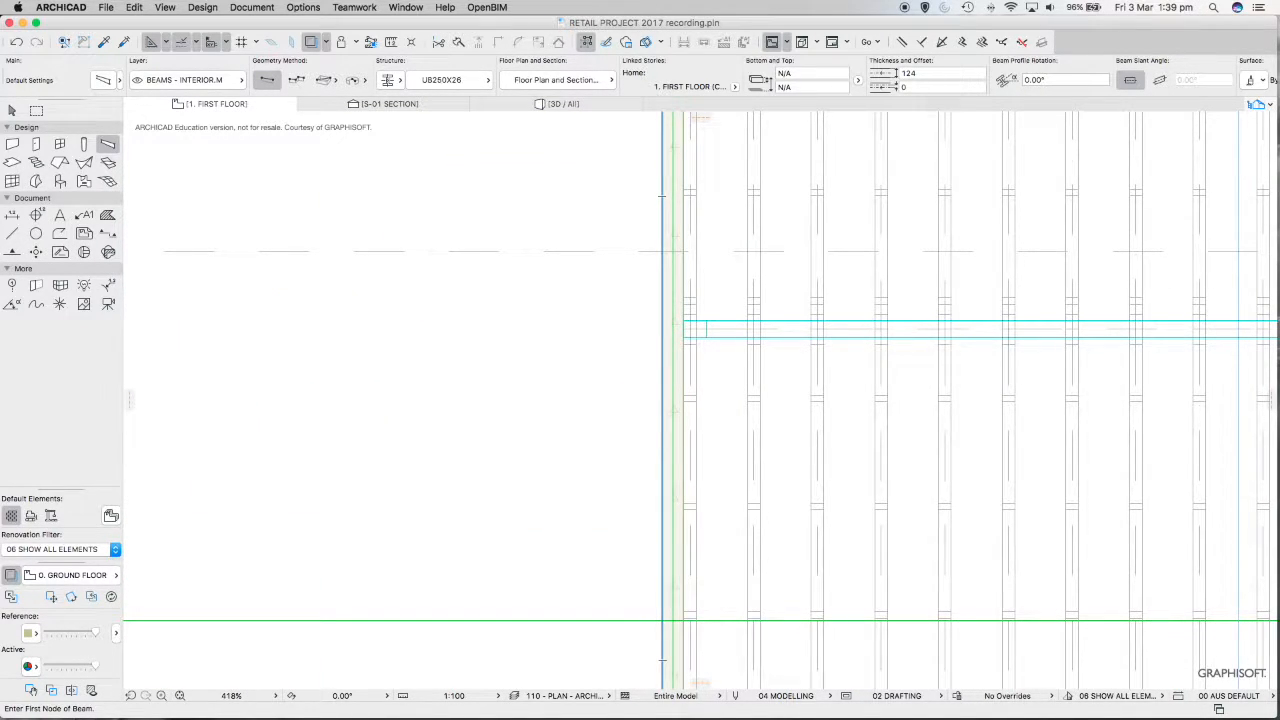
pyautogui.scroll(-10, 662, 330)
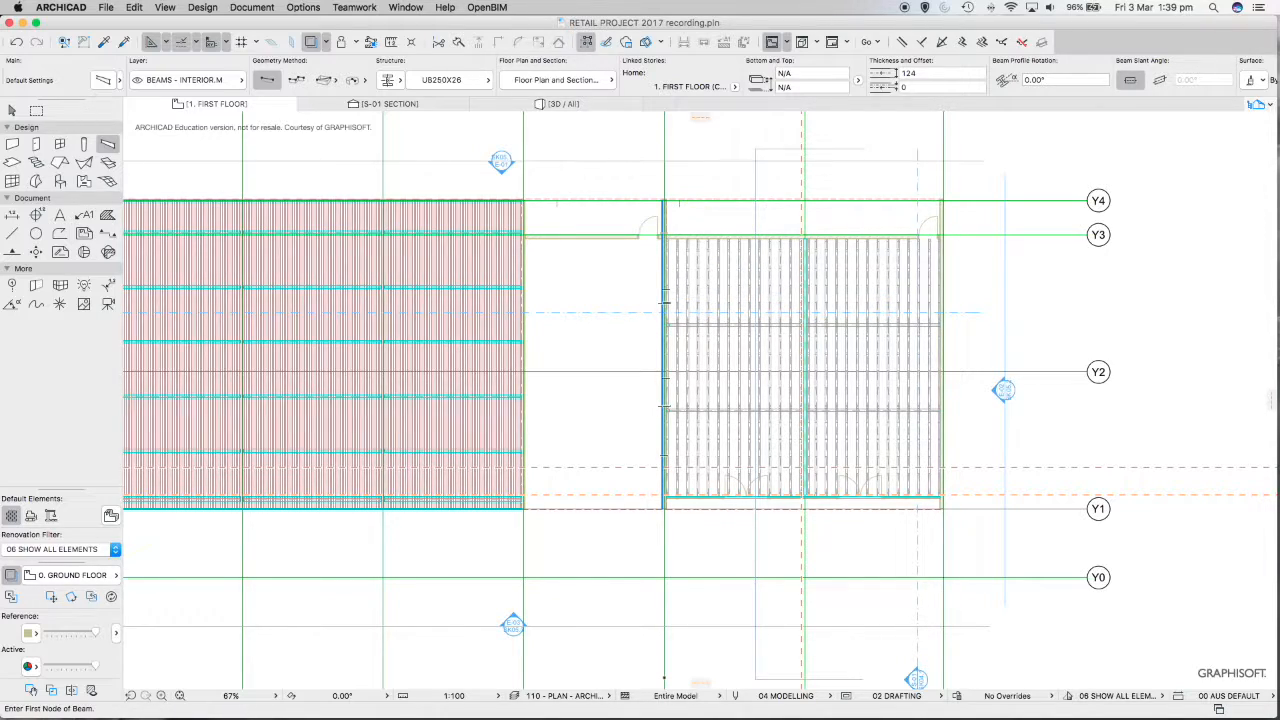
pyautogui.scroll(10, 666, 314)
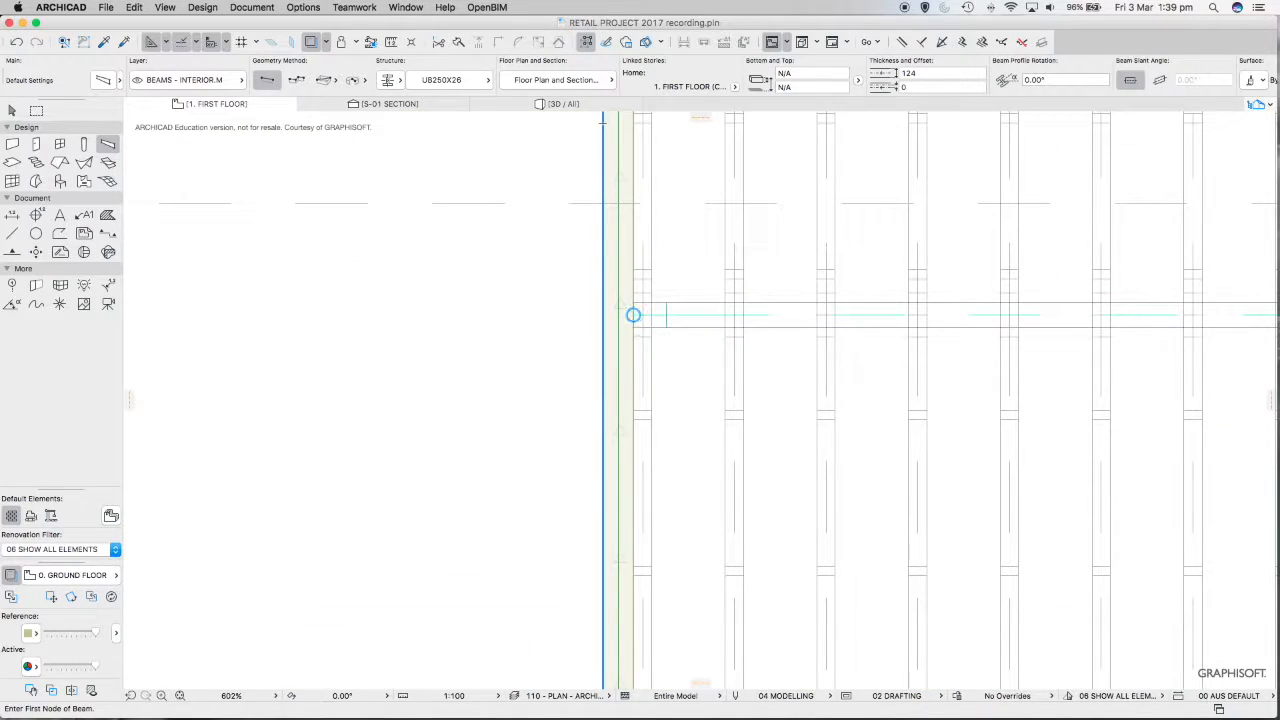
pyautogui.click(633, 315)
pyautogui.scroll(-3, 573, 315)
pyautogui.scroll(-5, 567, 315)
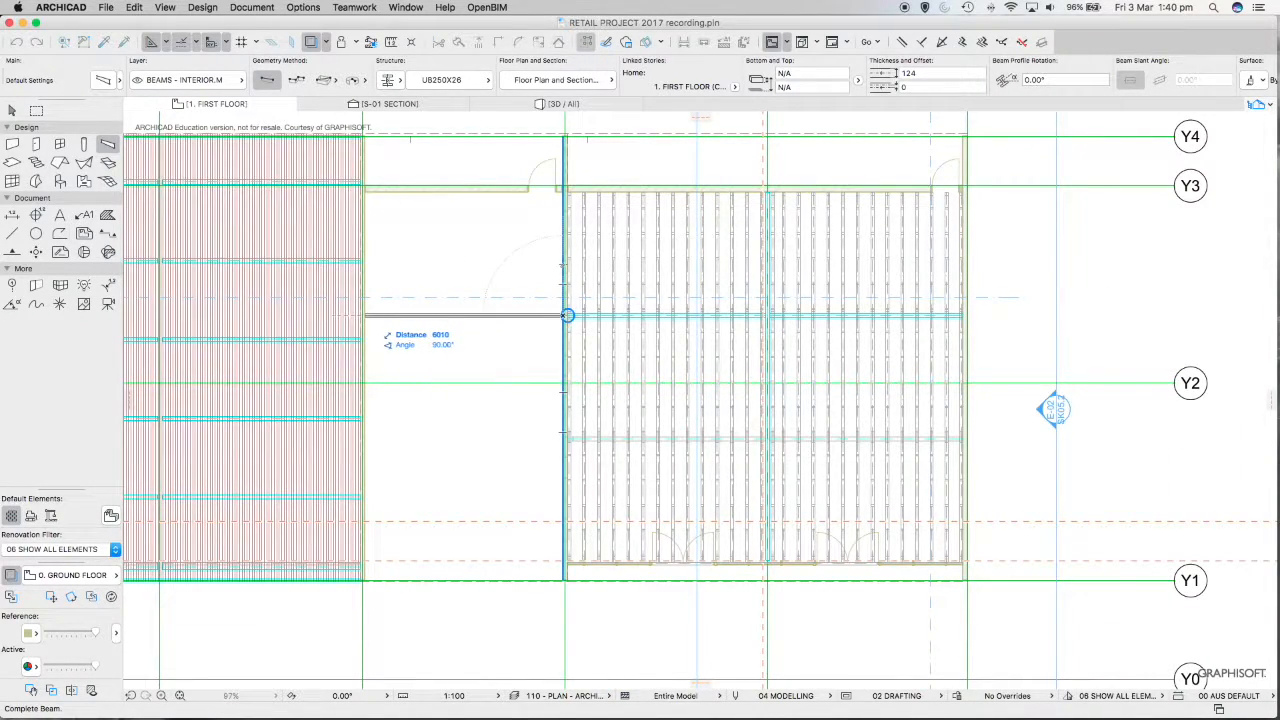
pyautogui.click(567, 315)
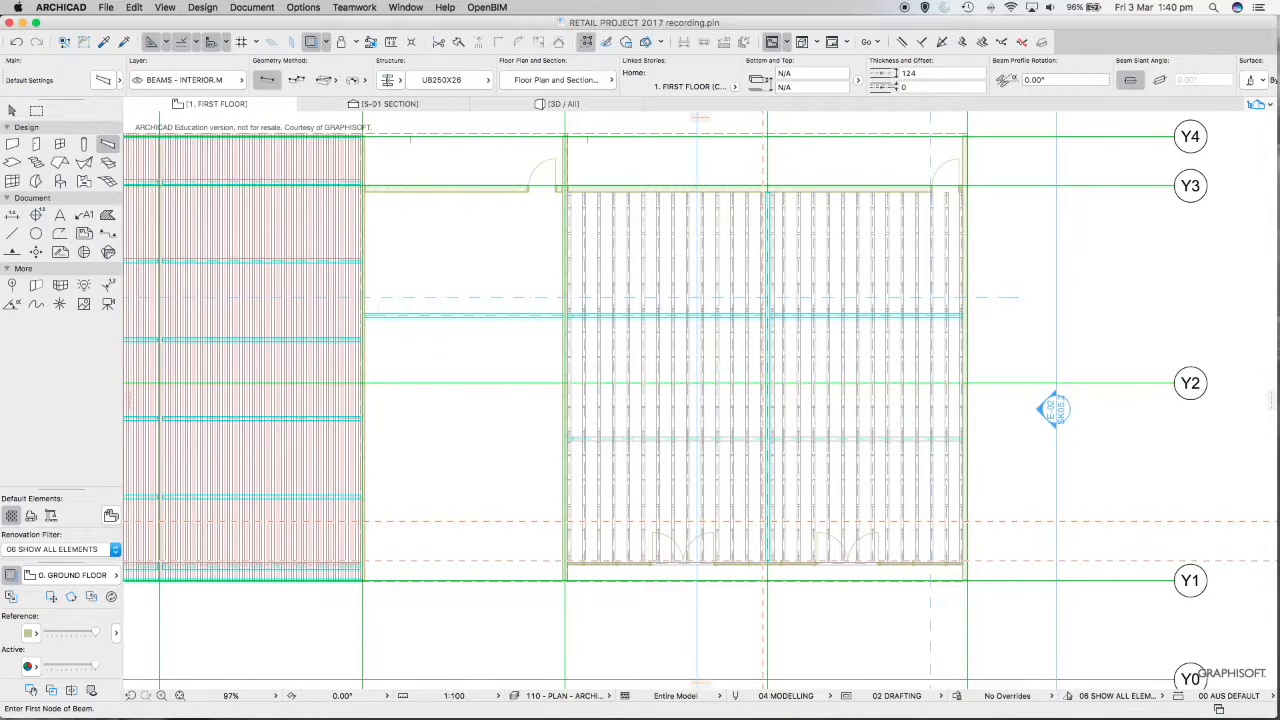
# Draw a second UB250X26 beam across the empty bay, in line with the cross beam between grids Y2 and Y1.
pyautogui.scroll(8, 567, 315)
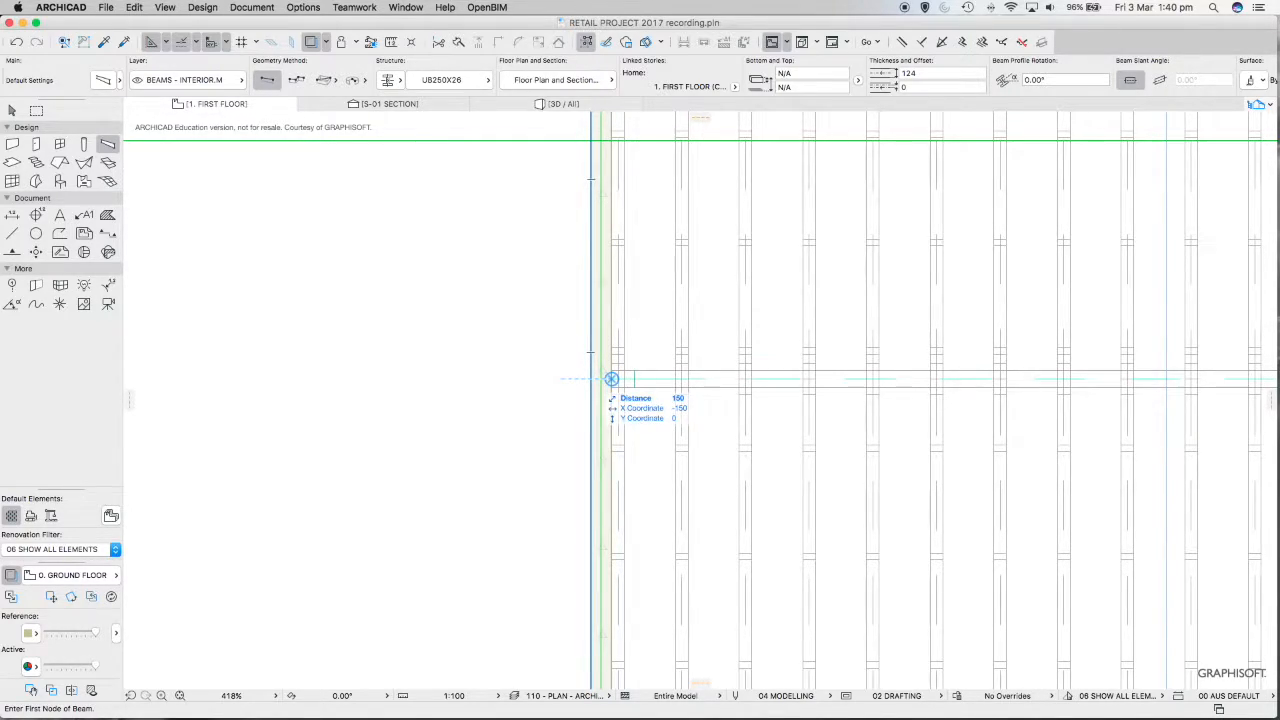
pyautogui.click(611, 379)
pyautogui.scroll(-10, 522, 383)
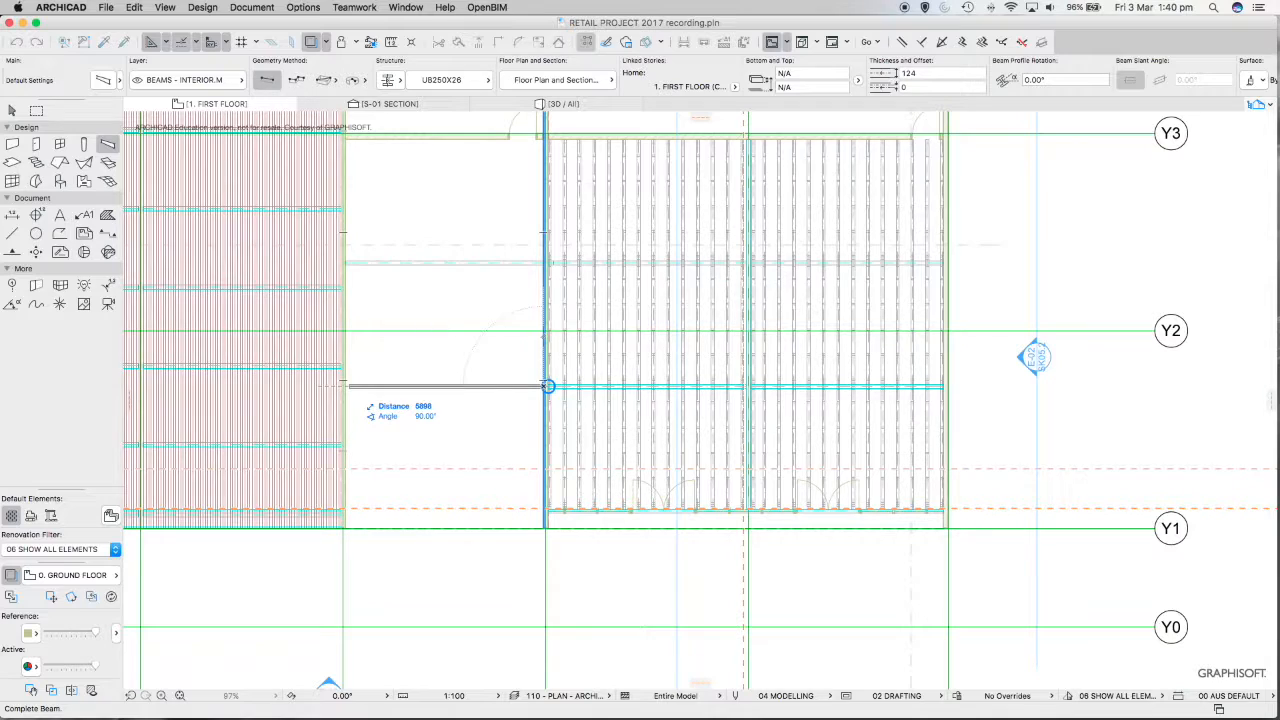
pyautogui.click(344, 386)
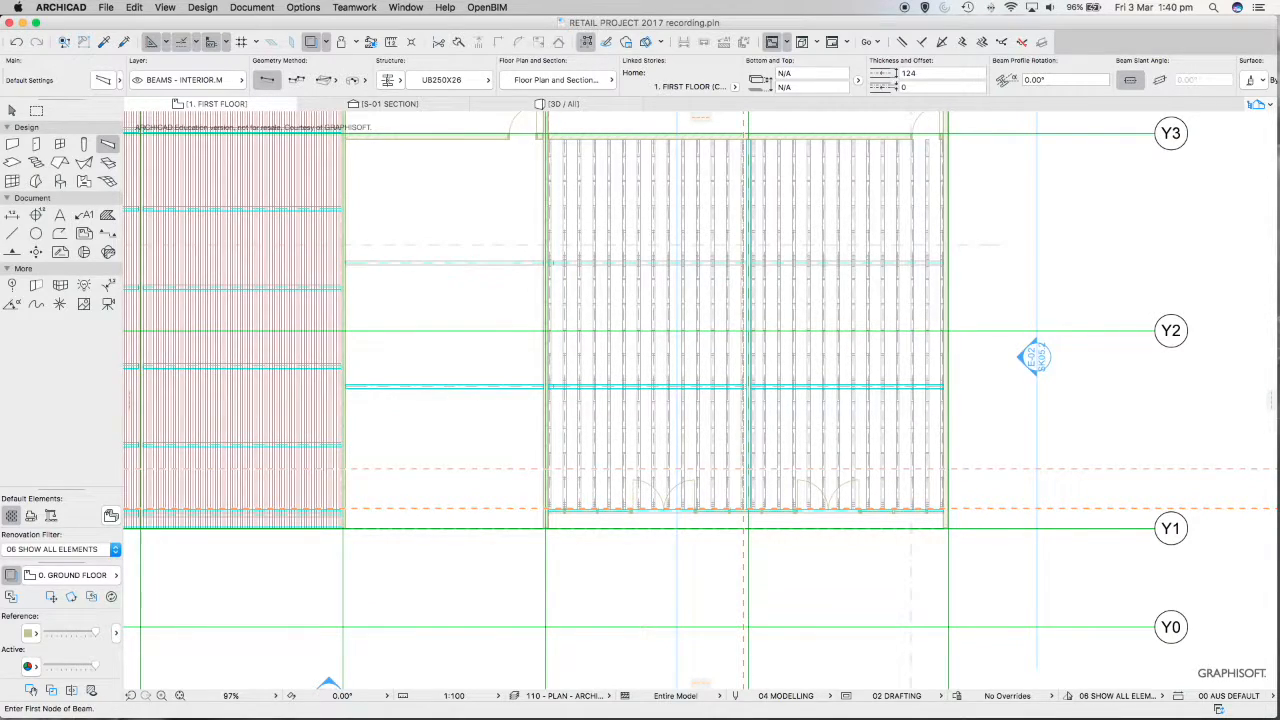
pyautogui.press('Escape')
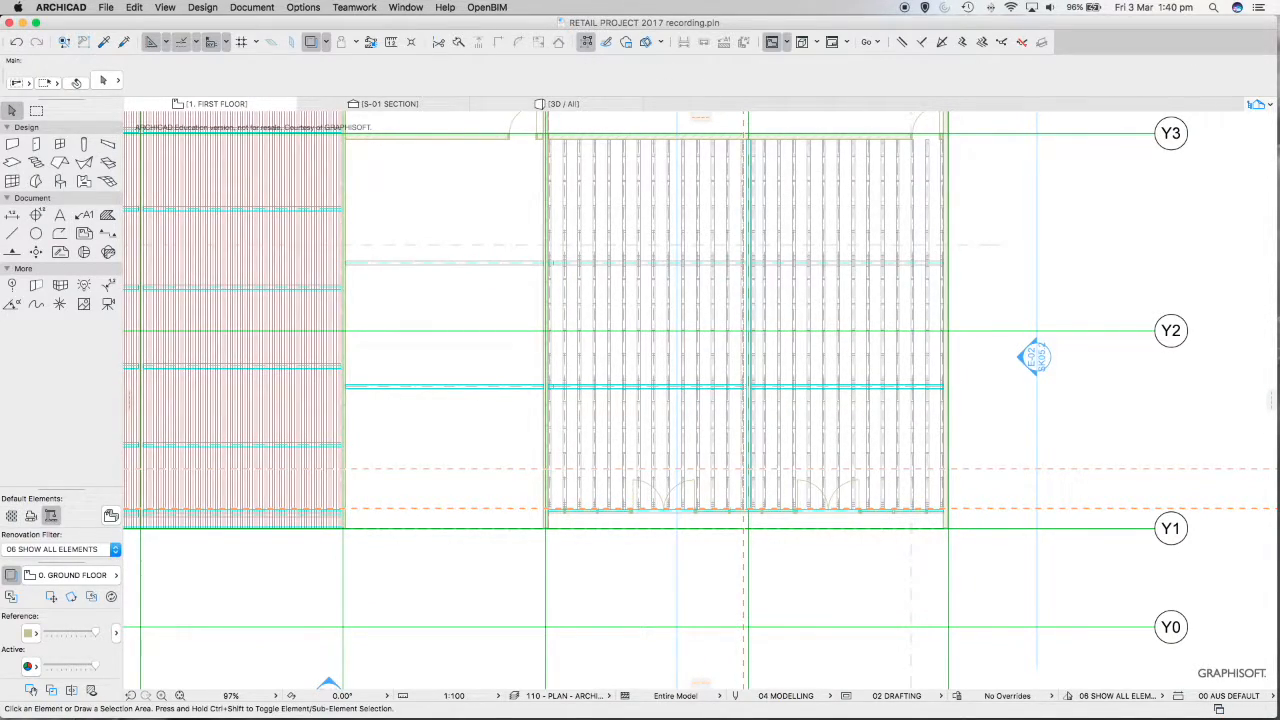
# In the 3D view, pick up the settings of the UB250X26 cross beam nearest the shopfront beneath the trusses.
pyautogui.click(563, 104)
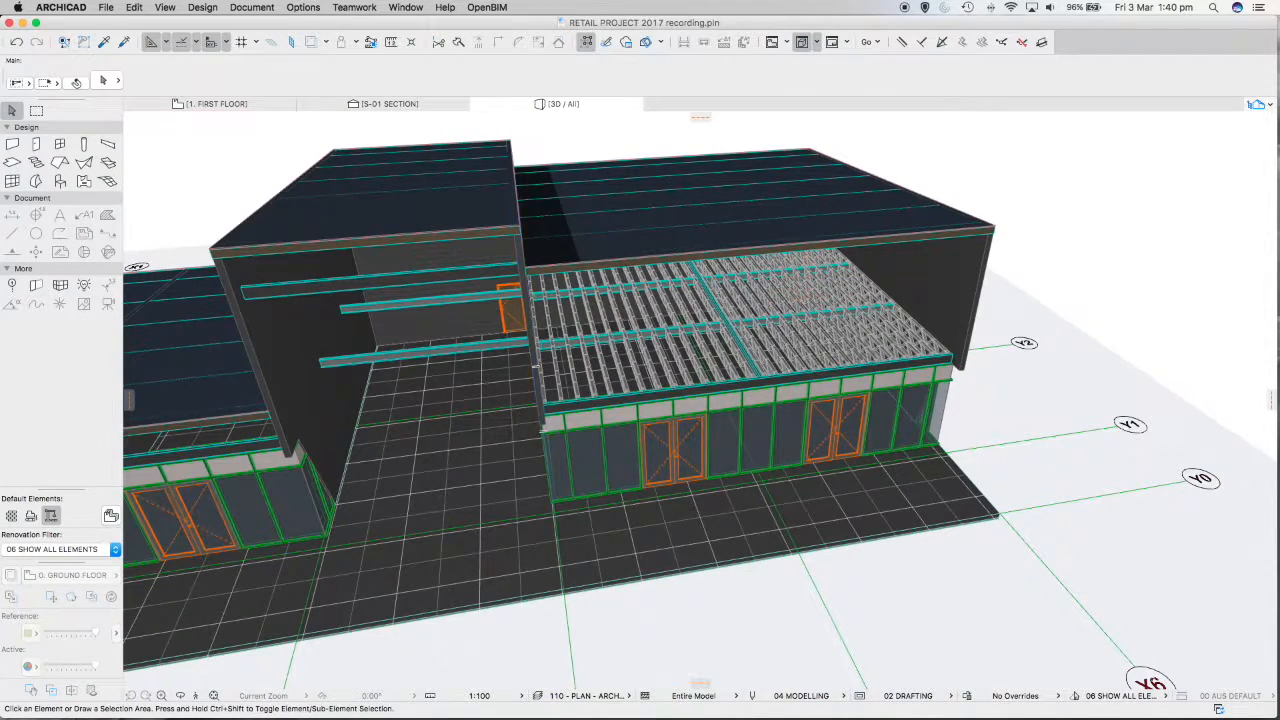
pyautogui.keyDown('shift'); pyautogui.moveTo(560, 400); pyautogui.dragTo(651, 355, button='middle'); pyautogui.keyUp('shift')
pyautogui.scroll(3, 551, 357)
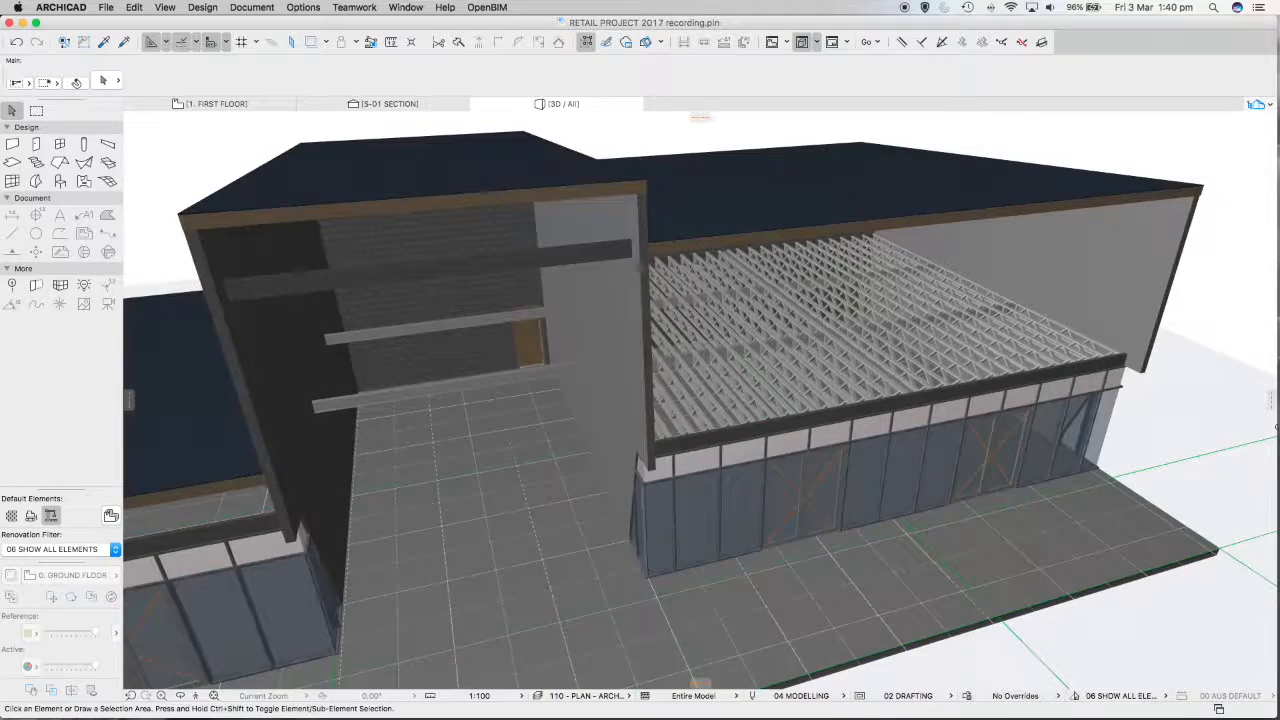
pyautogui.moveTo(1277, 427); pyautogui.dragTo(1279, 427, button='middle')
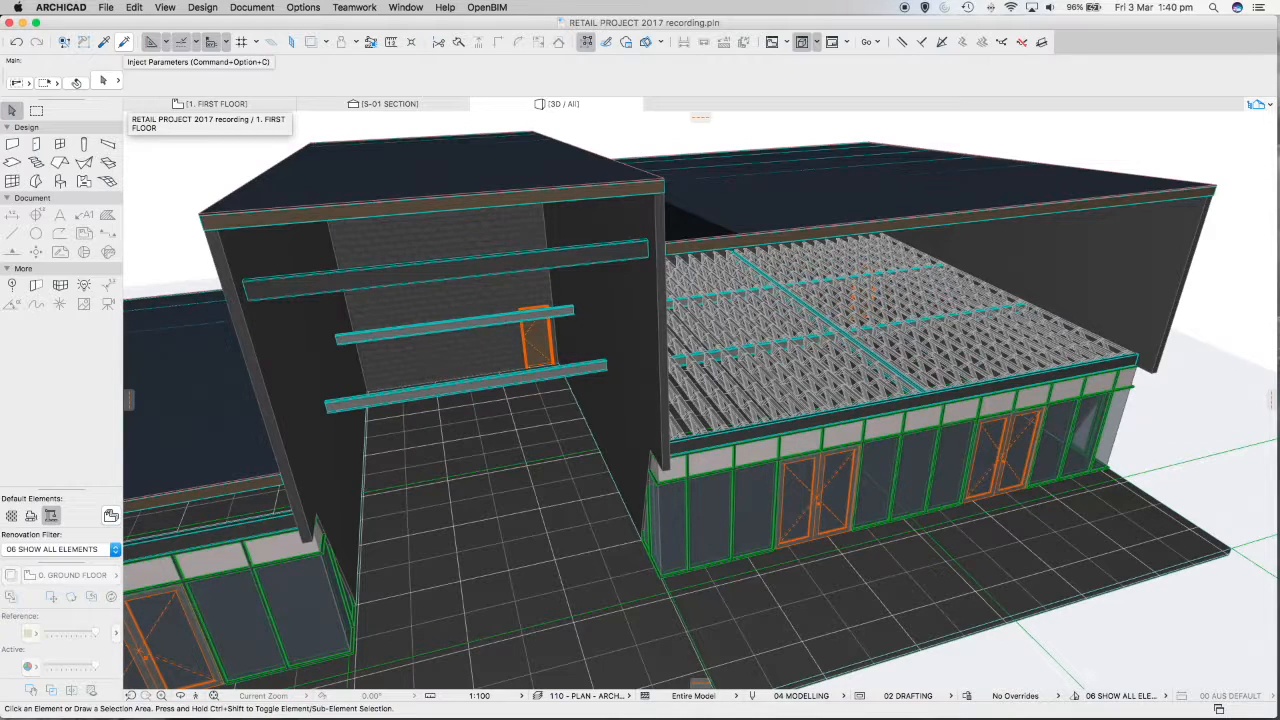
pyautogui.click(103, 42)
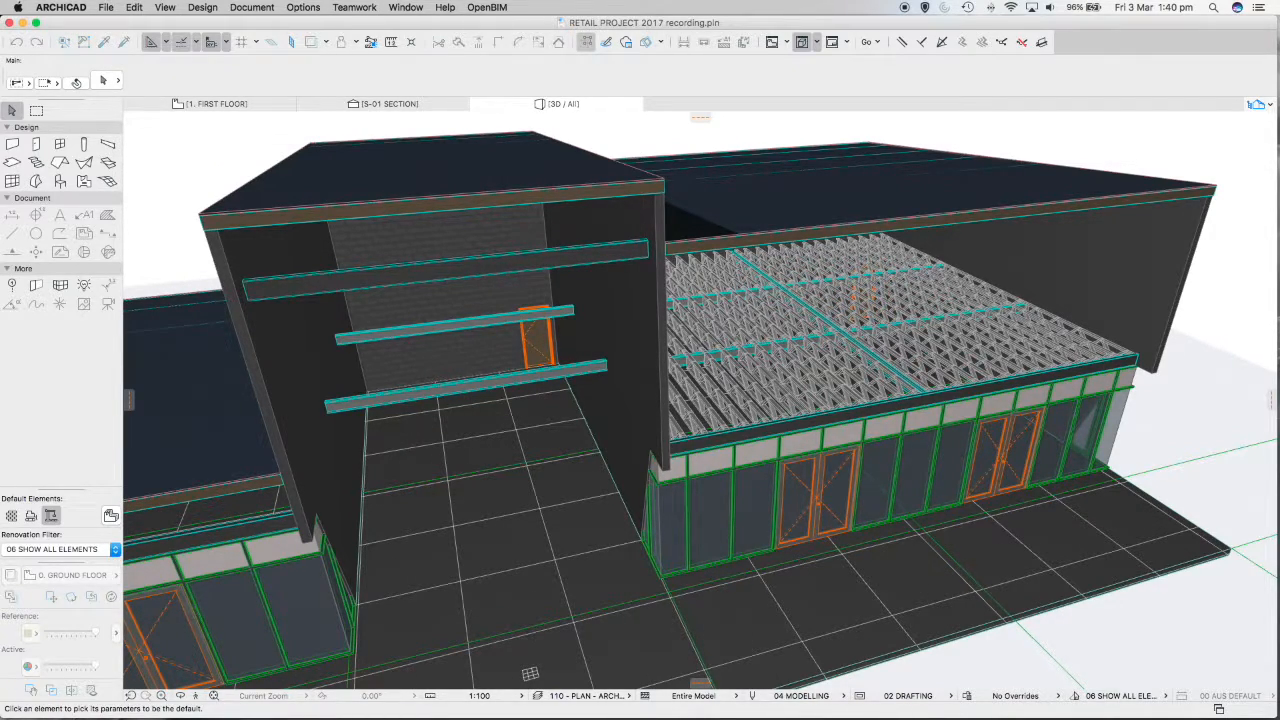
pyautogui.scroll(3, 784, 320)
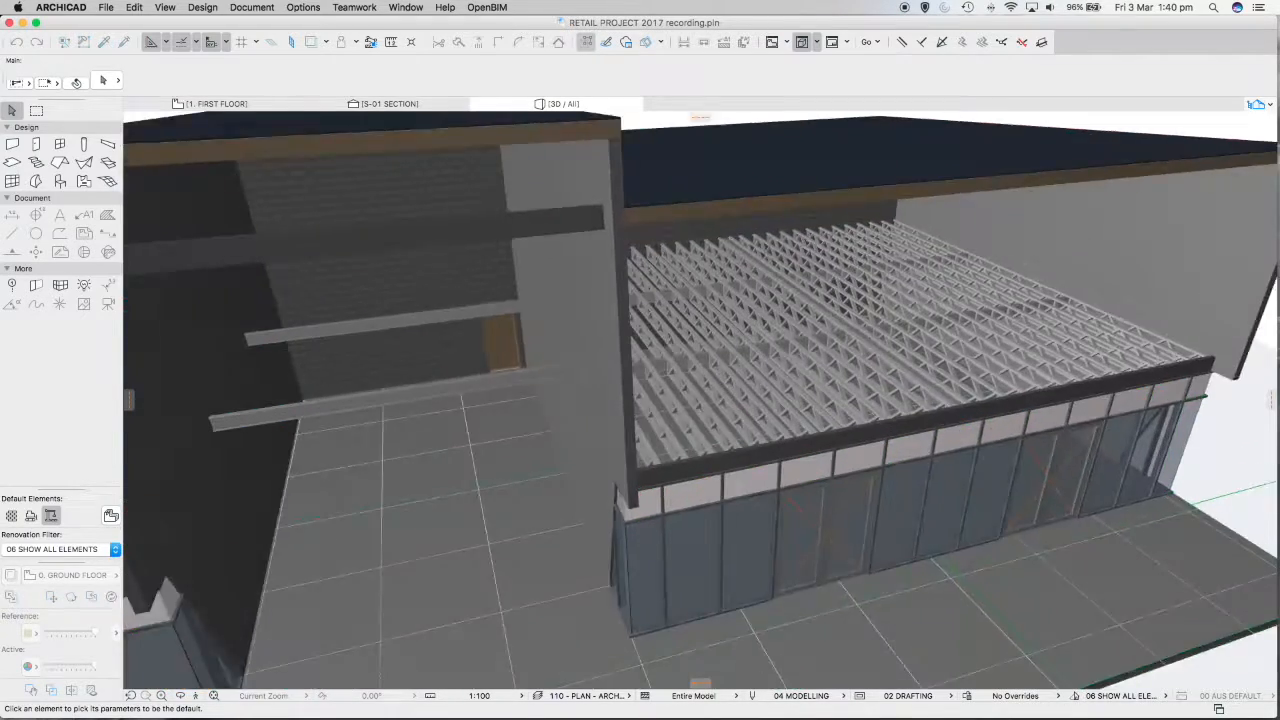
pyautogui.scroll(2, 768, 340)
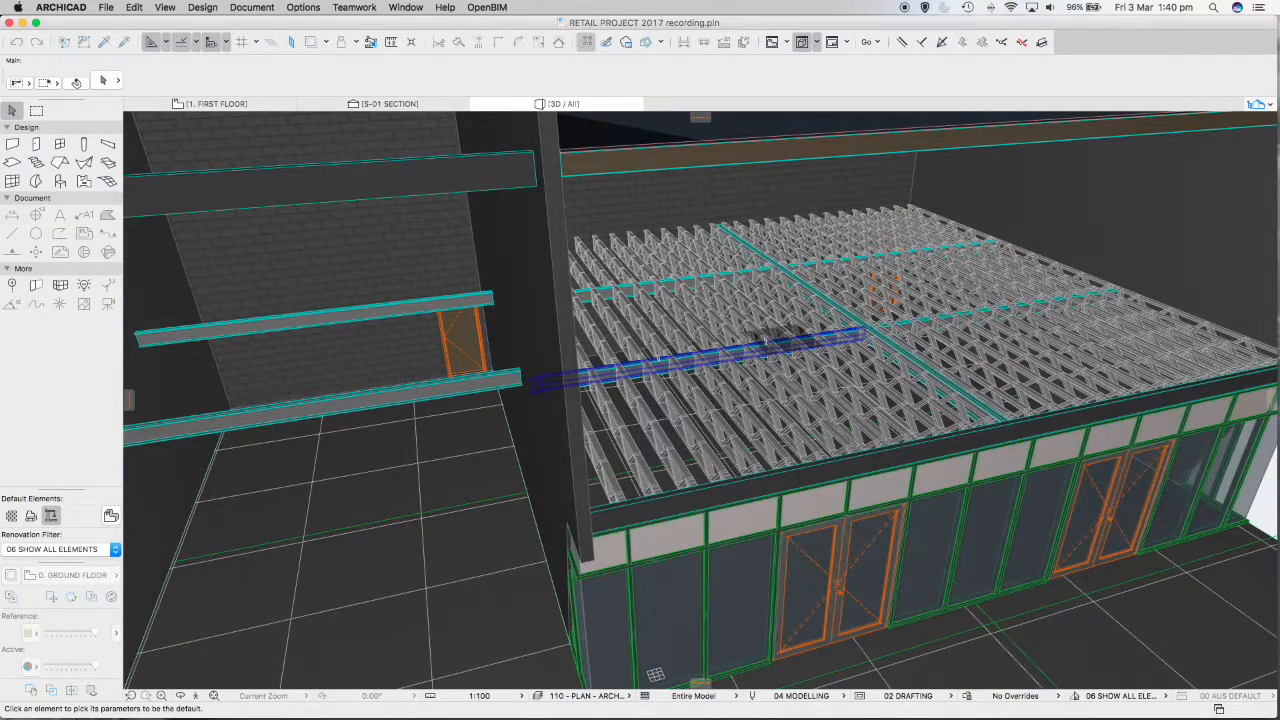
pyautogui.click(770, 338)
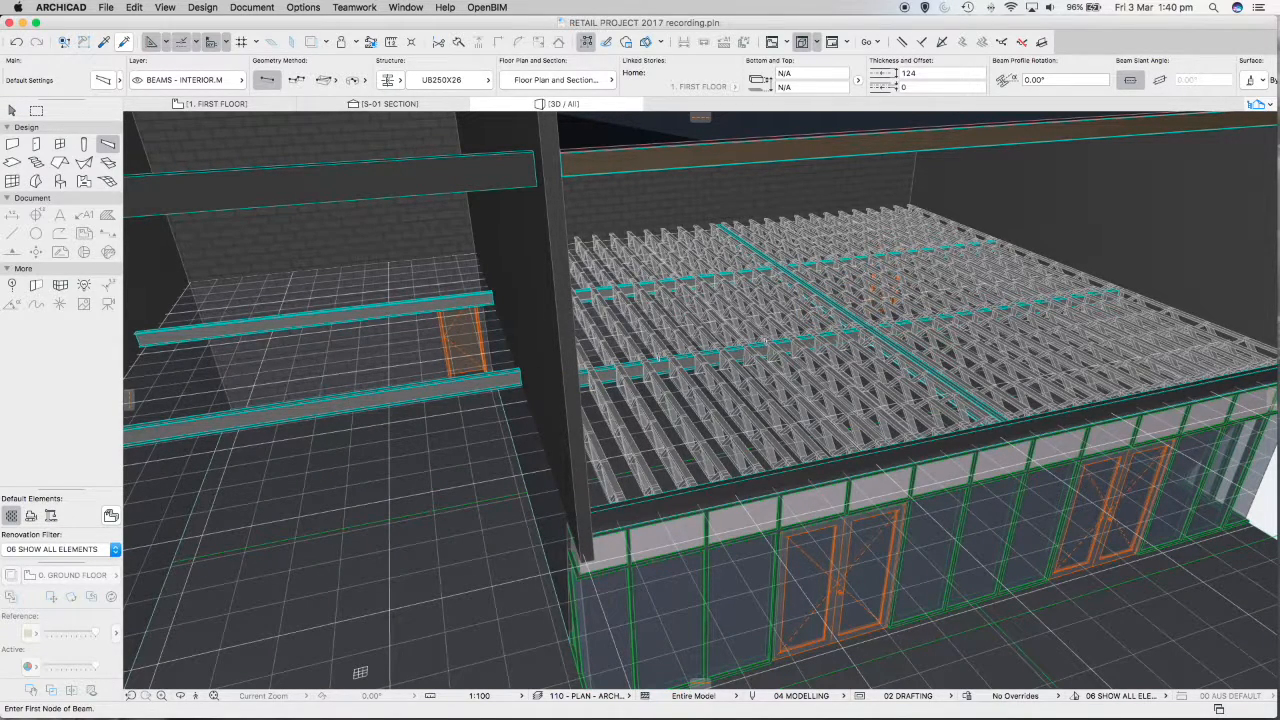
# Transfer the picked-up UB250X26 beam settings to both new cross beams in the adjacent empty bay.
pyautogui.click(124, 43)
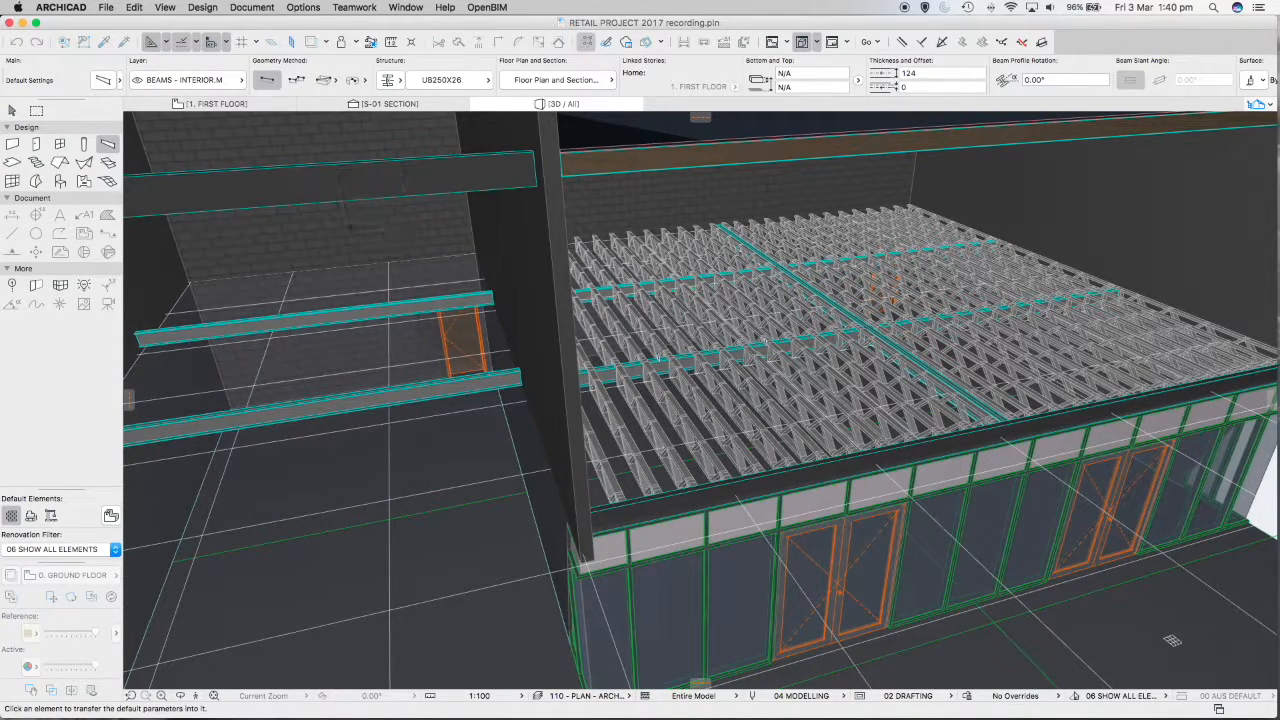
pyautogui.click(440, 392)
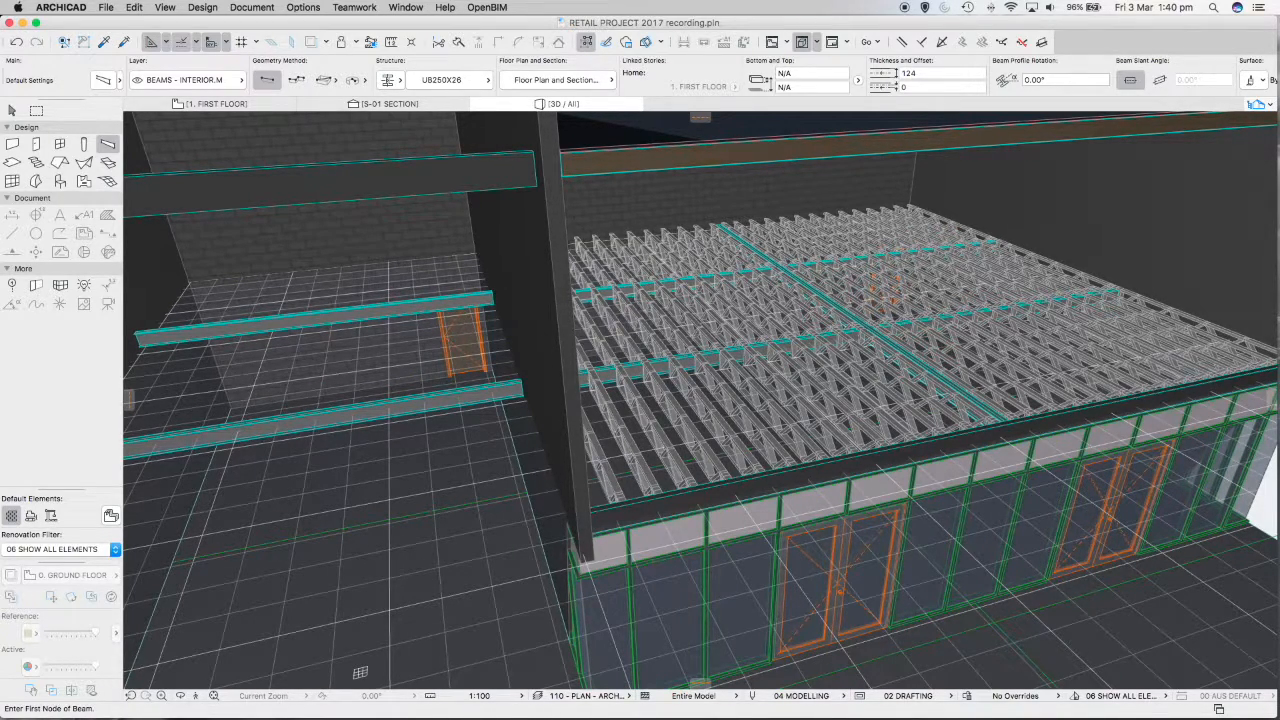
pyautogui.click(124, 42)
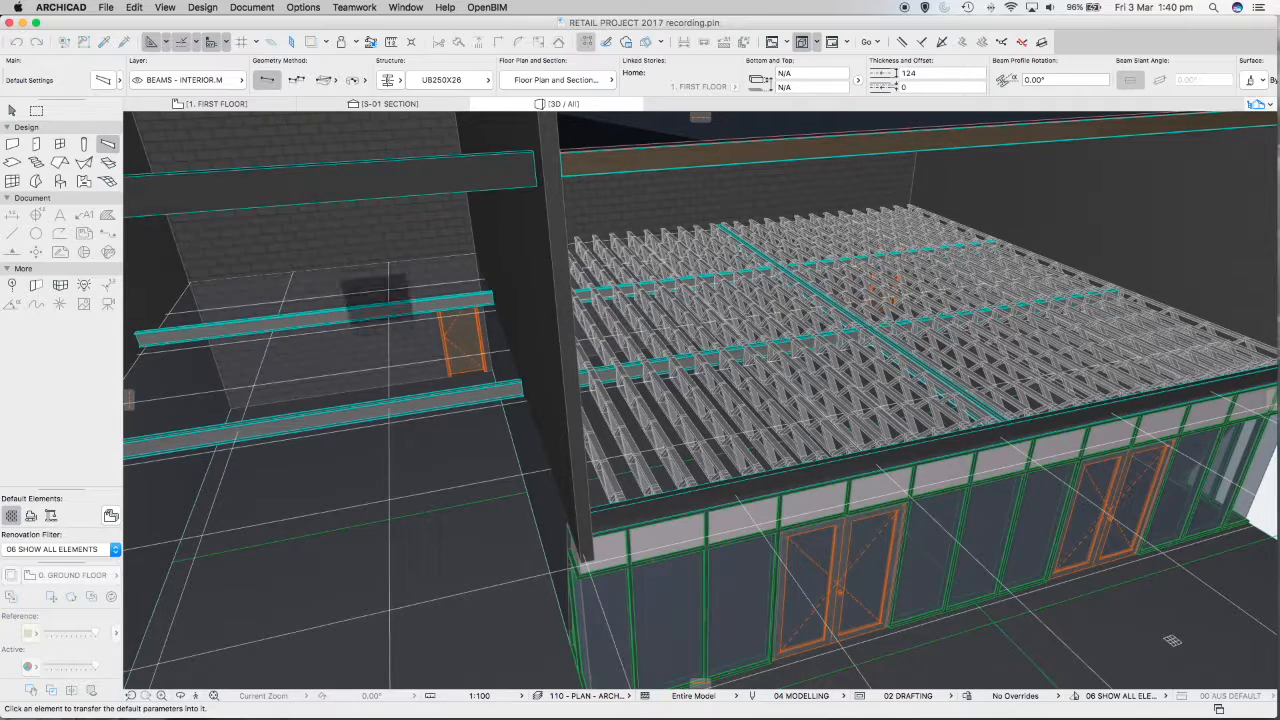
pyautogui.click(390, 308)
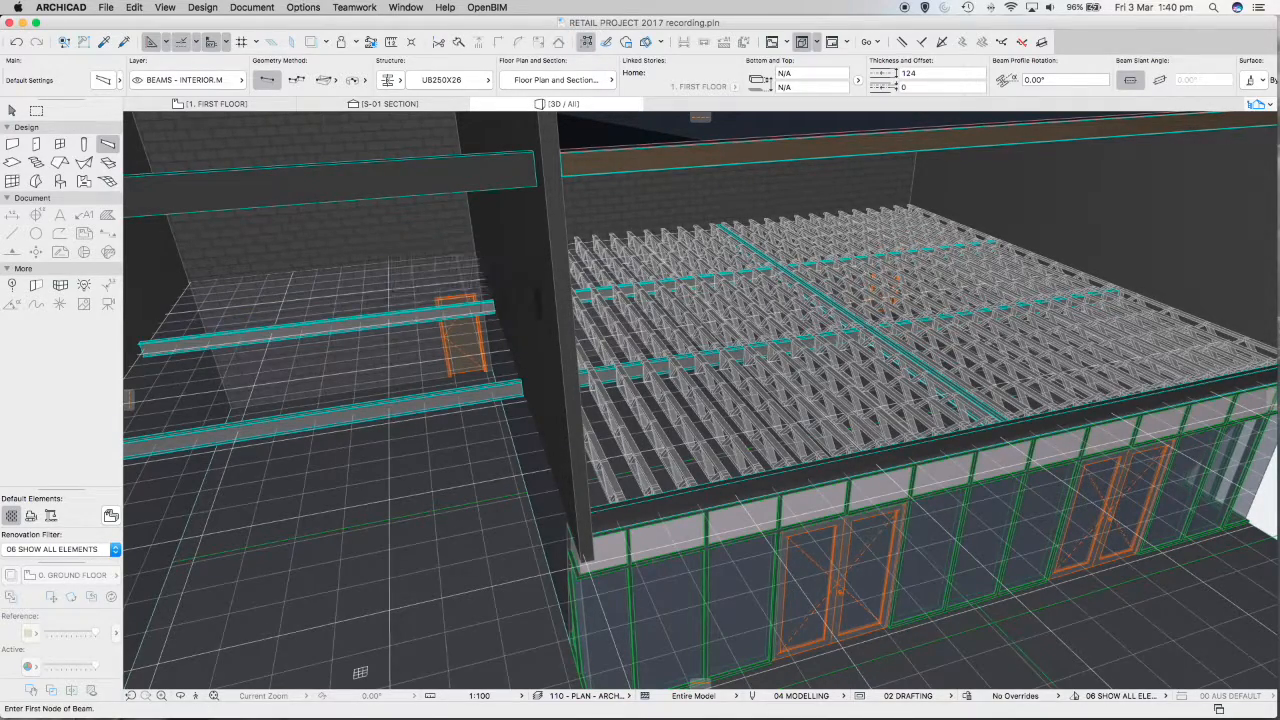
# Examine the first floor trusses, the central and cross beams, and the empty bay's new beams in 3D.
pyautogui.scroll(-10, 566, 292)
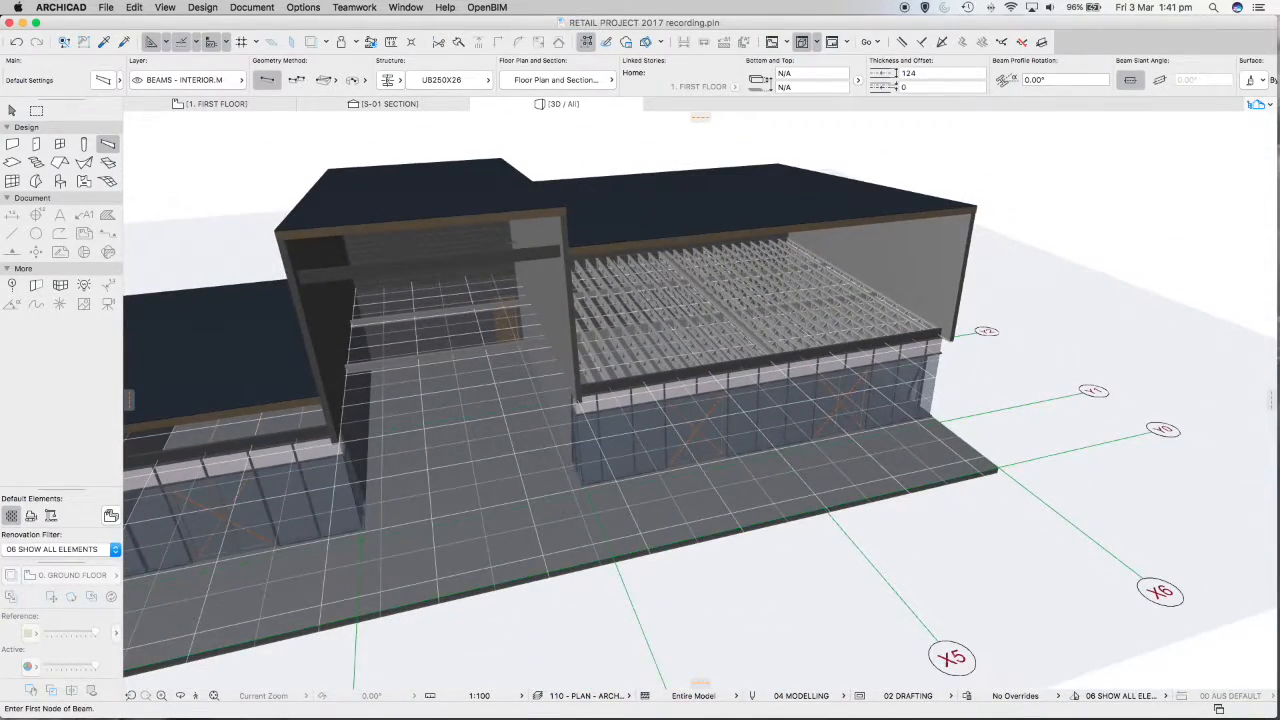
pyautogui.keyDown('shift'); pyautogui.moveTo(566, 292); pyautogui.dragTo(650, 224, button='middle'); pyautogui.keyUp('shift')
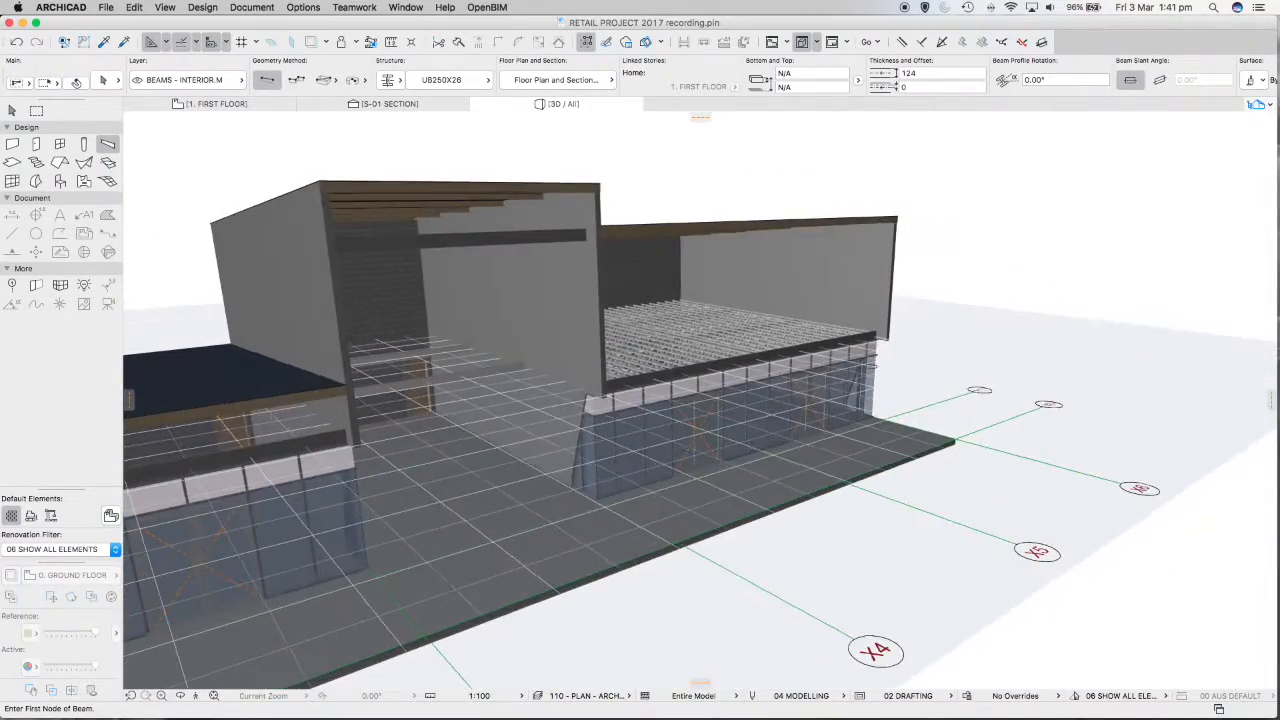
pyautogui.keyDown('shift'); pyautogui.moveTo(722, 290); pyautogui.dragTo(735, 298, button='middle'); pyautogui.keyUp('shift')
pyautogui.scroll(-6, 779, 340)
pyautogui.keyDown('shift'); pyautogui.moveTo(868, 292); pyautogui.dragTo(858, 340, button='middle'); pyautogui.keyUp('shift')
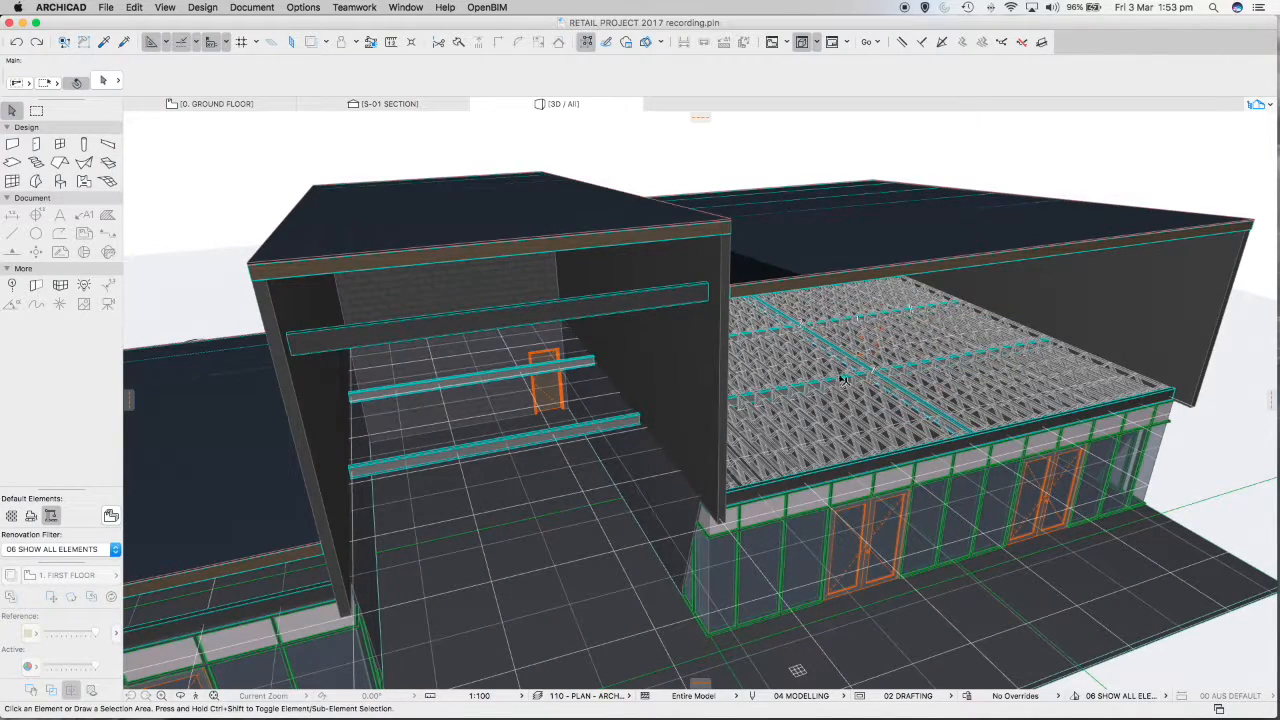
pyautogui.keyDown('shift'); pyautogui.moveTo(862, 395); pyautogui.dragTo(745, 398, button='middle'); pyautogui.keyUp('shift')
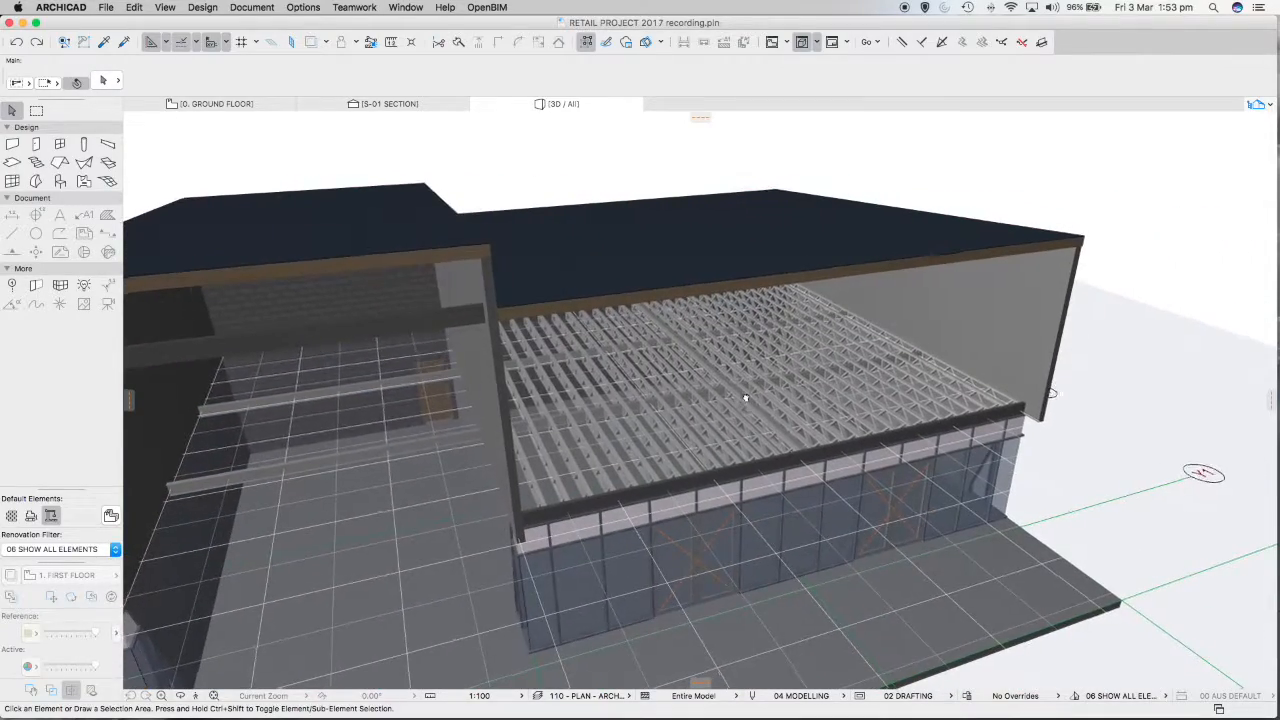
pyautogui.scroll(10, 745, 398)
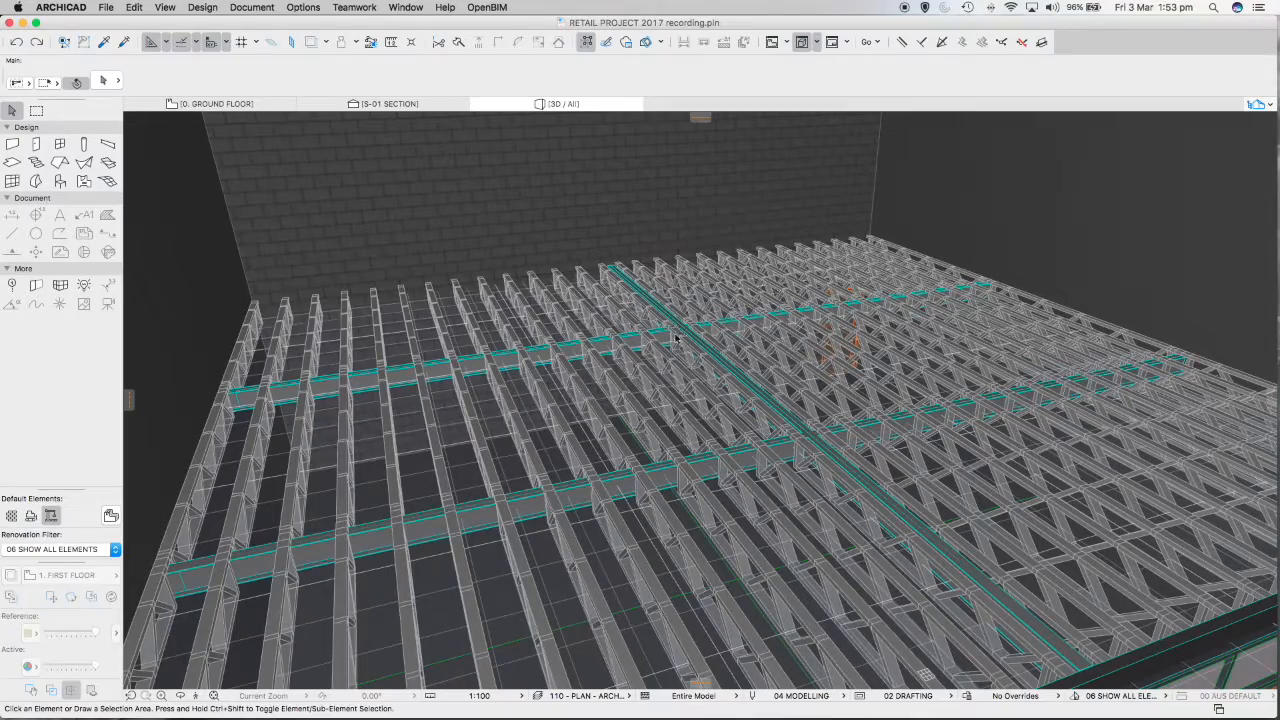
pyautogui.scroll(-5, 690, 340)
pyautogui.scroll(3, 760, 405)
pyautogui.scroll(-5, 768, 408)
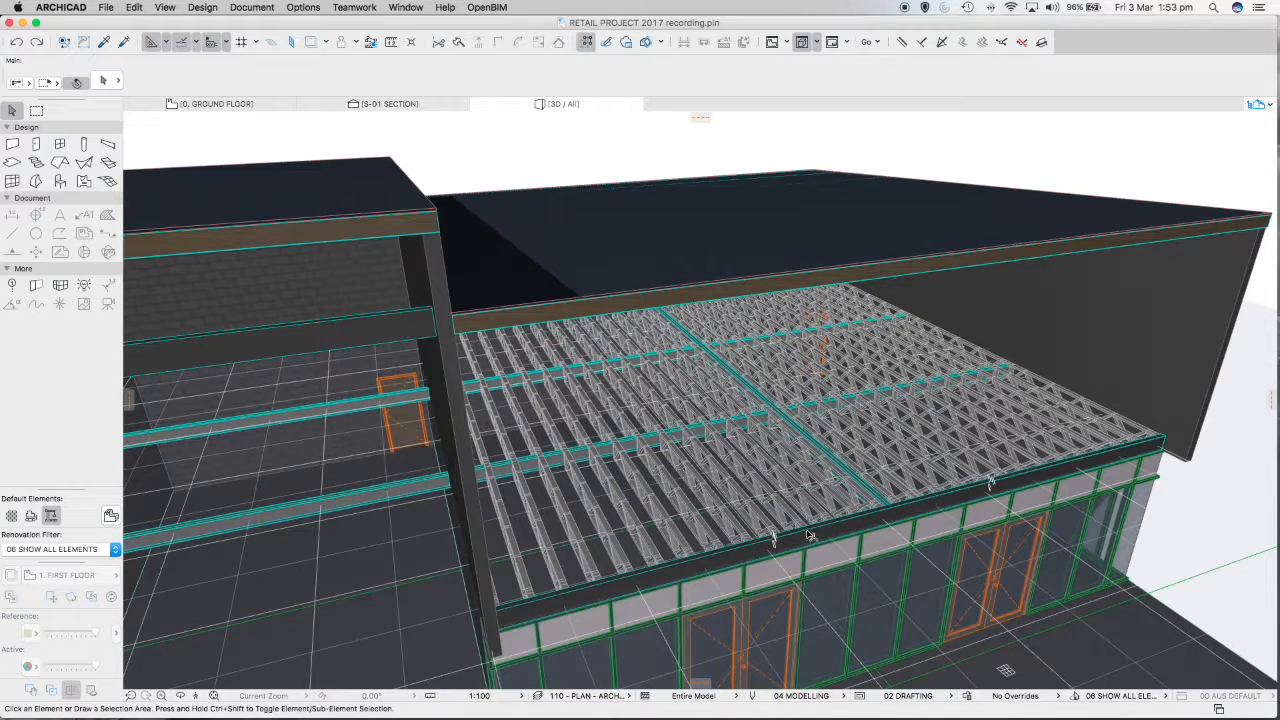
pyautogui.scroll(-3, 809, 535)
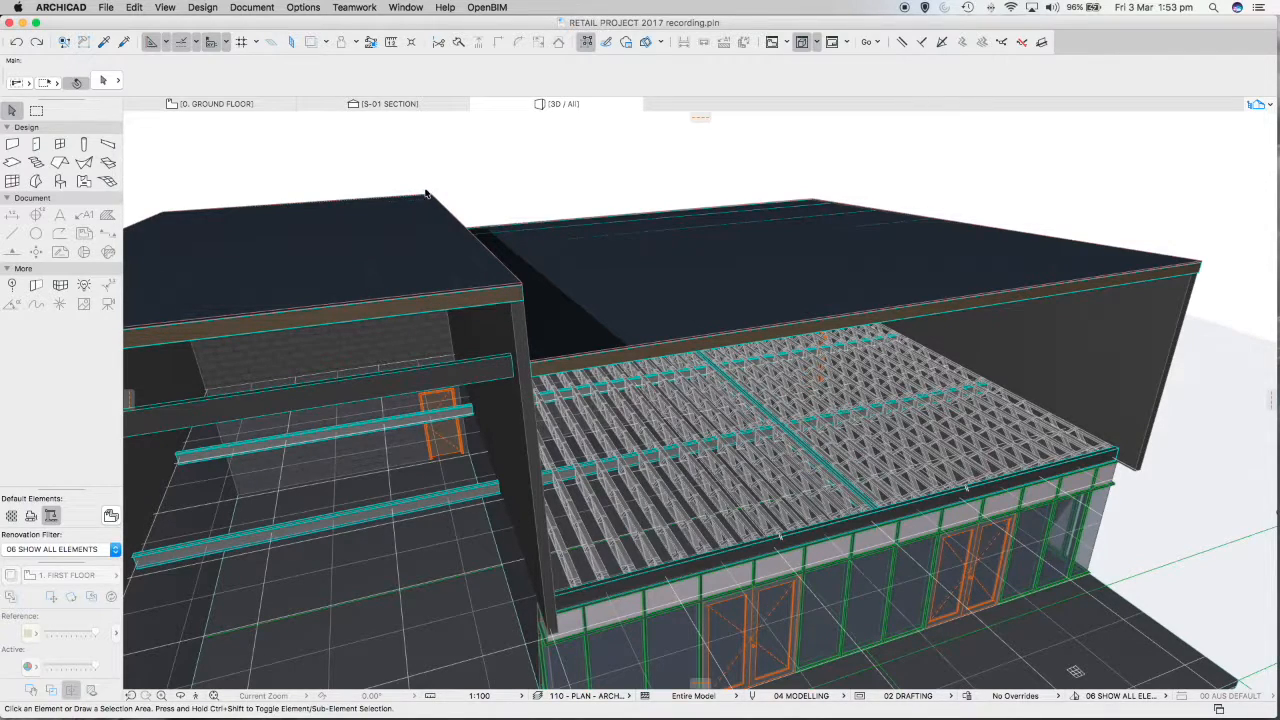
# Open the 0. GROUND FLOOR plan and inspect the double bay between grids X4 and X6.
pyautogui.click(1269, 106)
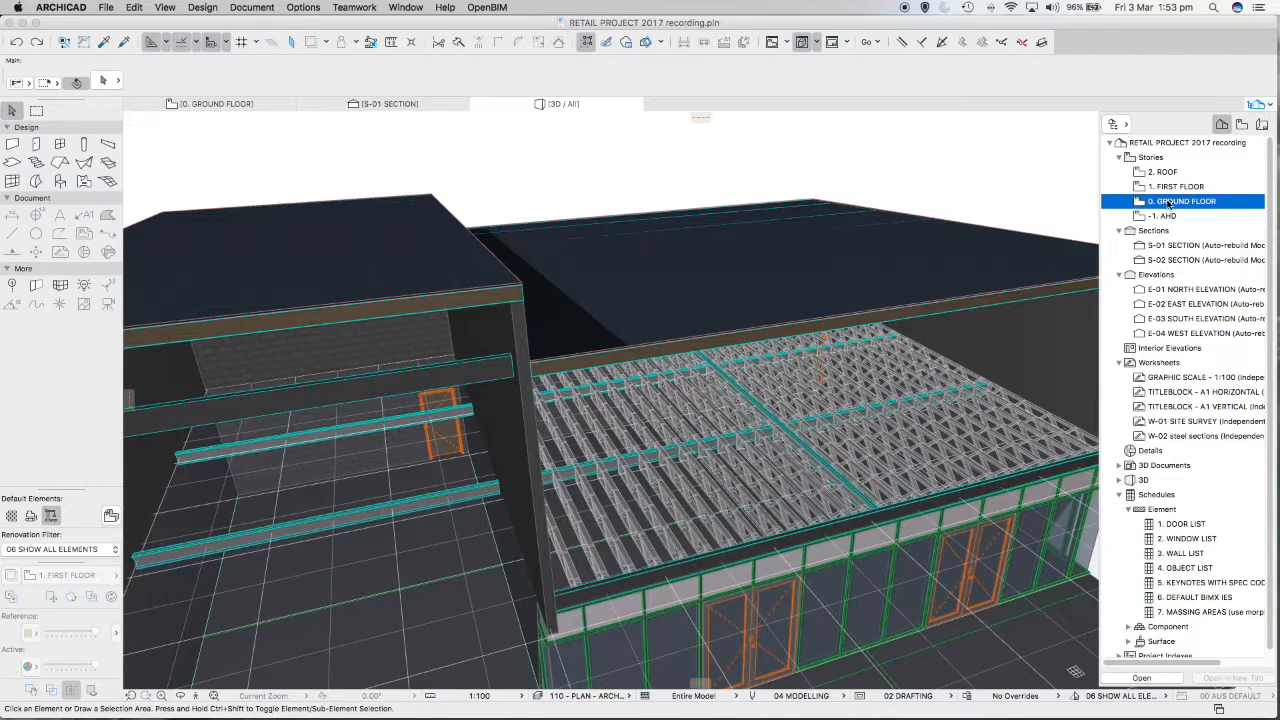
pyautogui.doubleClick(1168, 204)
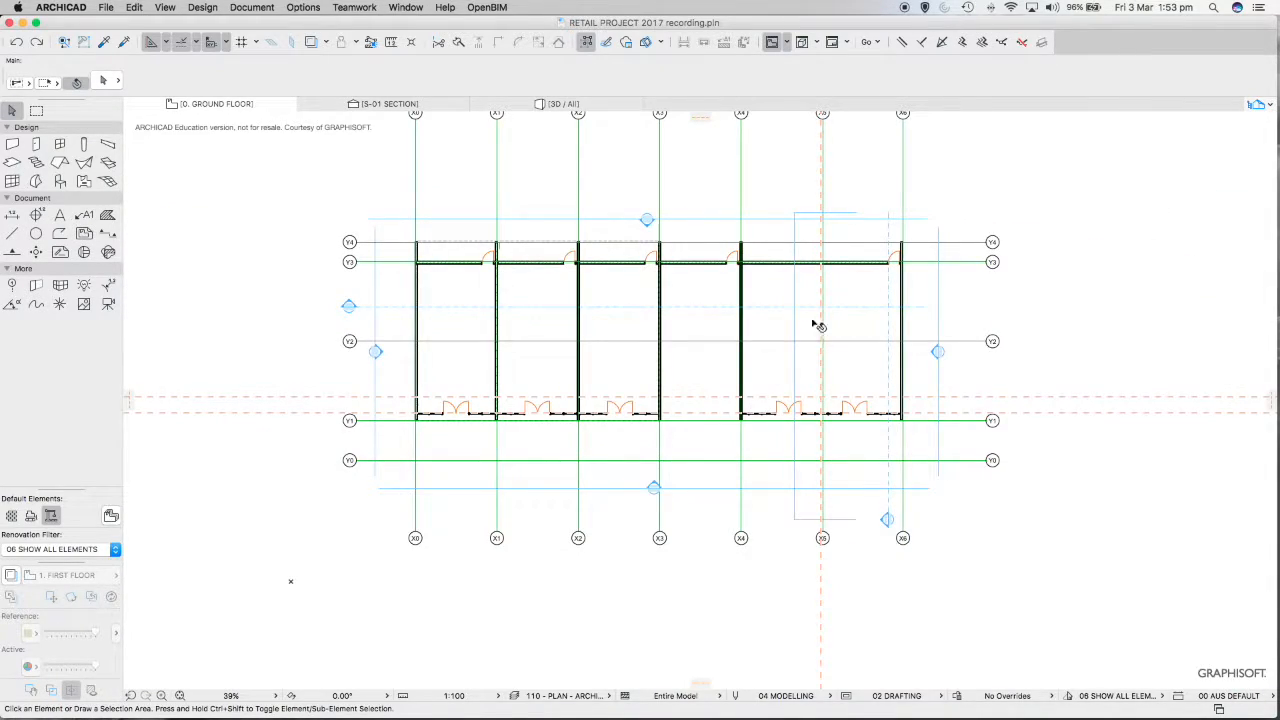
pyautogui.scroll(3, 833, 300)
pyautogui.scroll(2, 833, 305)
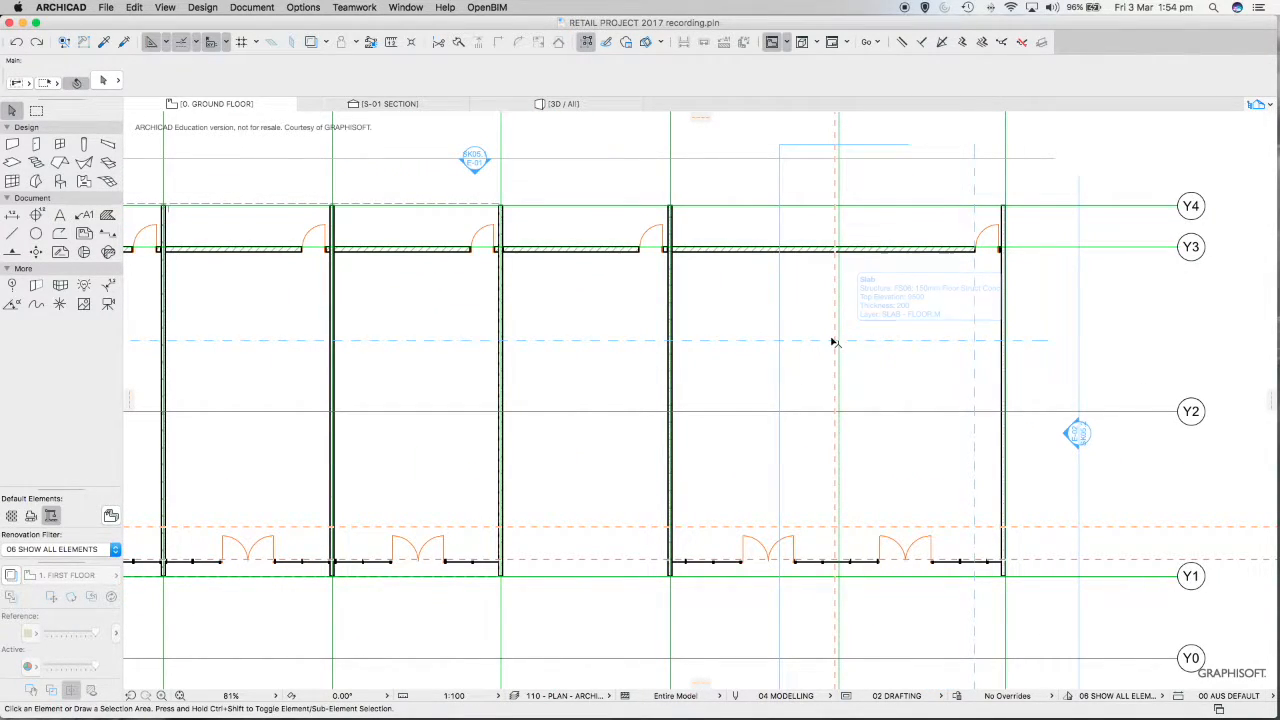
pyautogui.scroll(3, 845, 344)
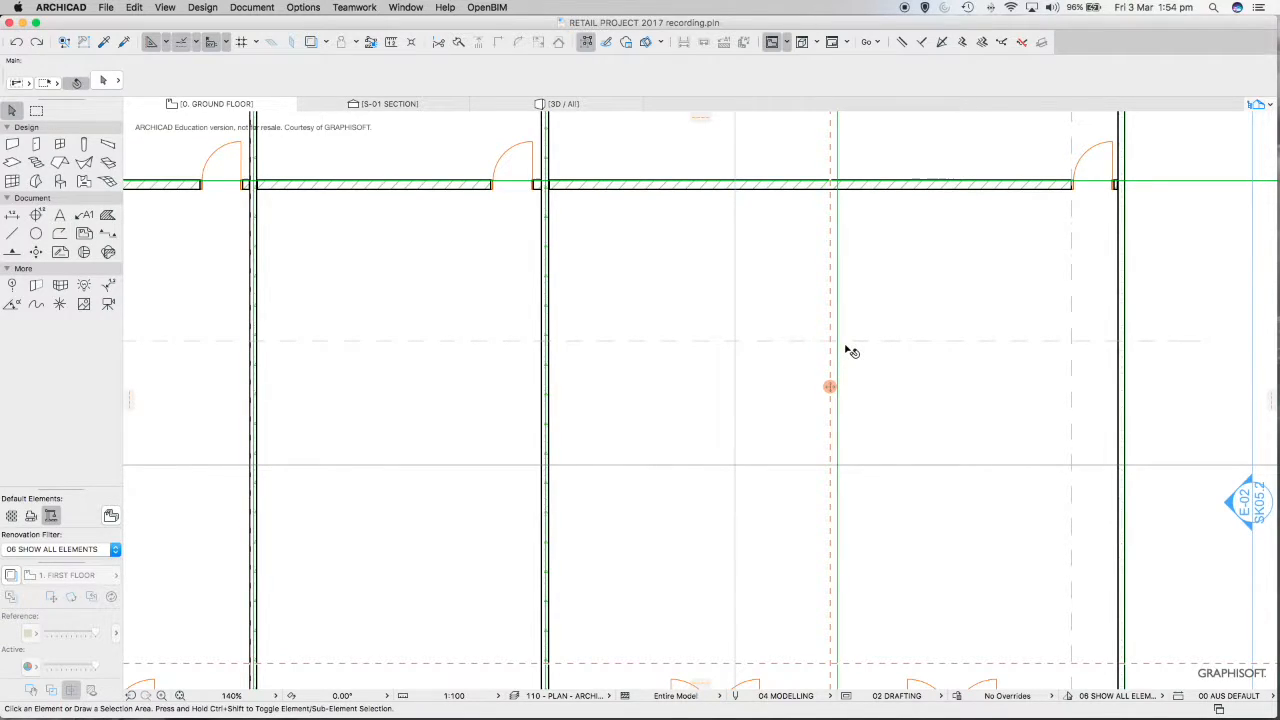
pyautogui.scroll(-3, 846, 349)
pyautogui.scroll(-2, 846, 349)
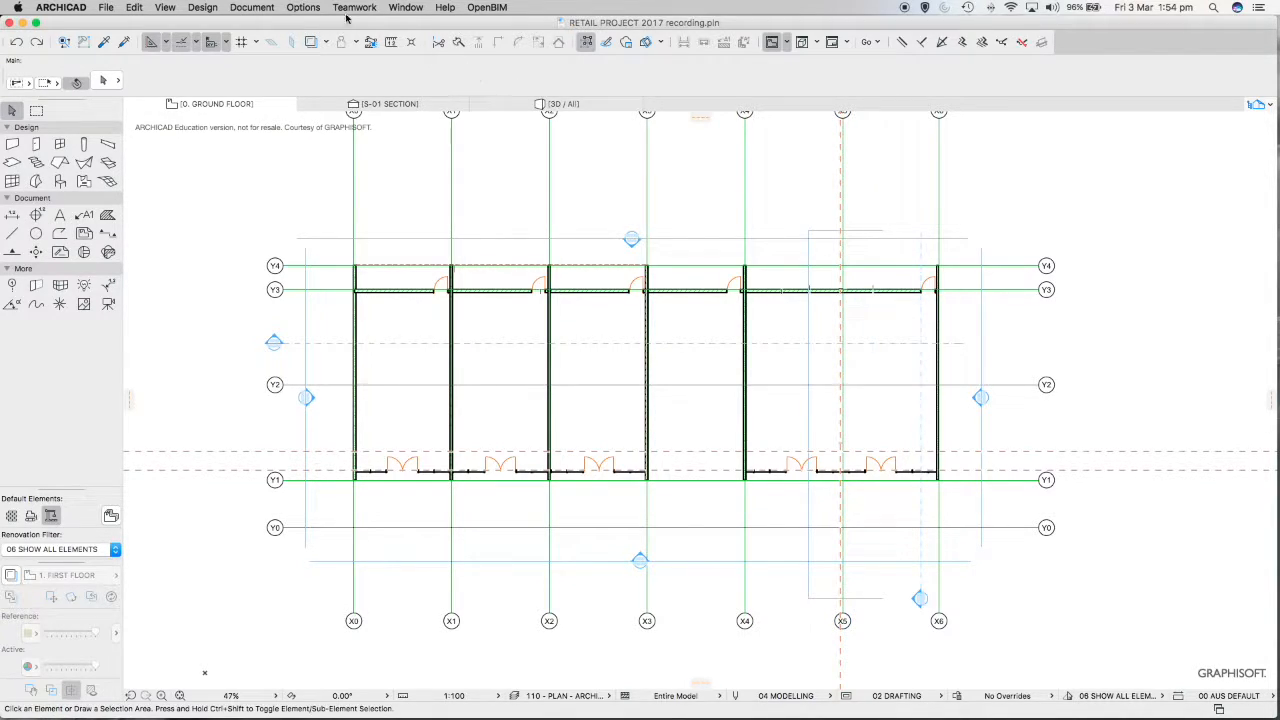
# Open the standard steel profile import and select the Australian Rectangular Hollow profile SHS100X100X8.0.
pyautogui.click(305, 8)
pyautogui.moveTo(420, 51)
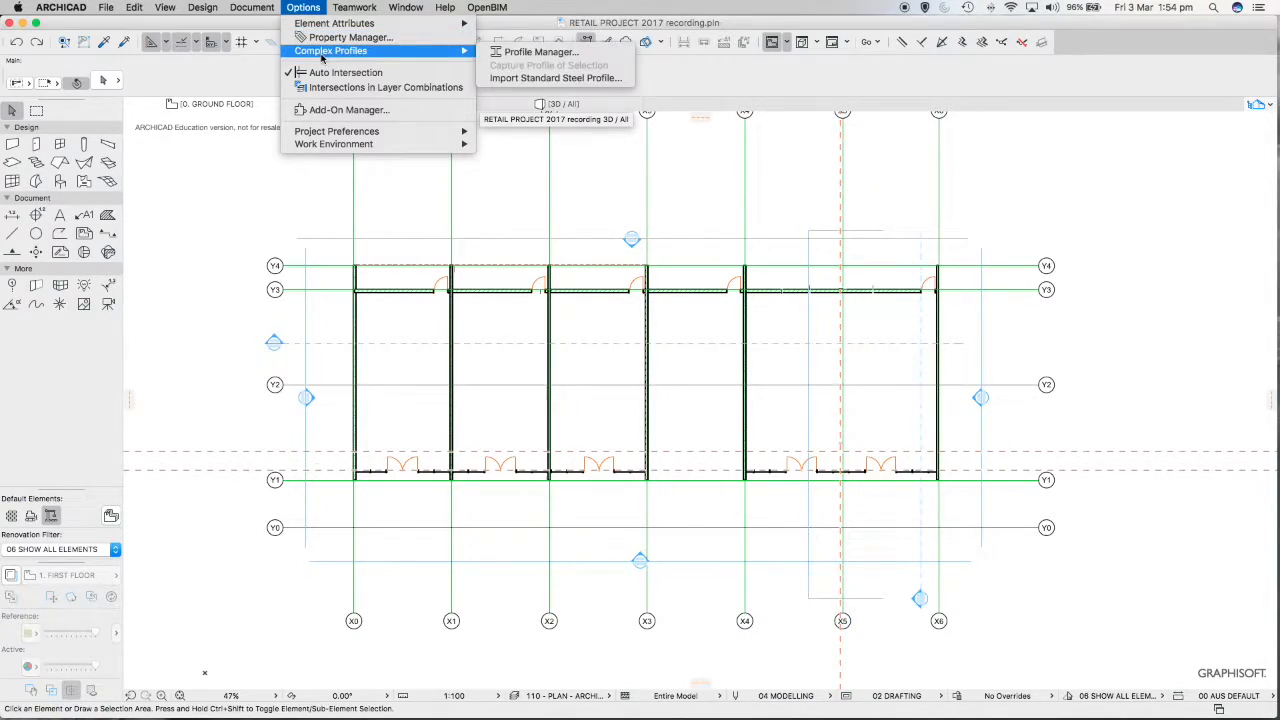
pyautogui.click(549, 78)
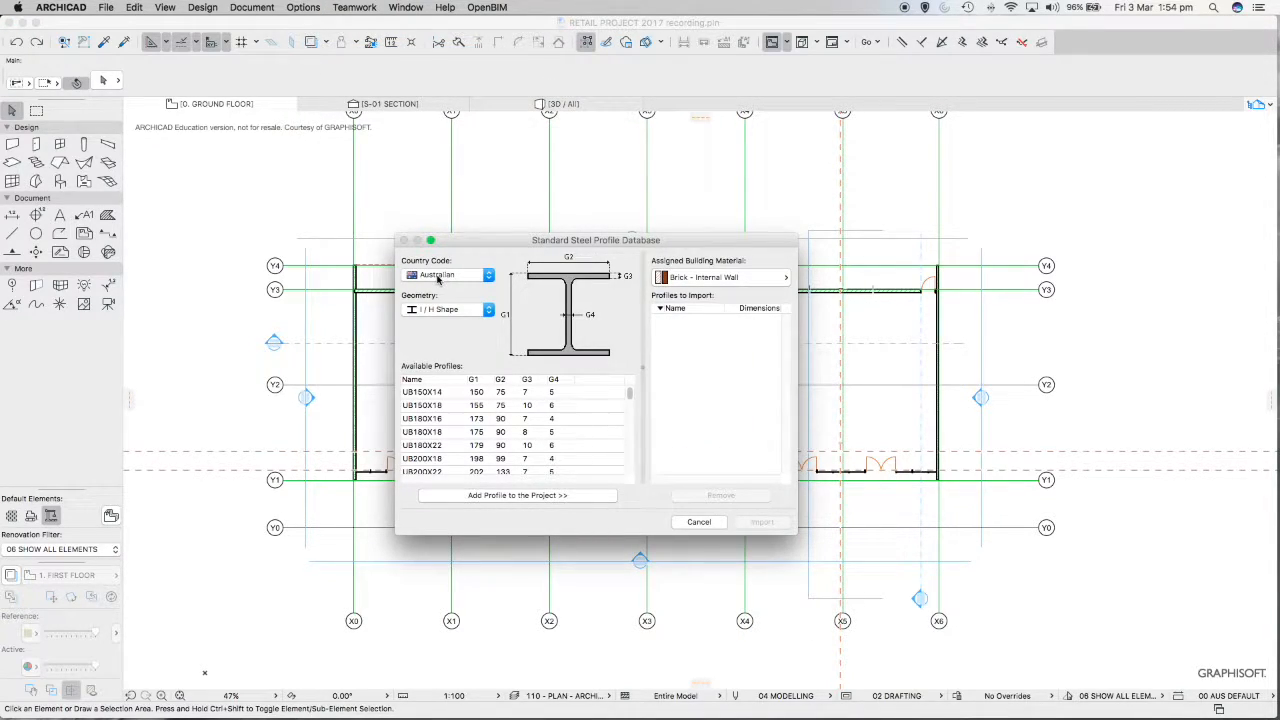
pyautogui.click(440, 309)
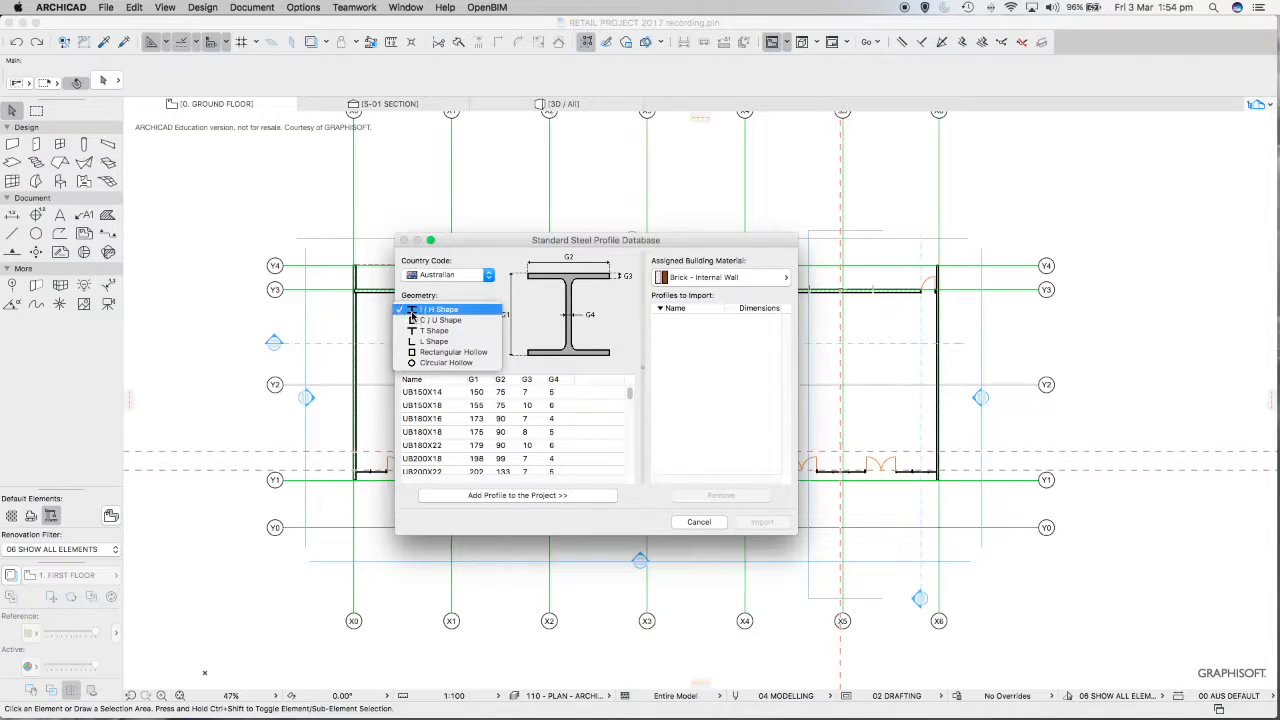
pyautogui.click(440, 353)
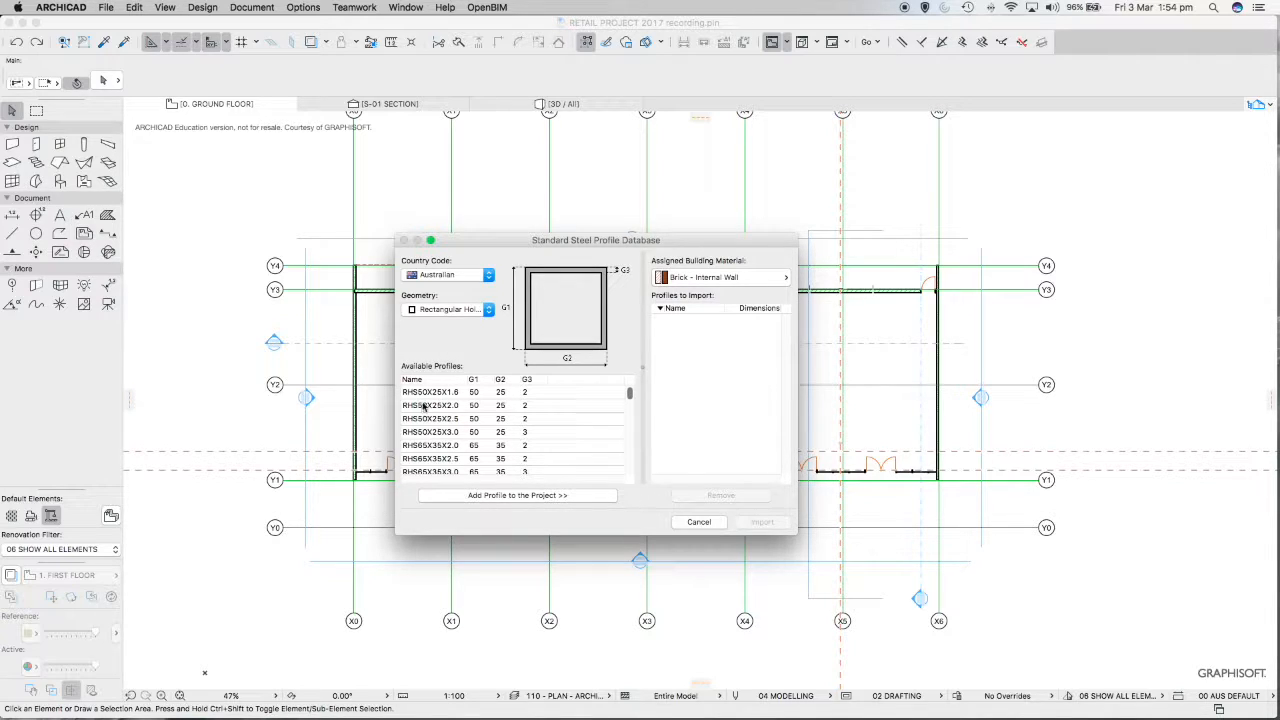
pyautogui.moveTo(629, 395); pyautogui.dragTo(639, 455)
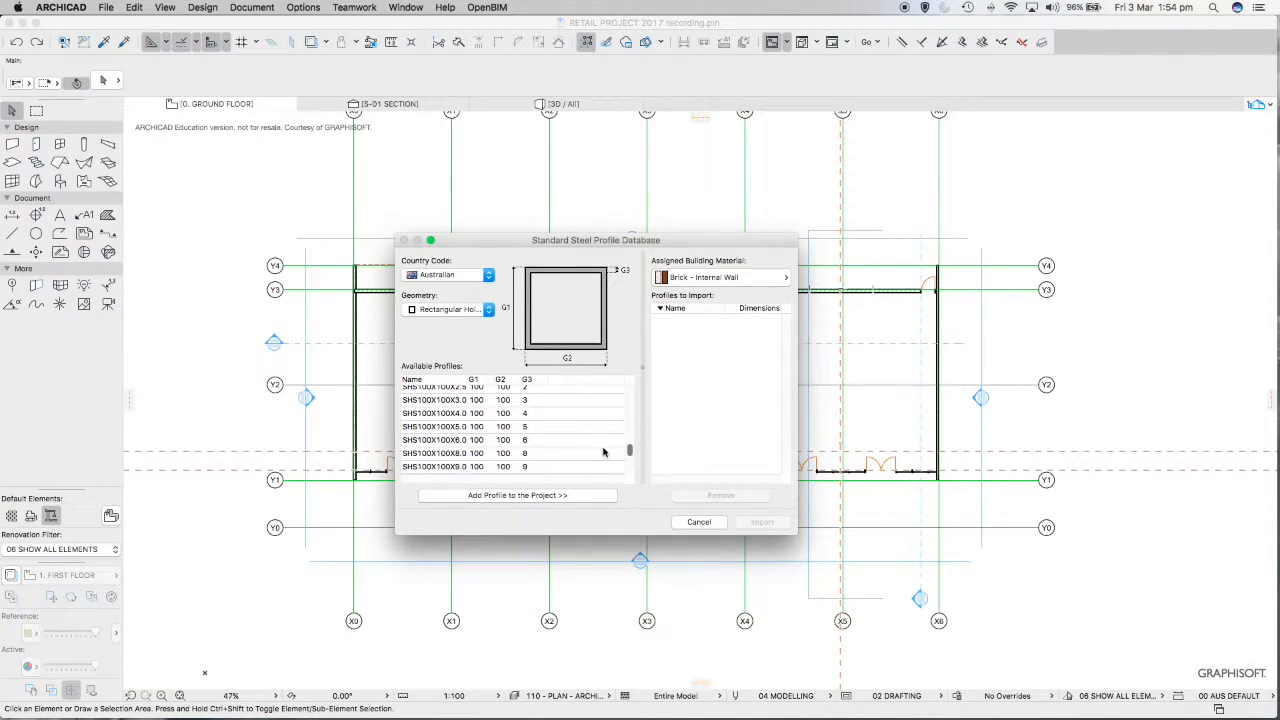
pyautogui.click(438, 456)
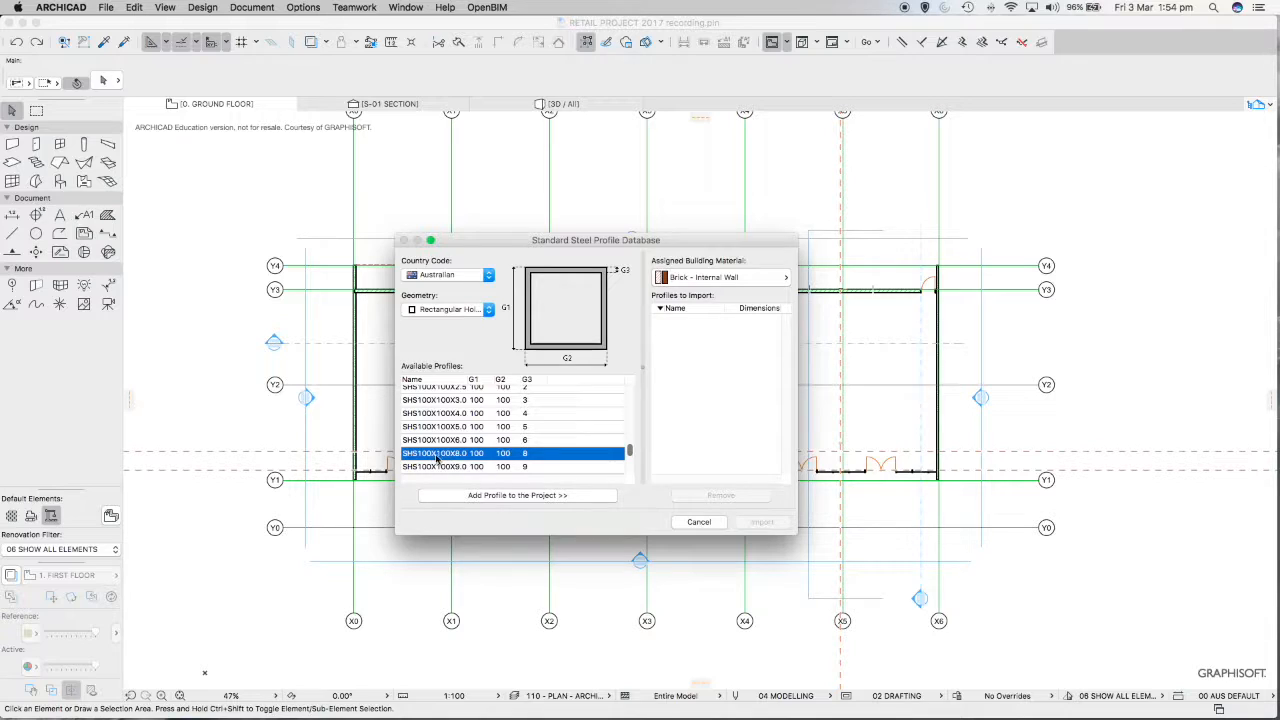
# Assign the Steel Structural building material to the SHS100X100X8.0 profile and import it into the project.
pyautogui.click(714, 281)
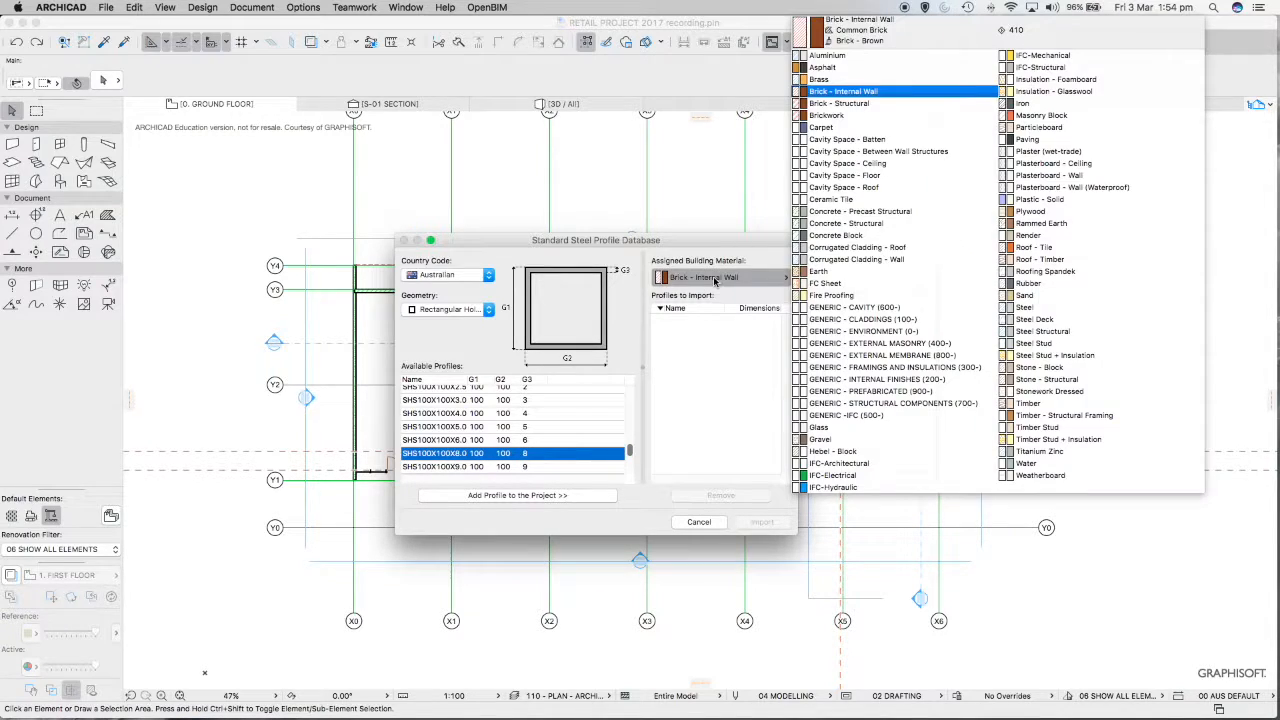
pyautogui.click(1076, 334)
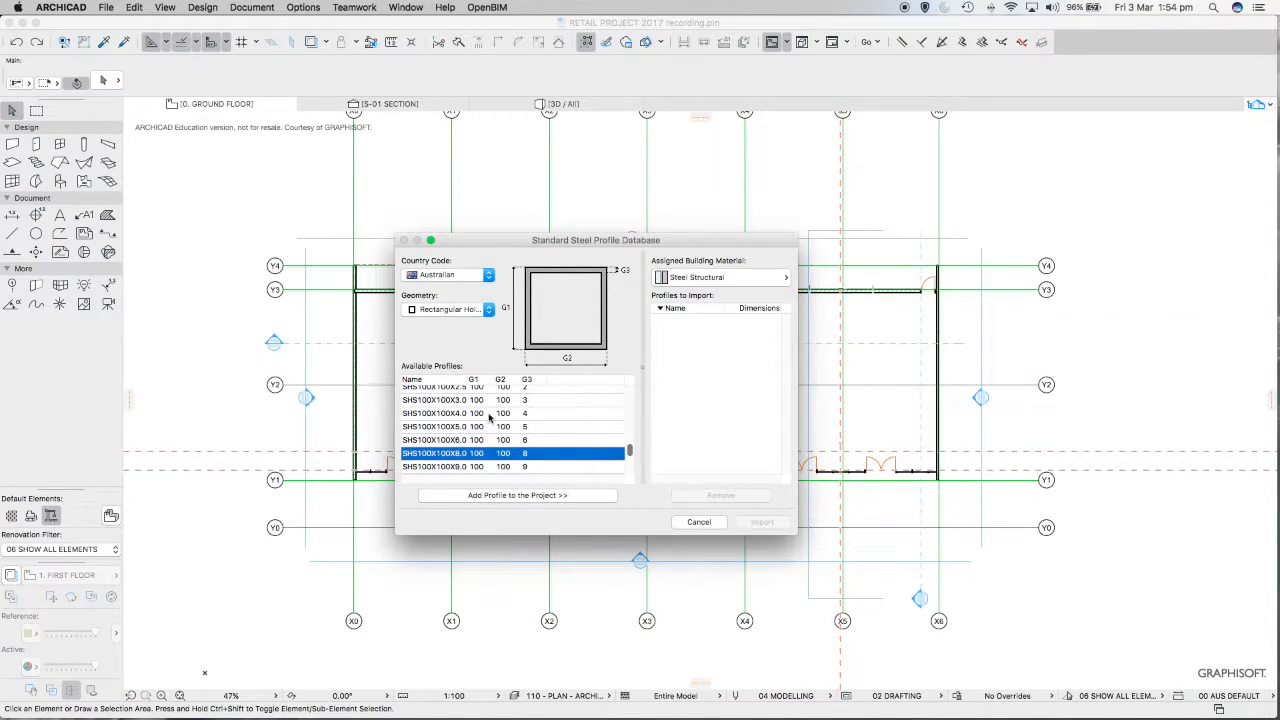
pyautogui.click(492, 497)
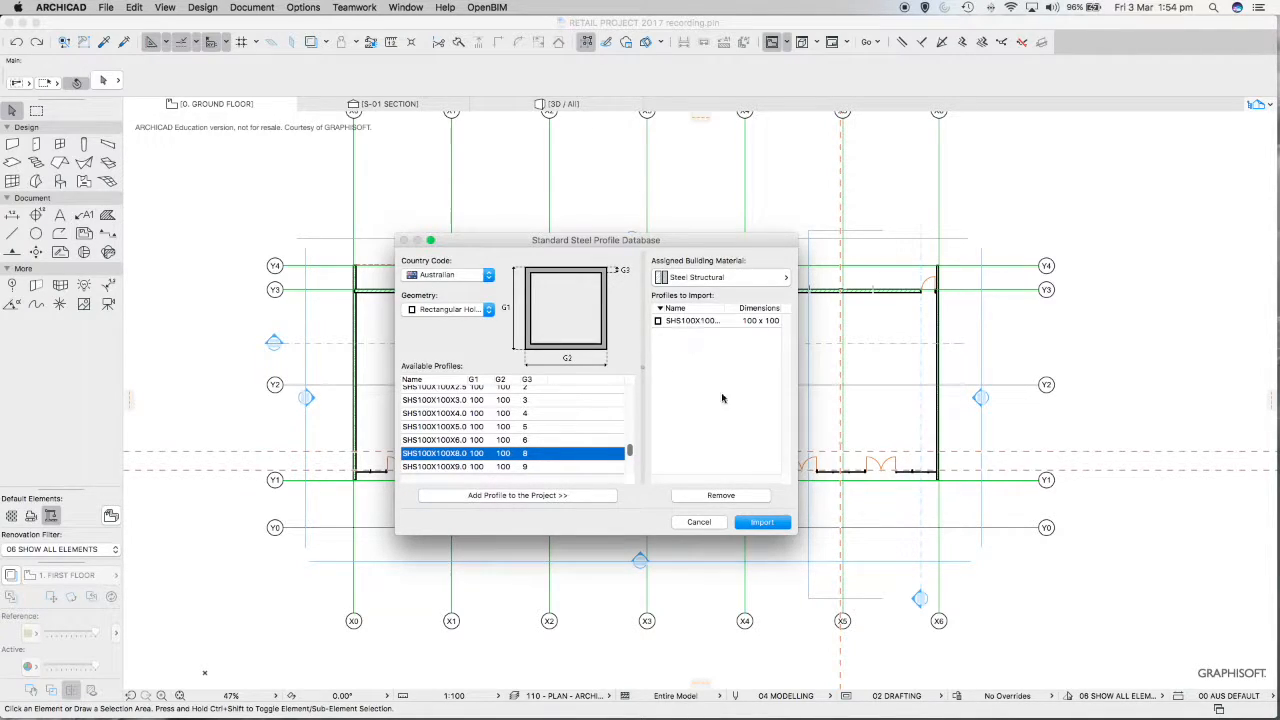
pyautogui.click(758, 524)
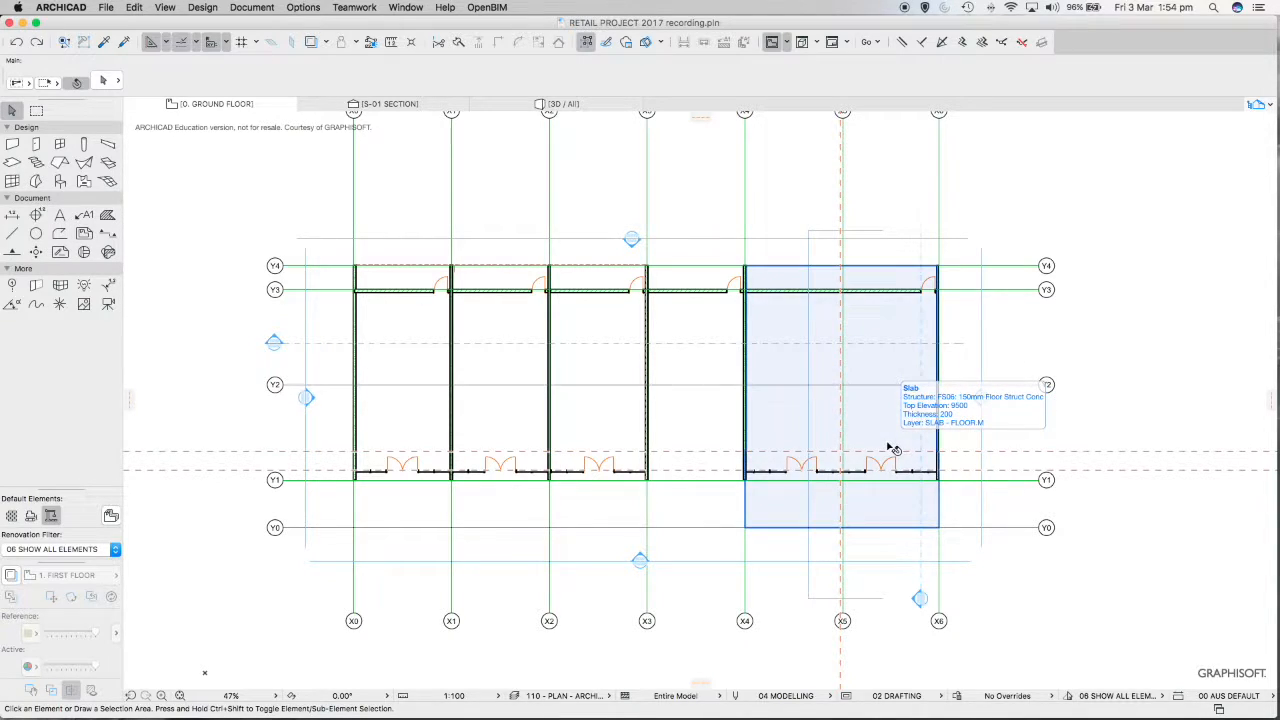
# Show the first floor framing as a trace reference beneath the ground floor plan.
pyautogui.moveTo(860, 279); pyautogui.dragTo(808, 295, button='middle')
pyautogui.click(76, 85)
pyautogui.click(78, 85)
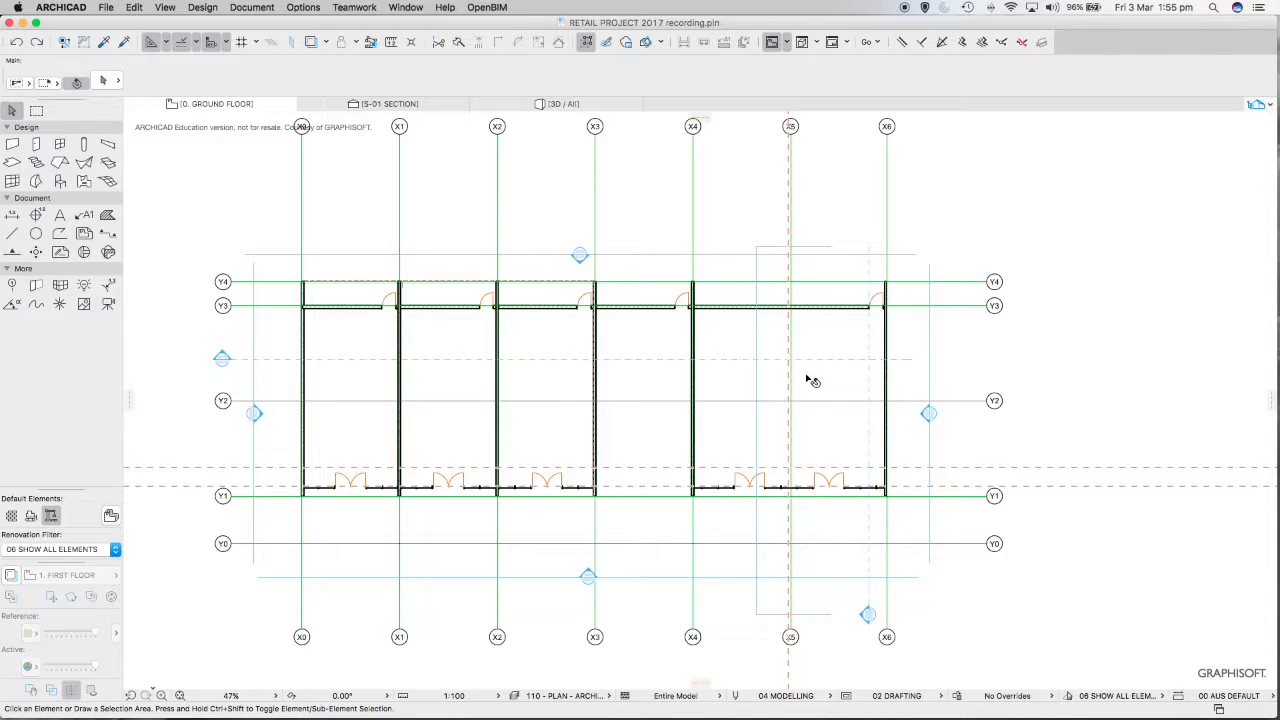
pyautogui.click(313, 43)
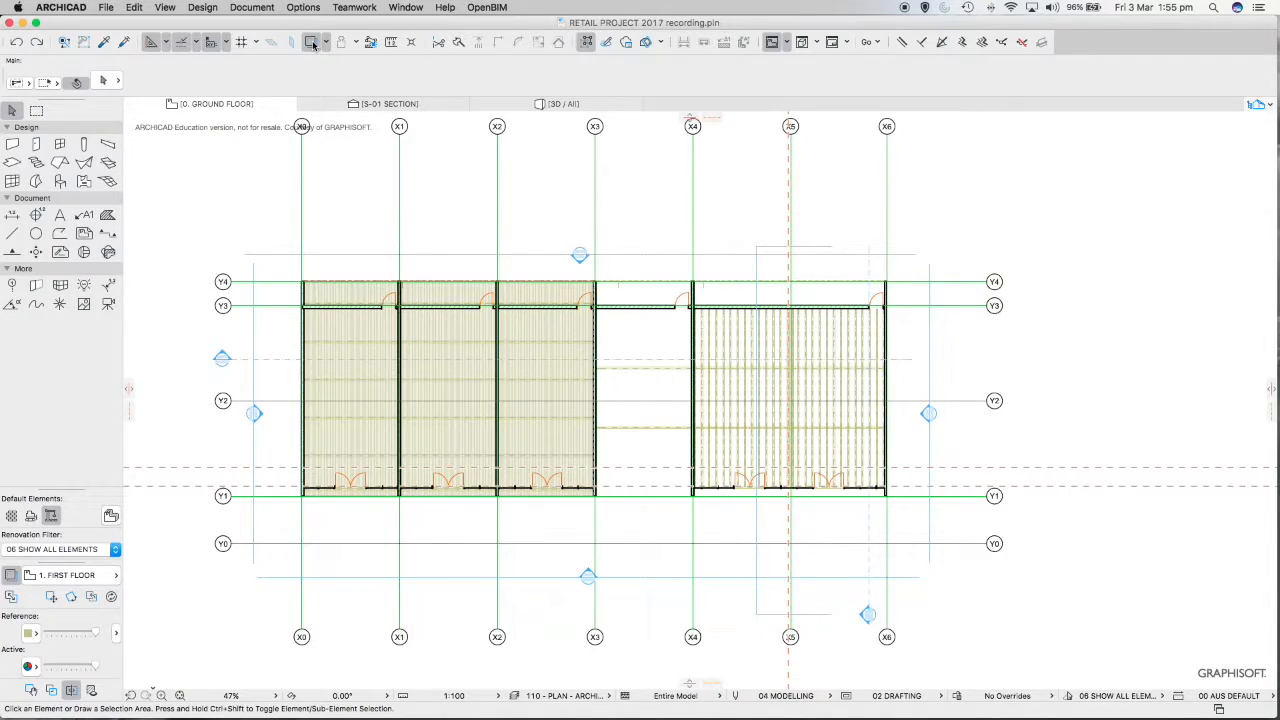
# Choose 1. FIRST FLOOR as the trace reference for the ground floor plan.
pyautogui.click(327, 44)
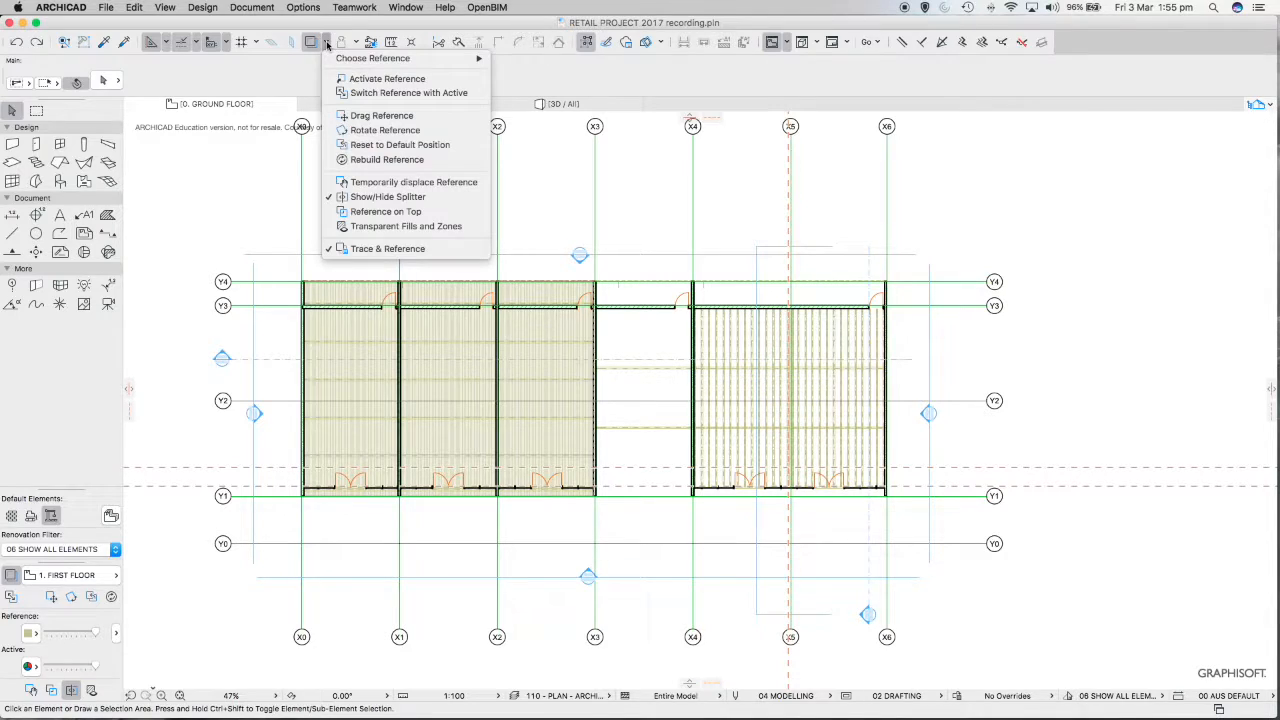
pyautogui.moveTo(355, 62)
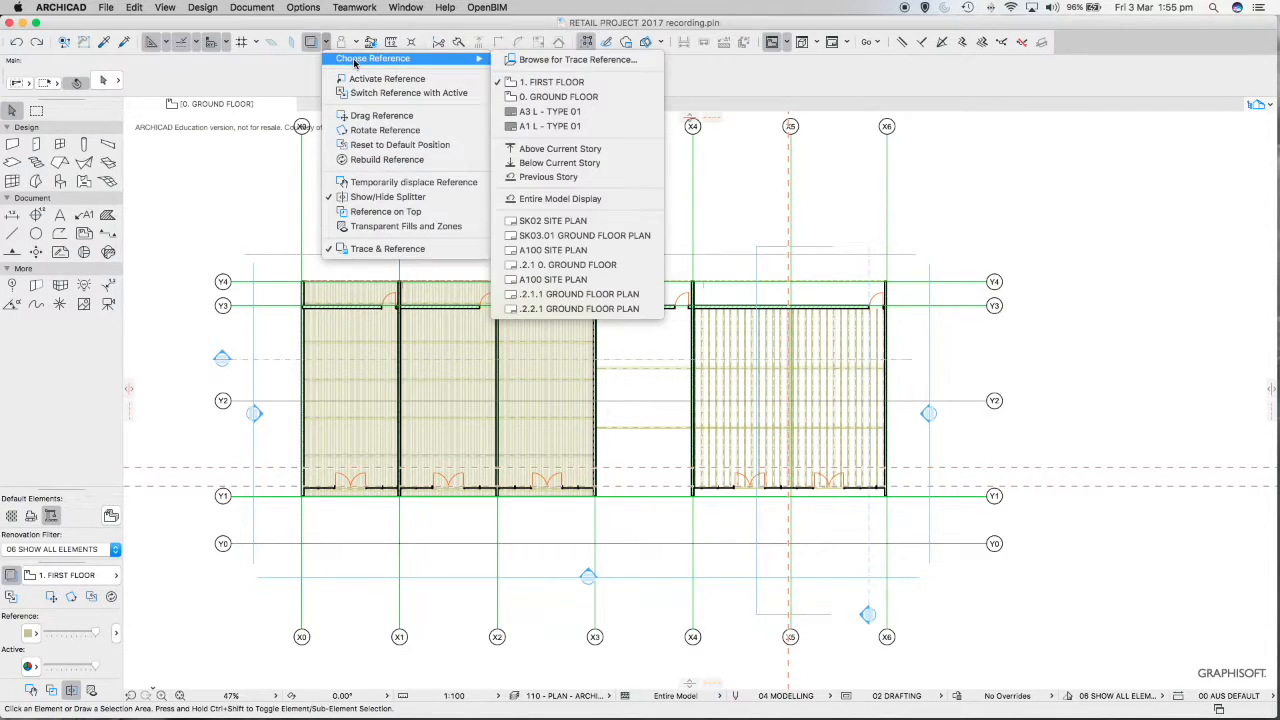
pyautogui.click(556, 84)
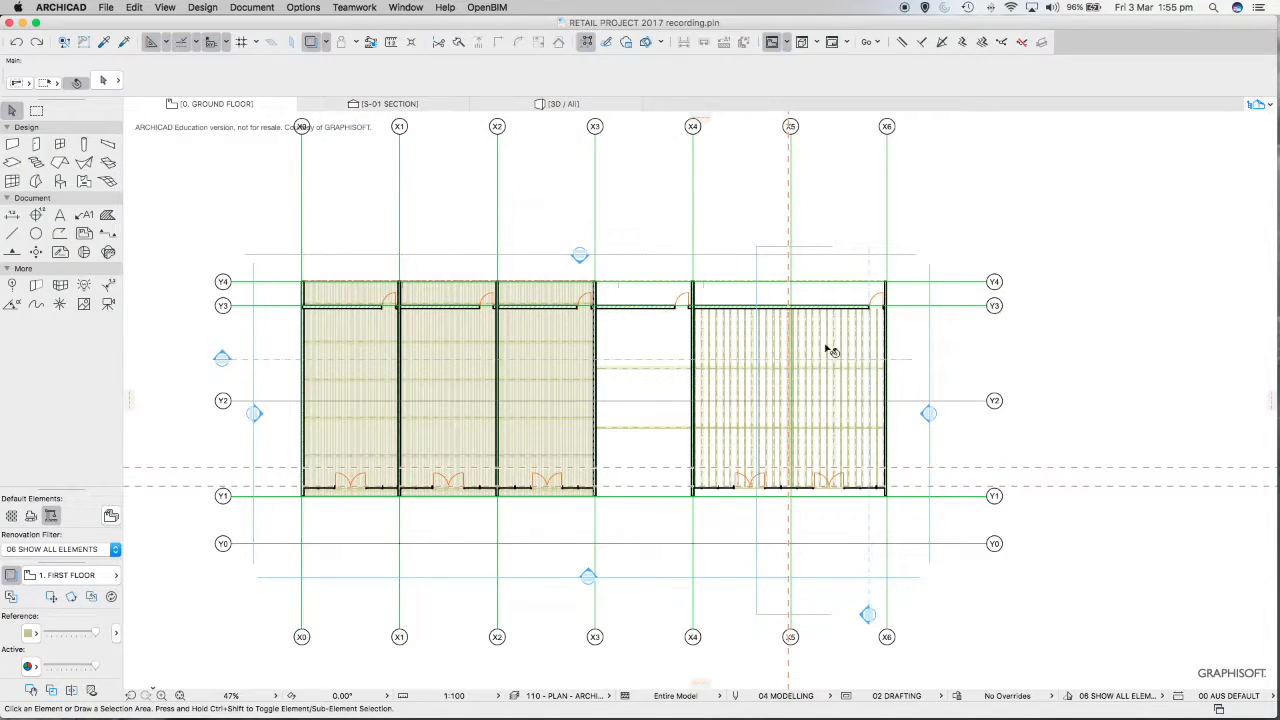
# Set up the Column tool with the COLUMN - INTERIOR.M layer and the SHS100X100X8.0 profile.
pyautogui.scroll(5, 780, 366)
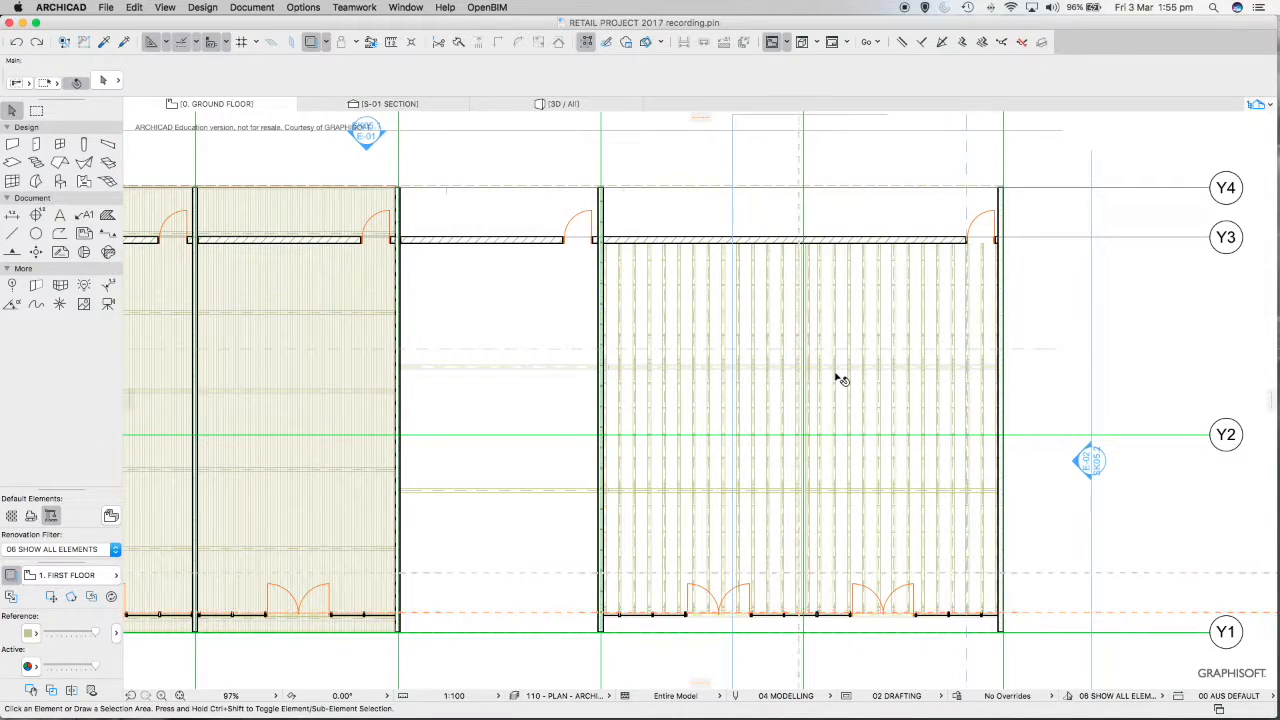
pyautogui.scroll(6, 838, 378)
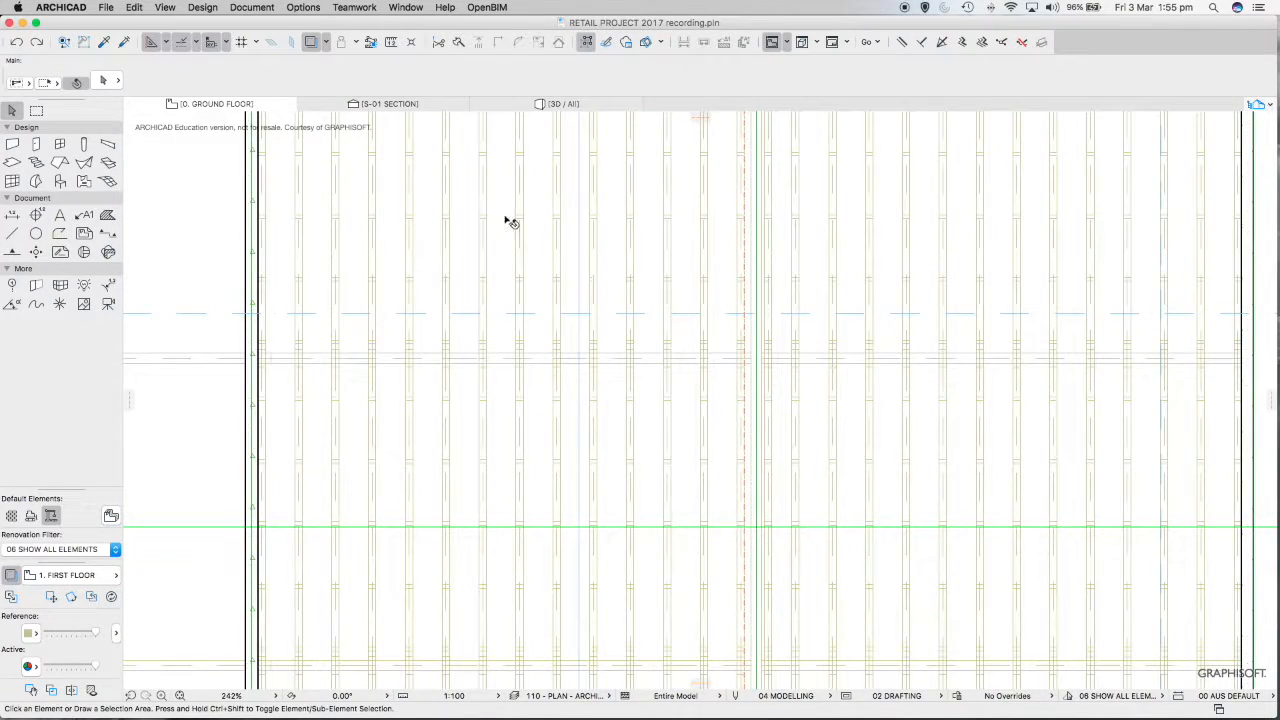
pyautogui.click(84, 144)
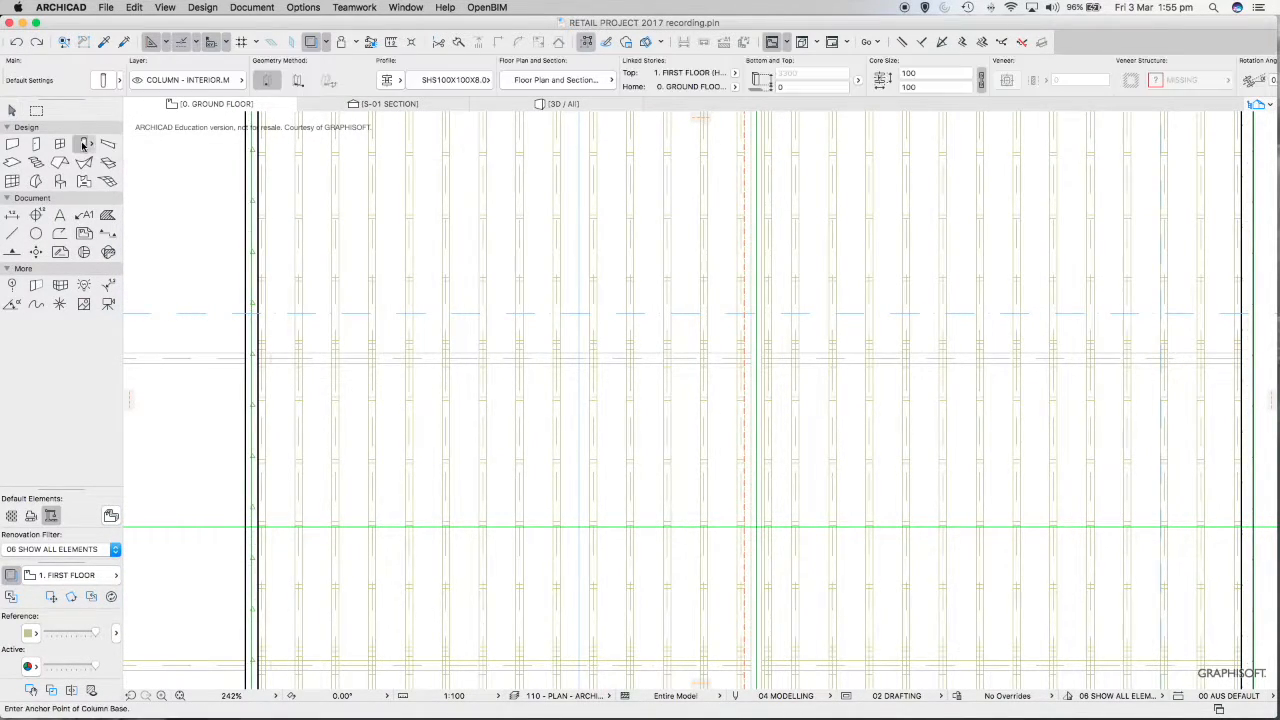
pyautogui.click(172, 80)
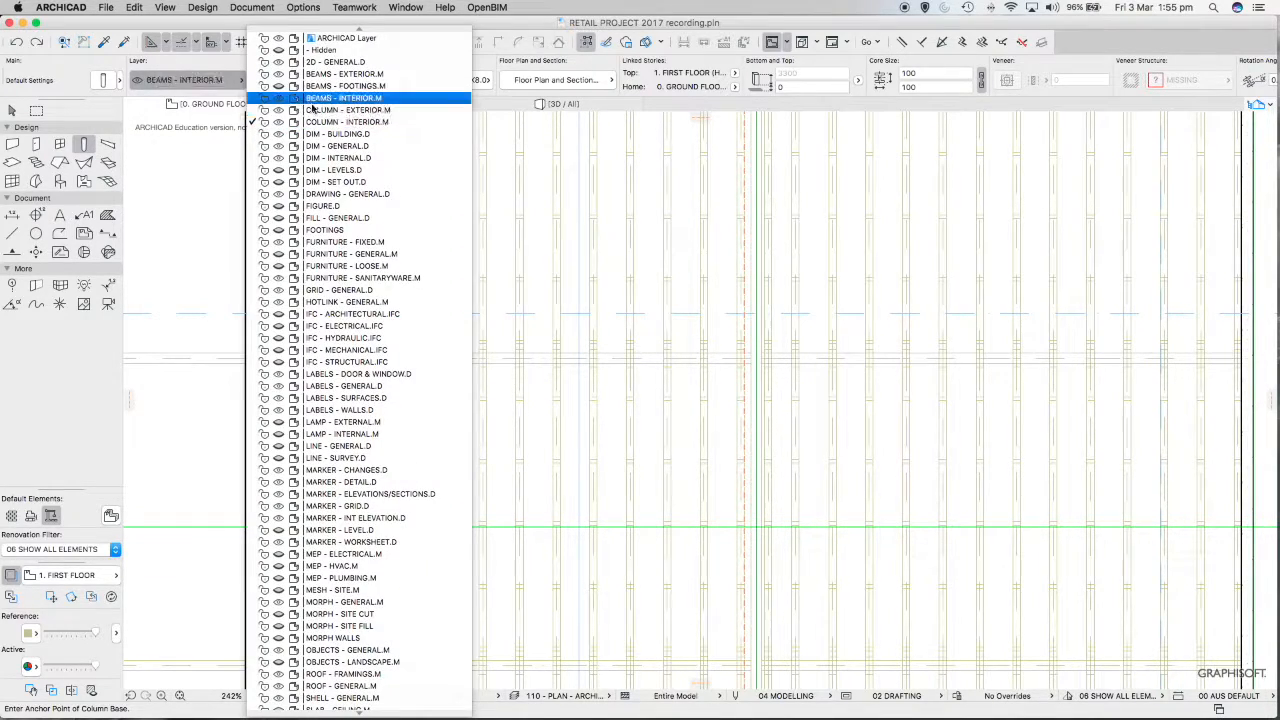
pyautogui.click(343, 122)
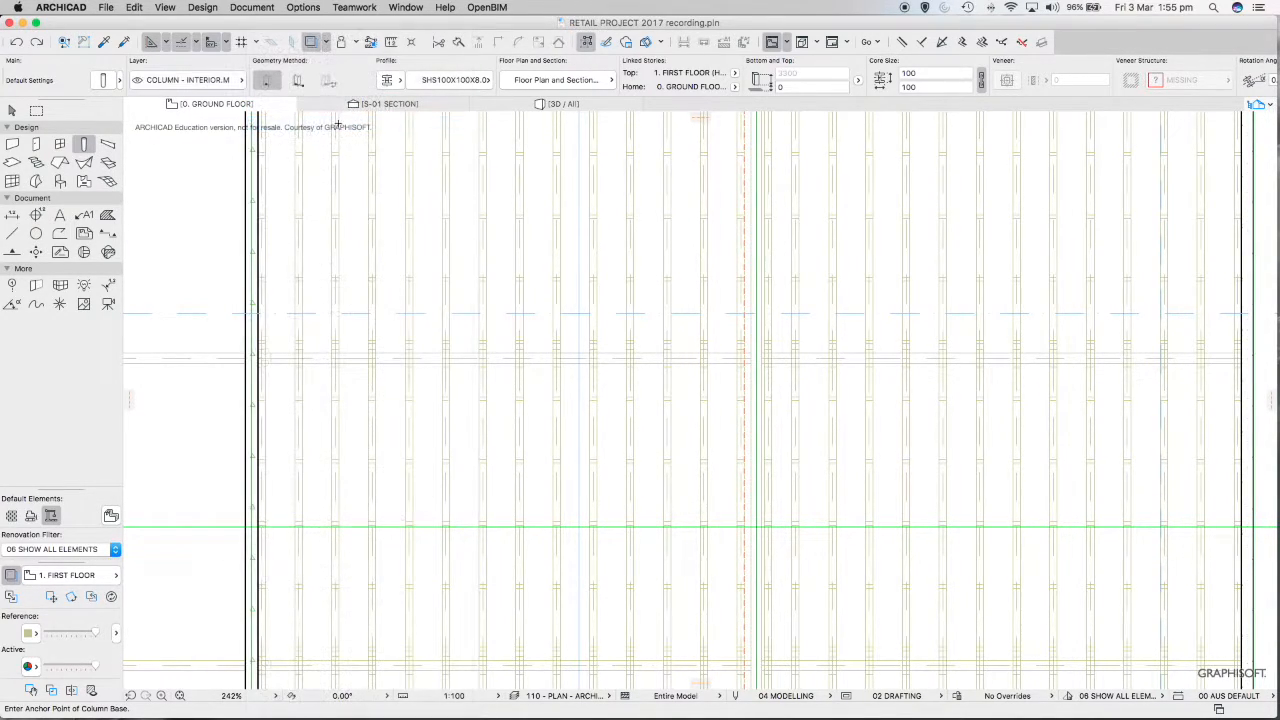
pyautogui.click(268, 86)
pyautogui.click(438, 81)
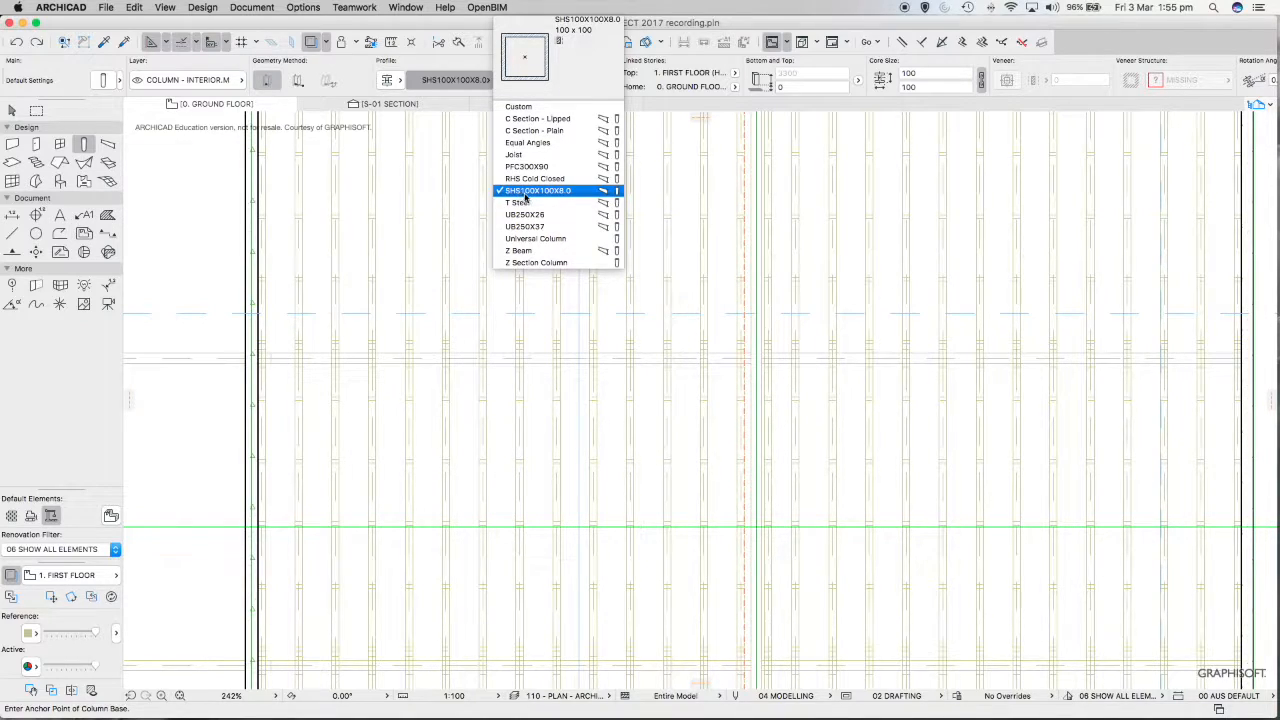
pyautogui.click(559, 193)
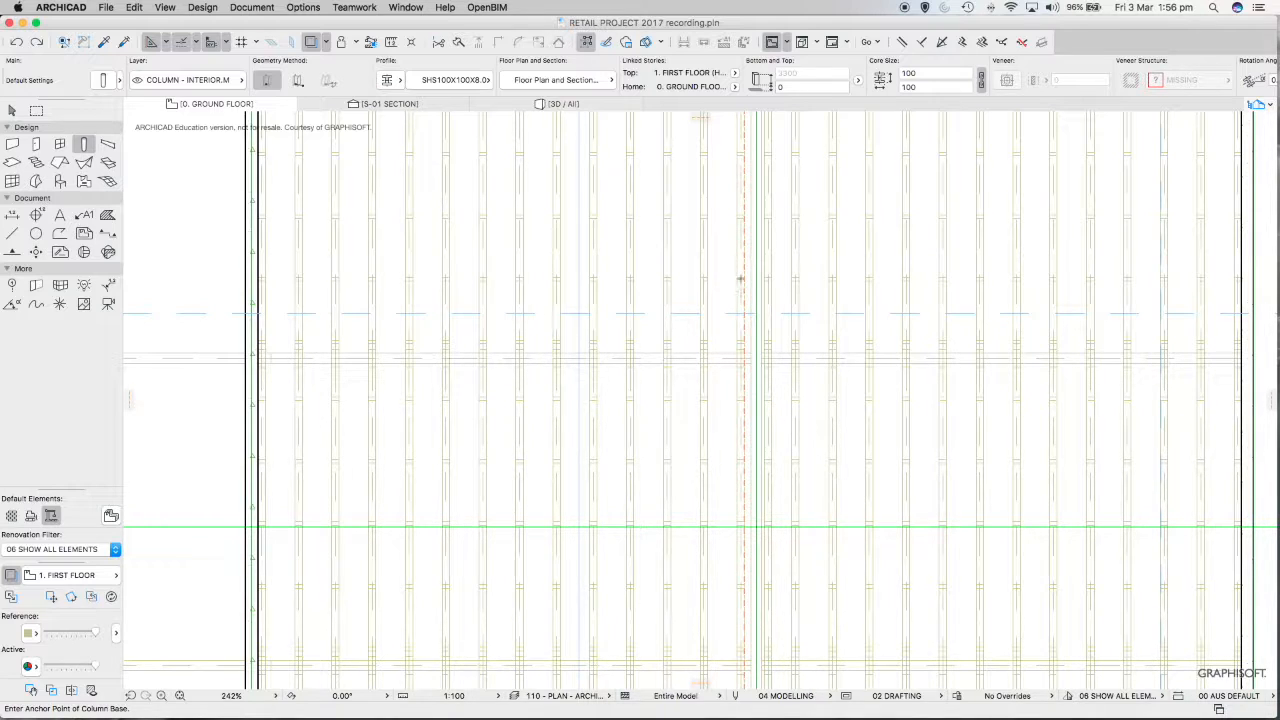
# Place an SHS column where the rear cross beam of the double bay meets grid line X5.
pyautogui.scroll(-5, 757, 356)
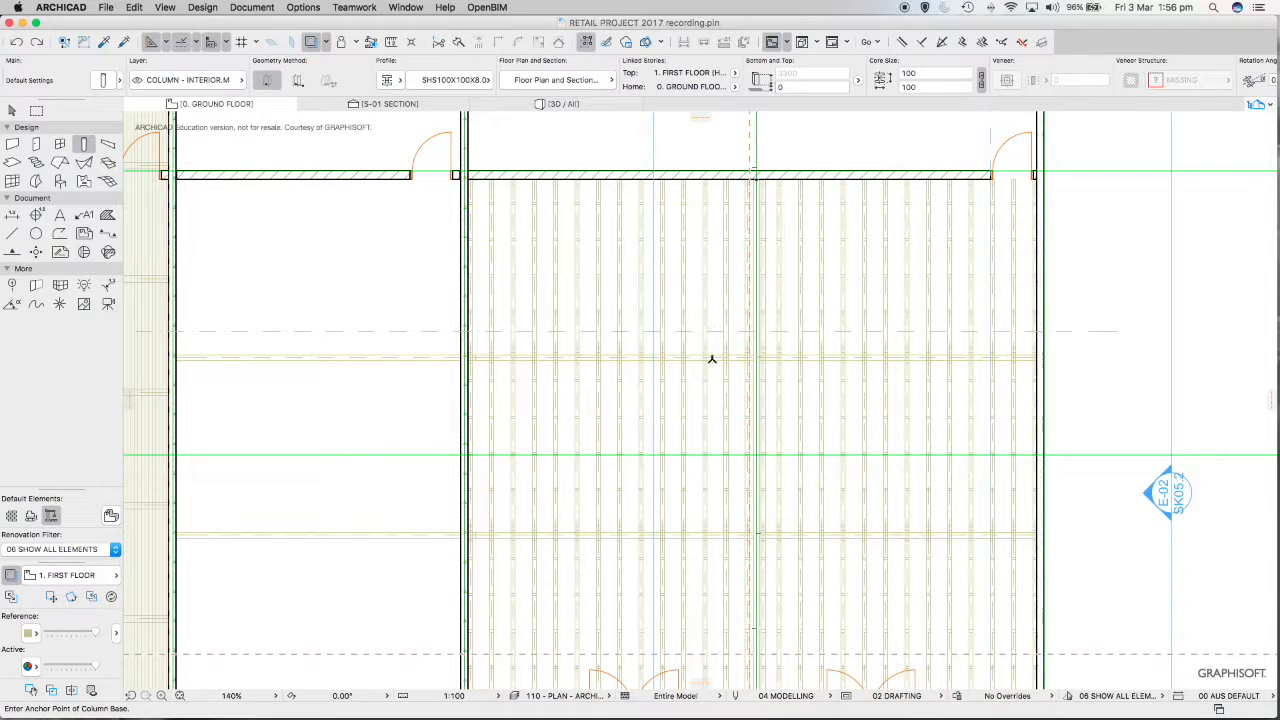
pyautogui.scroll(15, 766, 352)
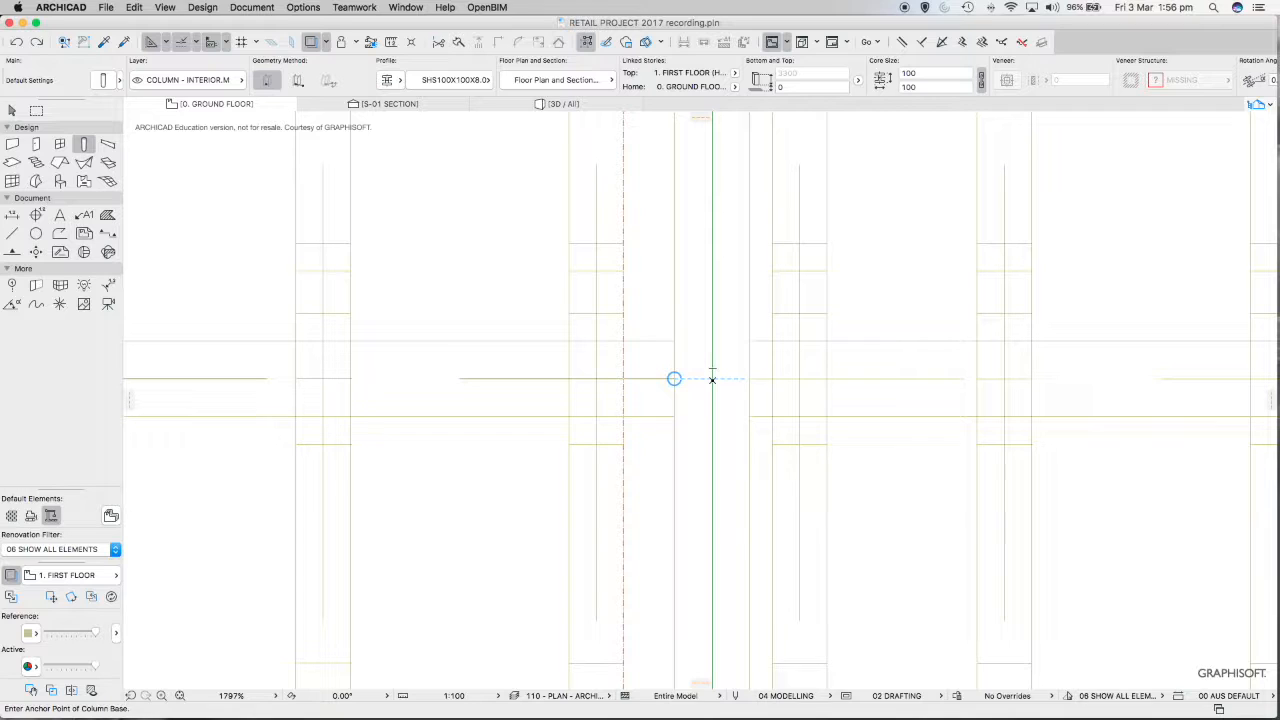
pyautogui.click(712, 379)
# Place a second SHS column where the front cross beam of the double bay meets grid line X5.
pyautogui.scroll(-4, 714, 384)
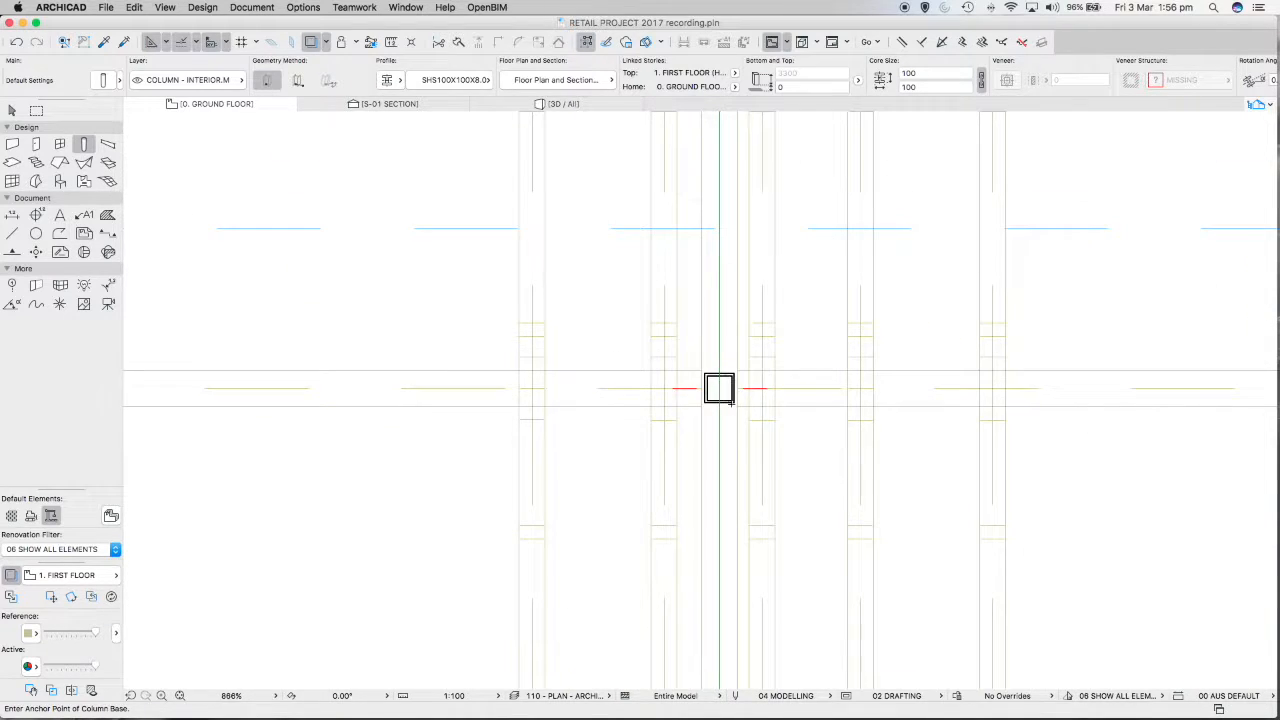
pyautogui.scroll(-6, 731, 442)
pyautogui.moveTo(734, 475); pyautogui.dragTo(732, 180, button='middle')
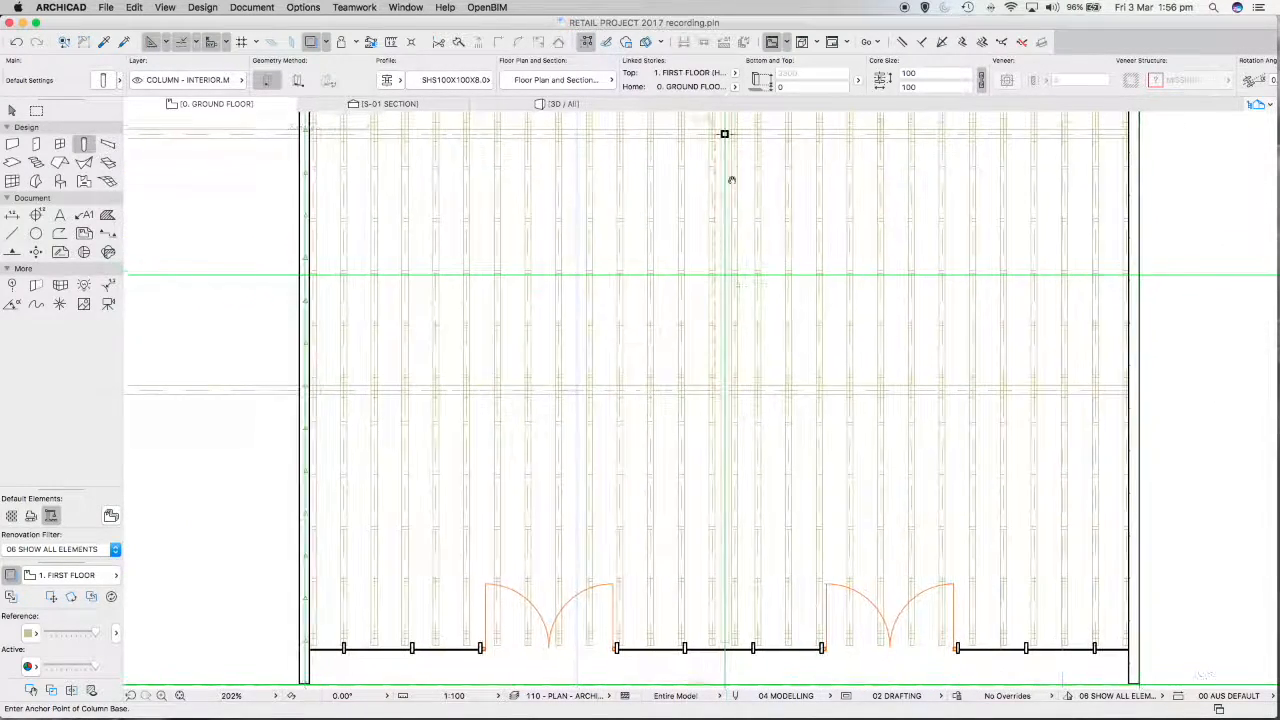
pyautogui.scroll(10, 714, 400)
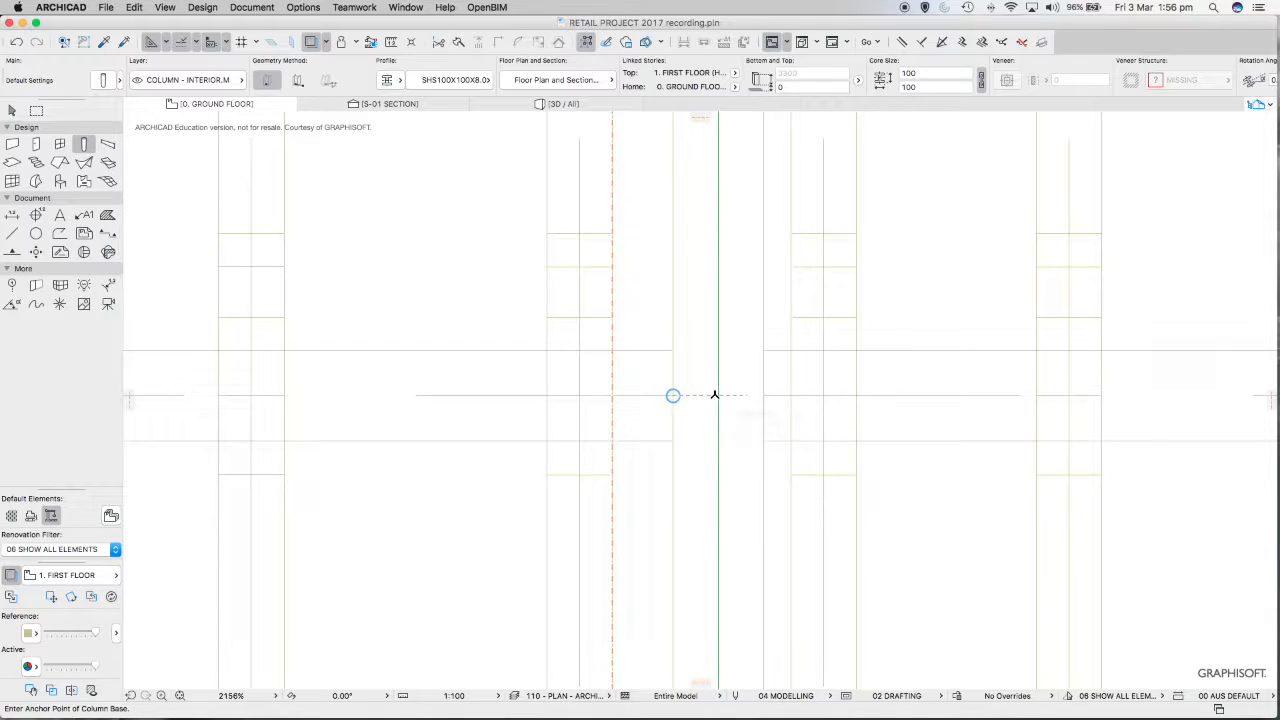
pyautogui.click(718, 395)
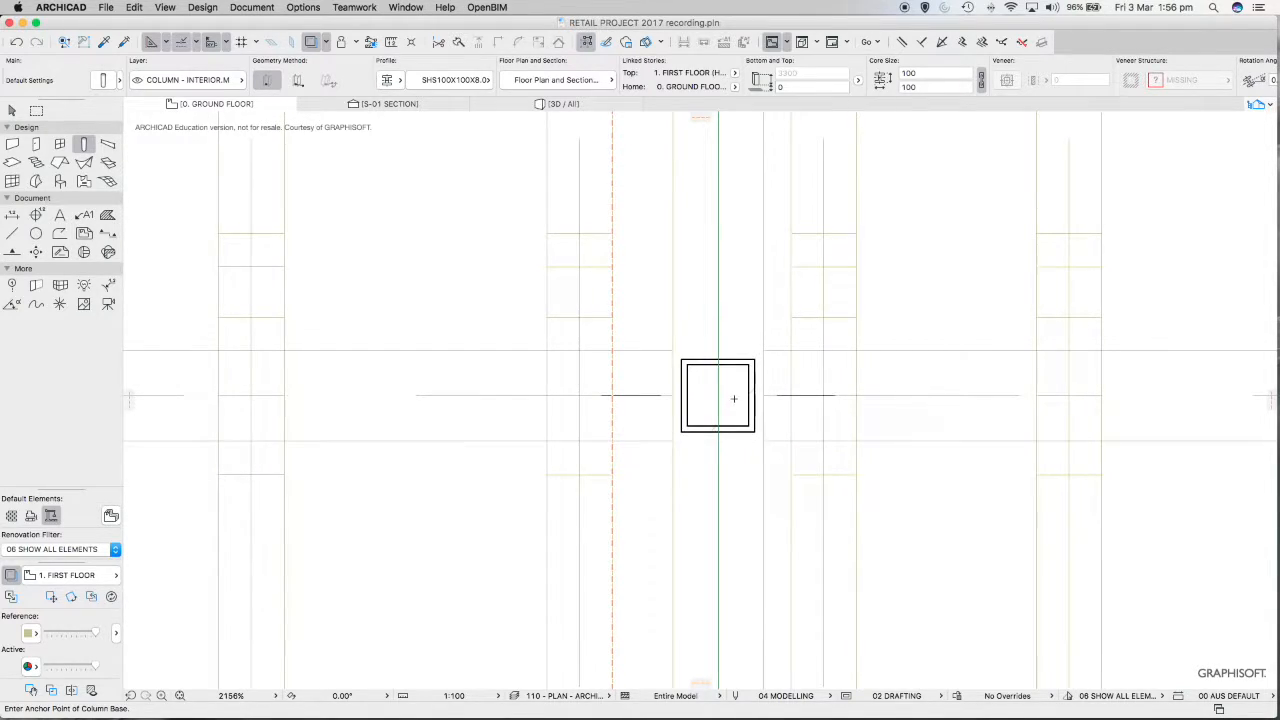
# Place a third SHS column on grid line X5 near the beam's front end, just inside the shopfront.
pyautogui.scroll(-10, 718, 395)
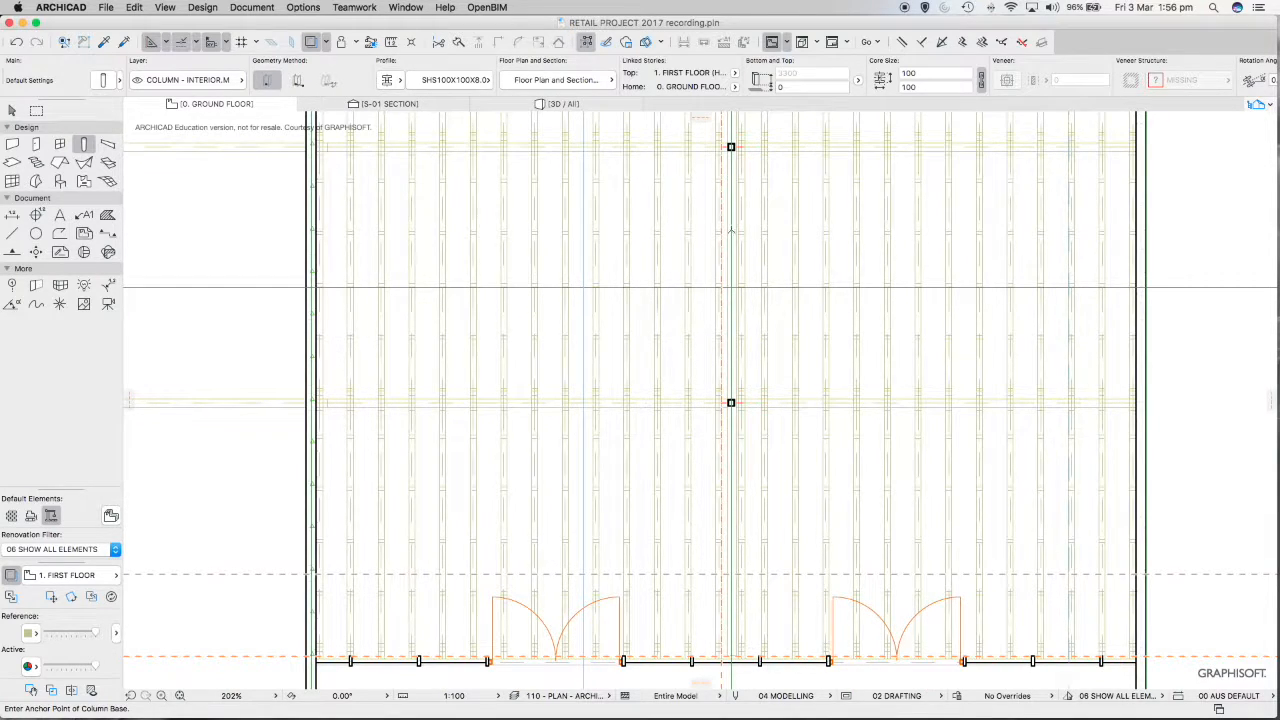
pyautogui.scroll(5, 740, 480)
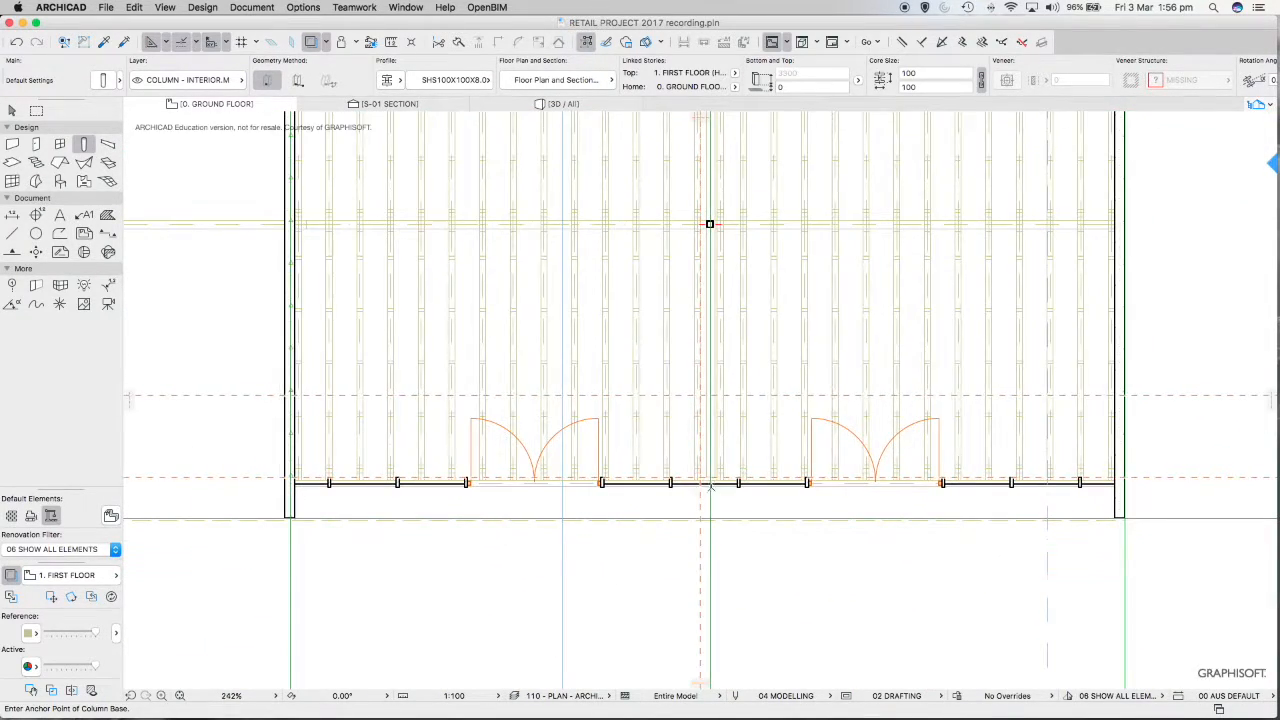
pyautogui.scroll(3, 711, 460)
pyautogui.click(707, 430)
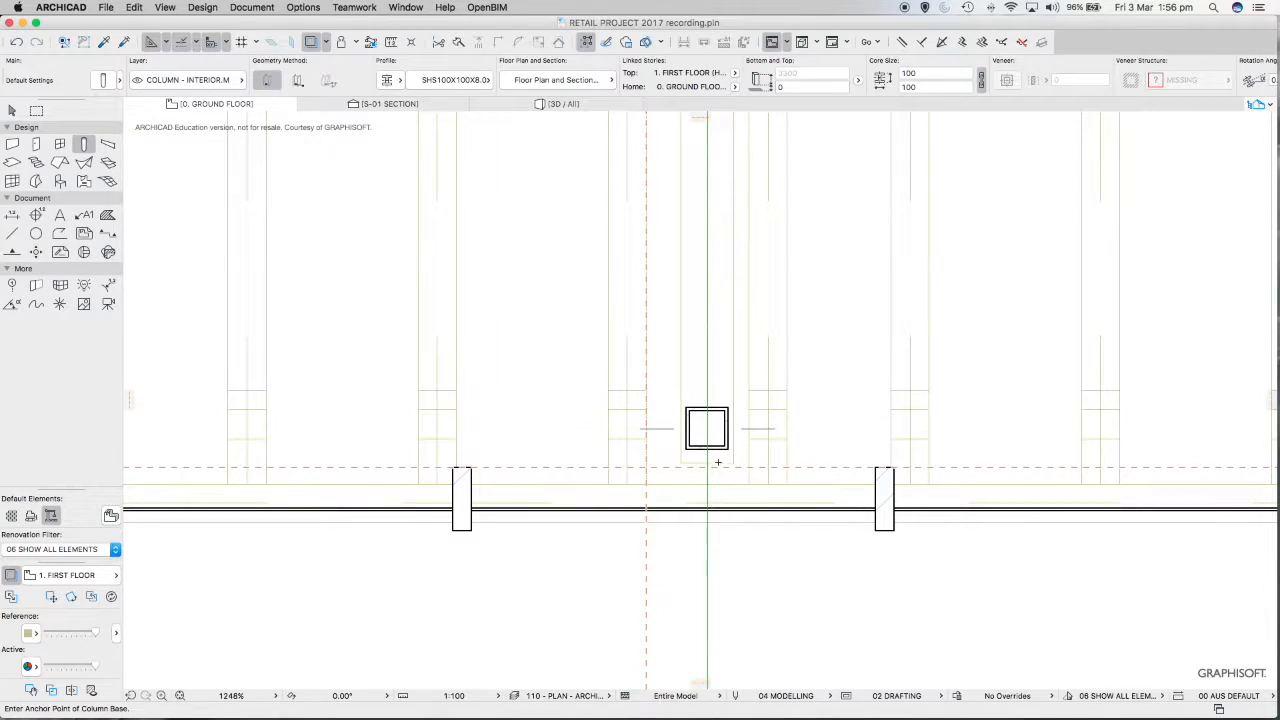
pyautogui.click(682, 467)
pyautogui.press('Escape')
# Position a horizontal guide line between the front column and the front end of the X5 beam.
pyautogui.scroll(1, 690, 470)
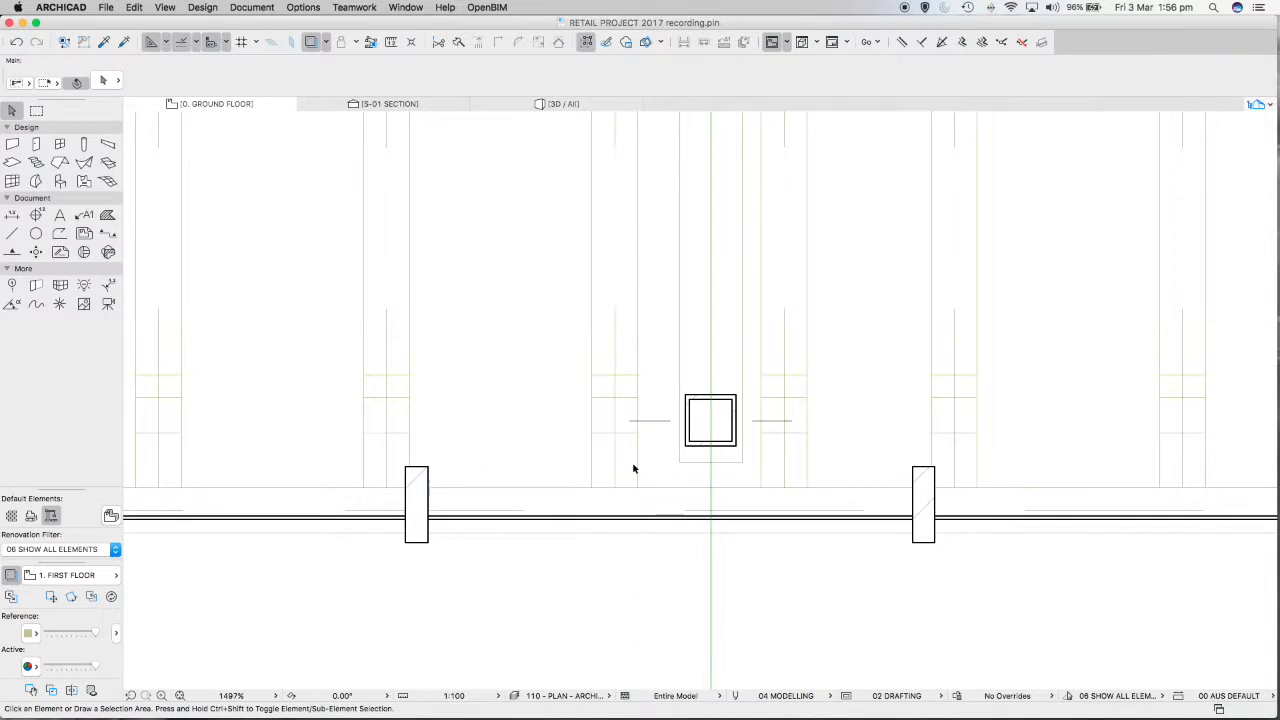
pyautogui.scroll(-1, 634, 467)
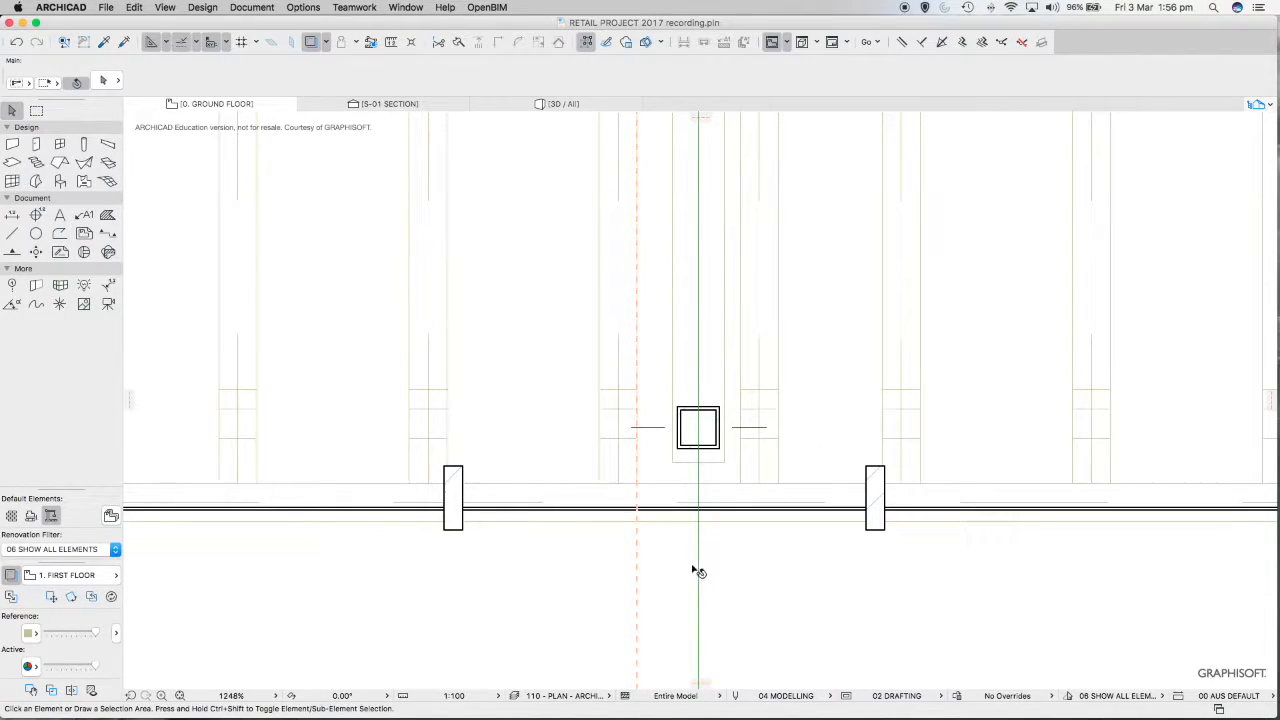
pyautogui.moveTo(706, 680); pyautogui.dragTo(847, 456)
pyautogui.scroll(5, 847, 456)
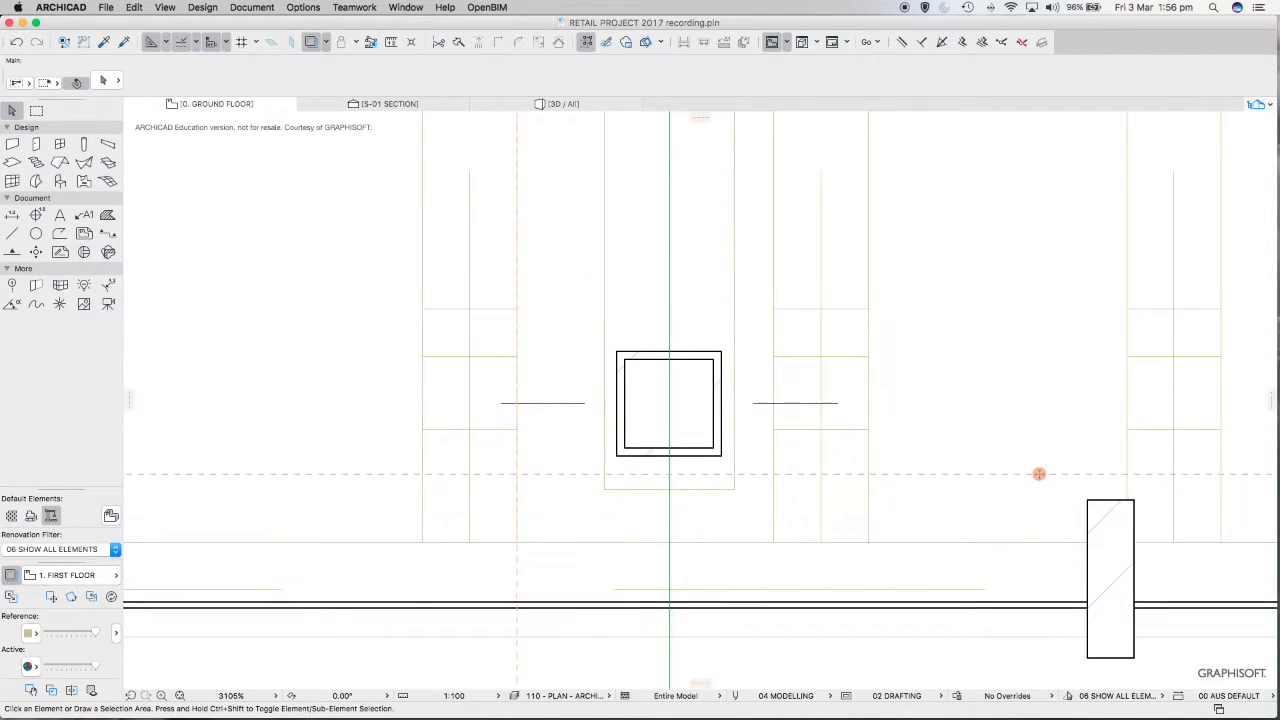
pyautogui.scroll(1, 674, 458)
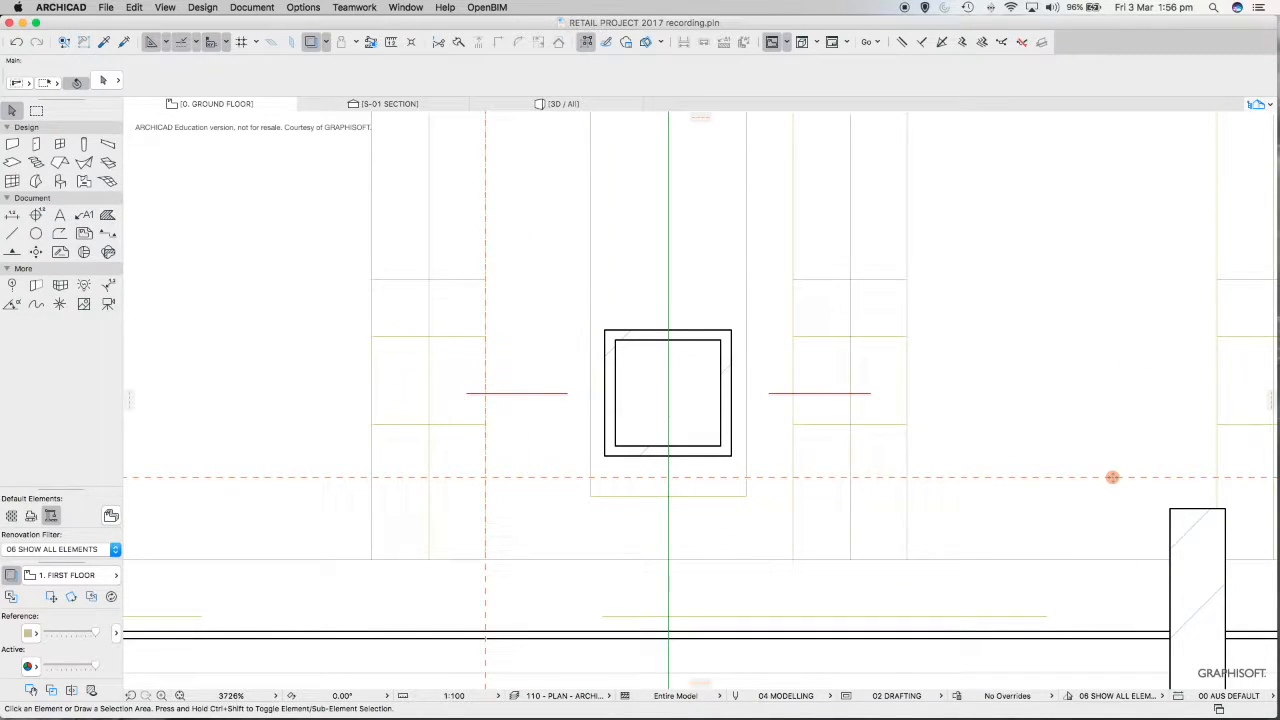
# Move the front column along grid X5 until its front face lines up with the horizontal guide line.
pyautogui.click(674, 460)
pyautogui.press('Escape')
pyautogui.click(609, 366)
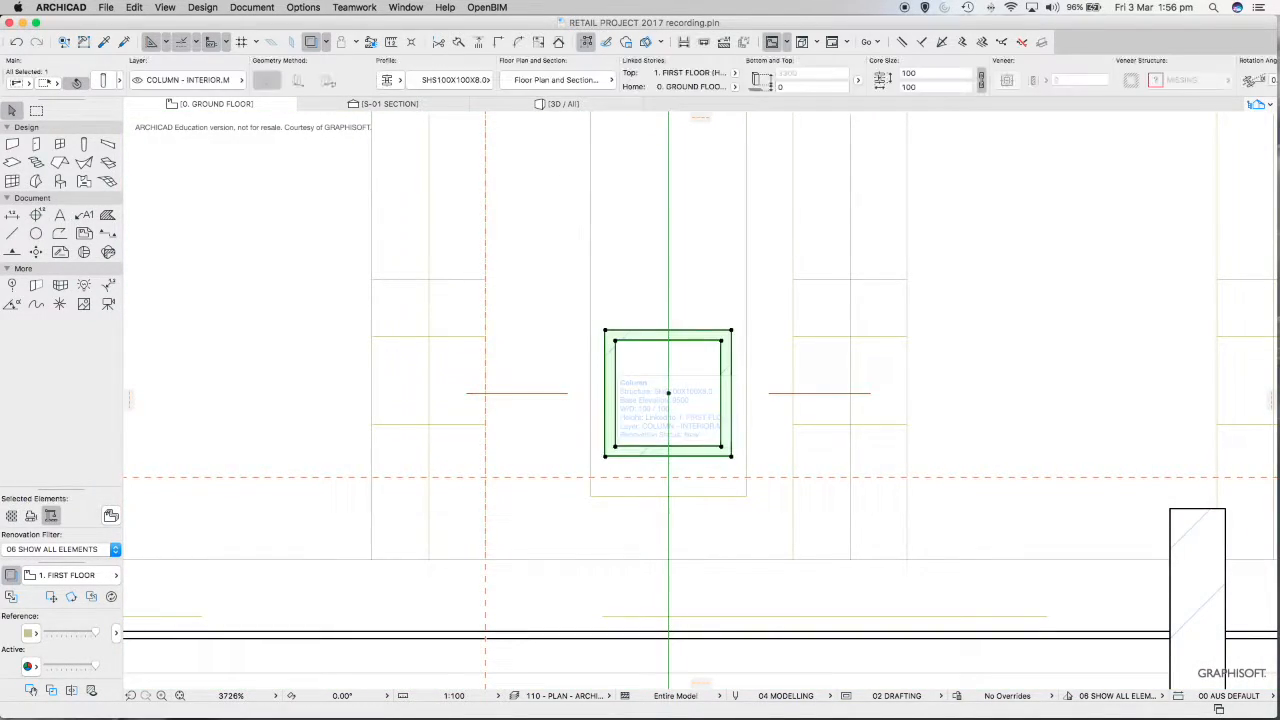
pyautogui.click(668, 393)
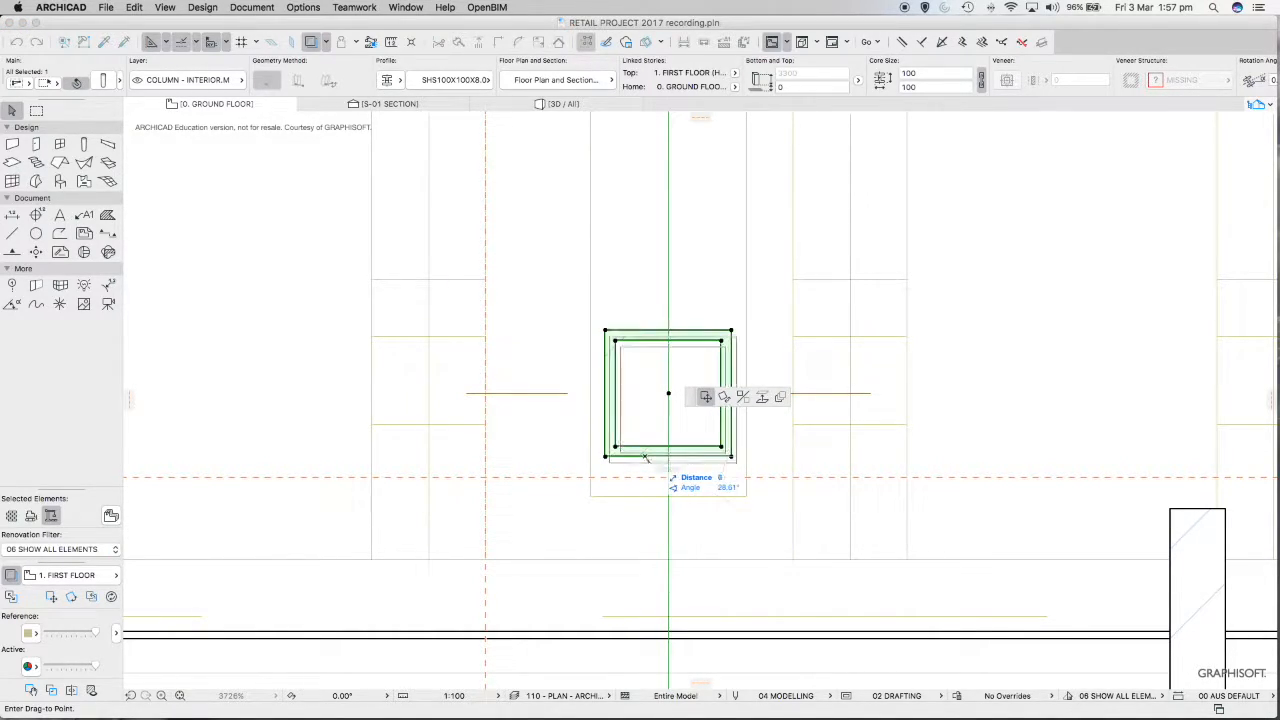
pyautogui.click(610, 477)
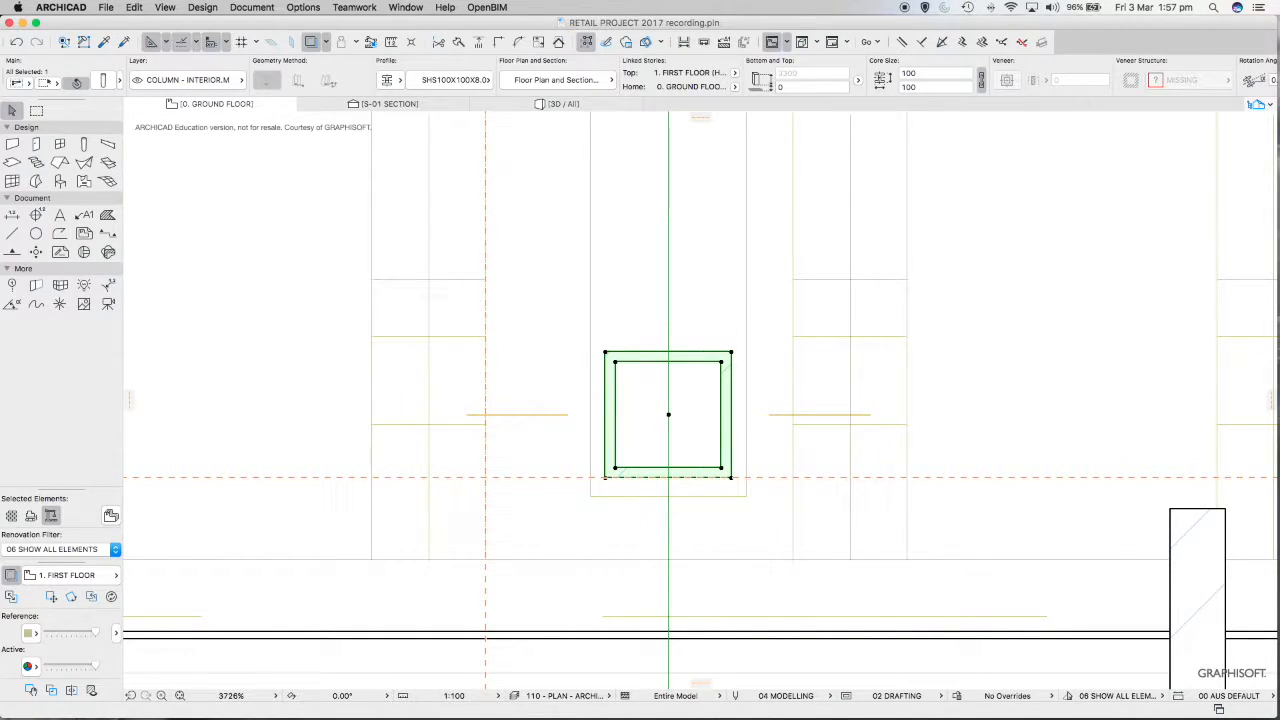
# Remove all guide lines from the ground floor plan.
pyautogui.scroll(-5, 829, 482)
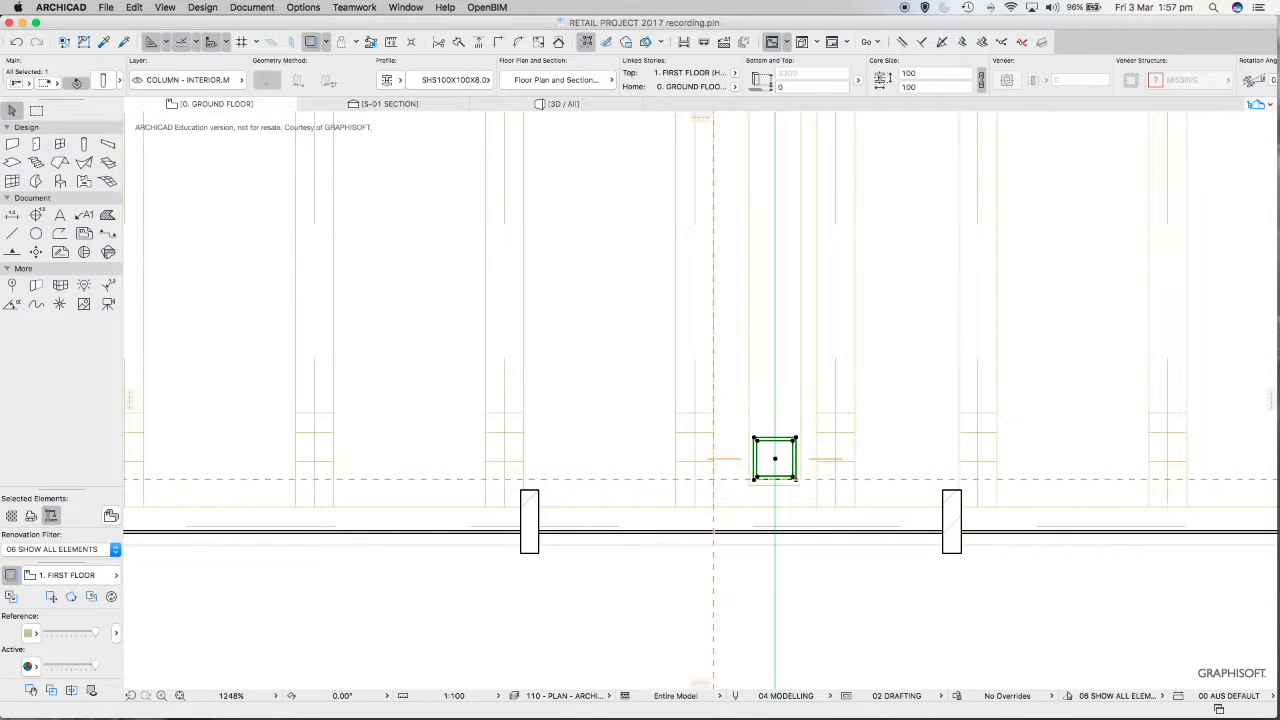
pyautogui.click(165, 7)
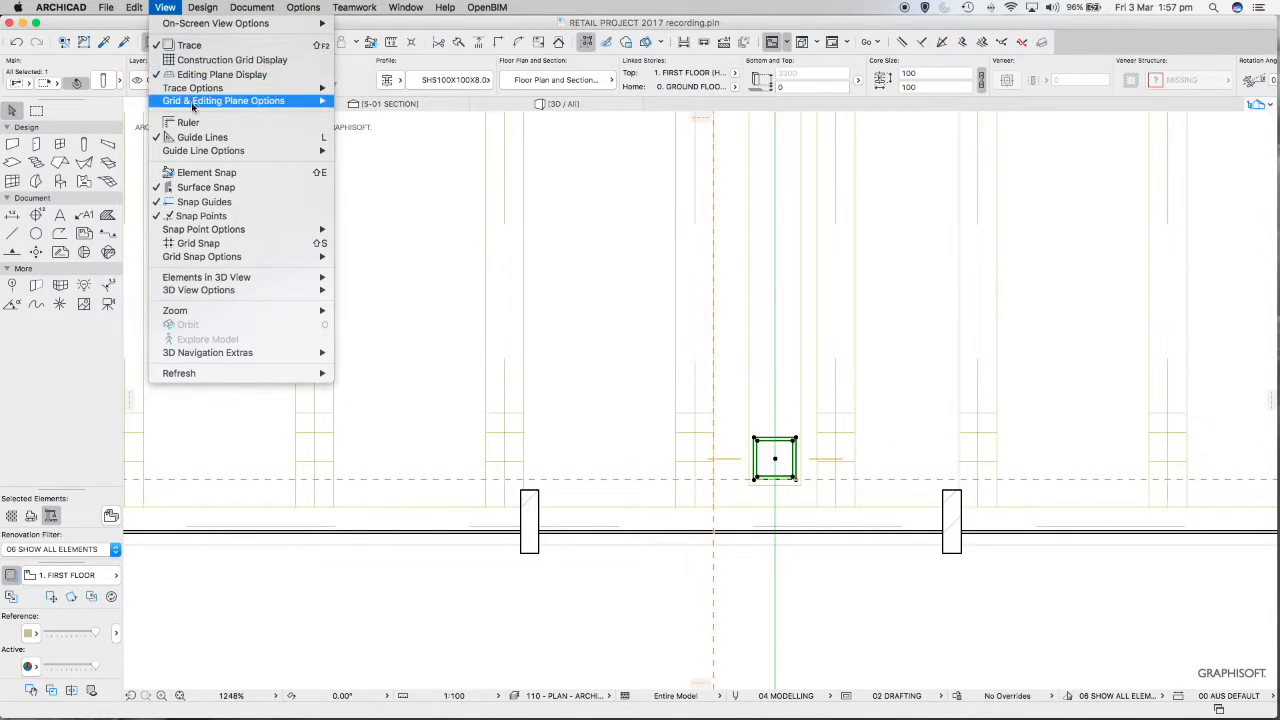
pyautogui.moveTo(198, 150)
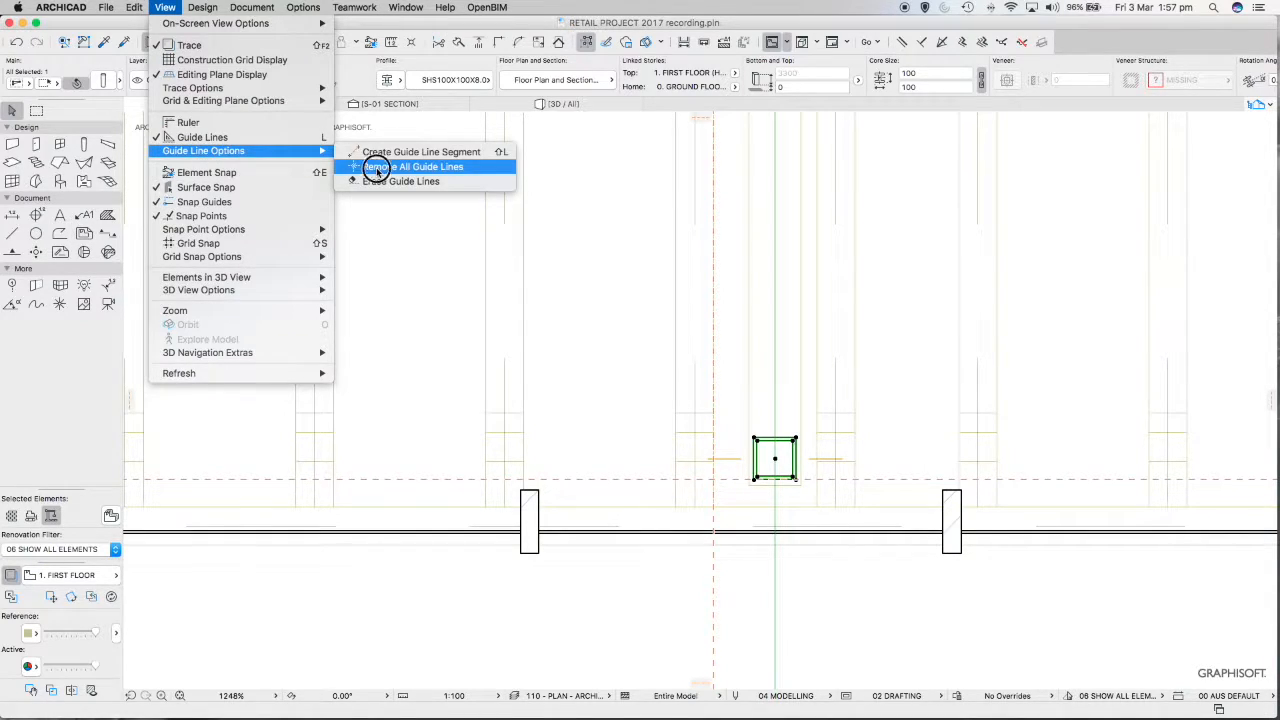
pyautogui.click(372, 166)
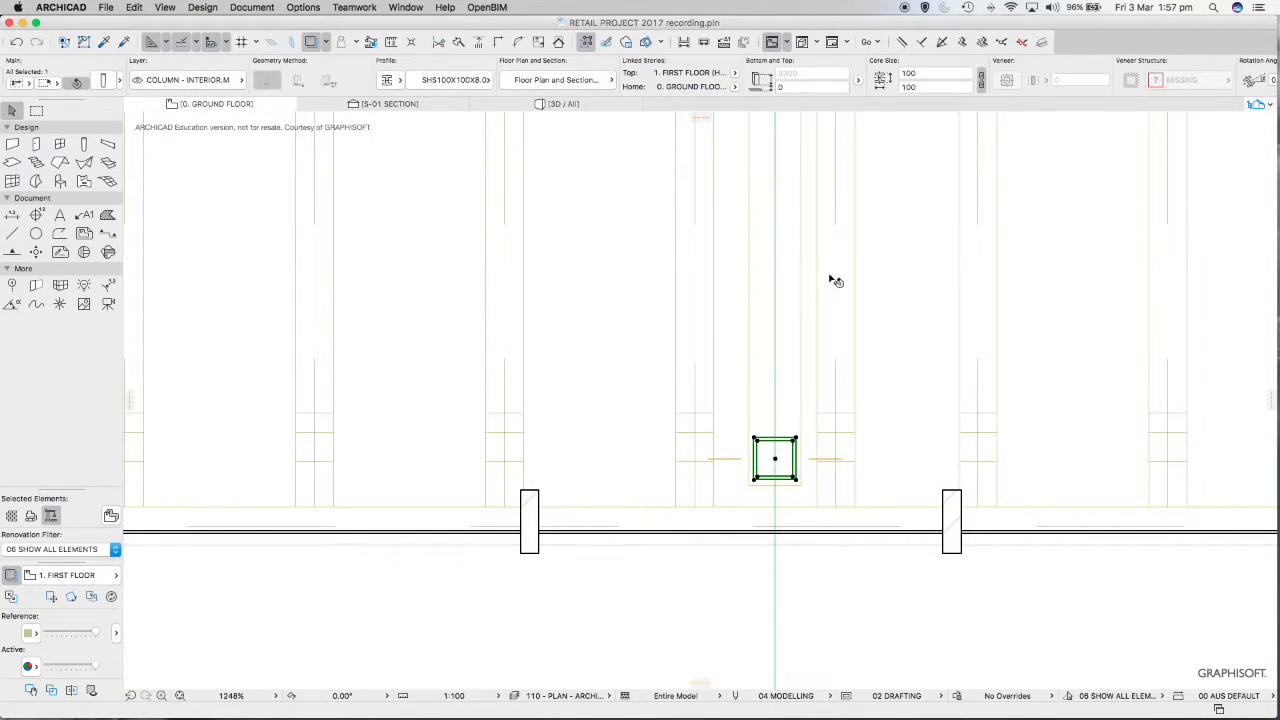
# Show the model in 3D and inspect how the new columns meet the first floor beams on grid X5.
pyautogui.scroll(-1, 830, 281)
pyautogui.scroll(-9, 831, 281)
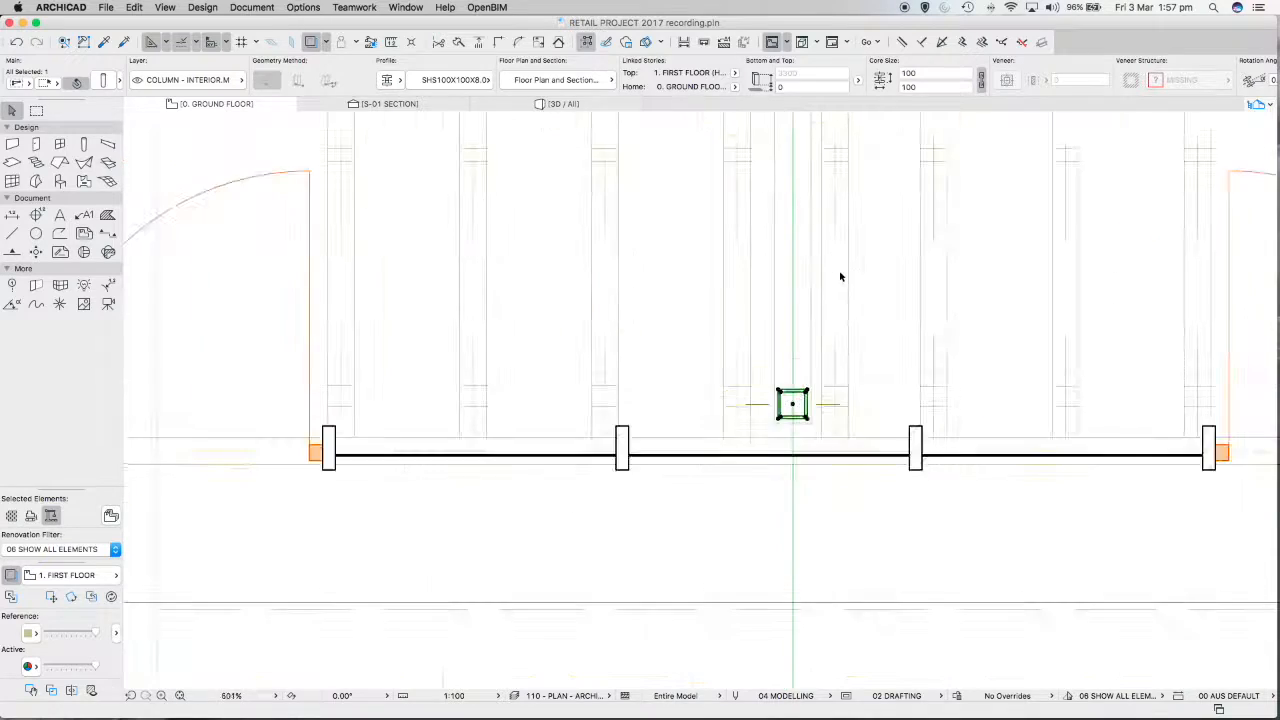
pyautogui.moveTo(766, 345); pyautogui.dragTo(718, 415, button='middle')
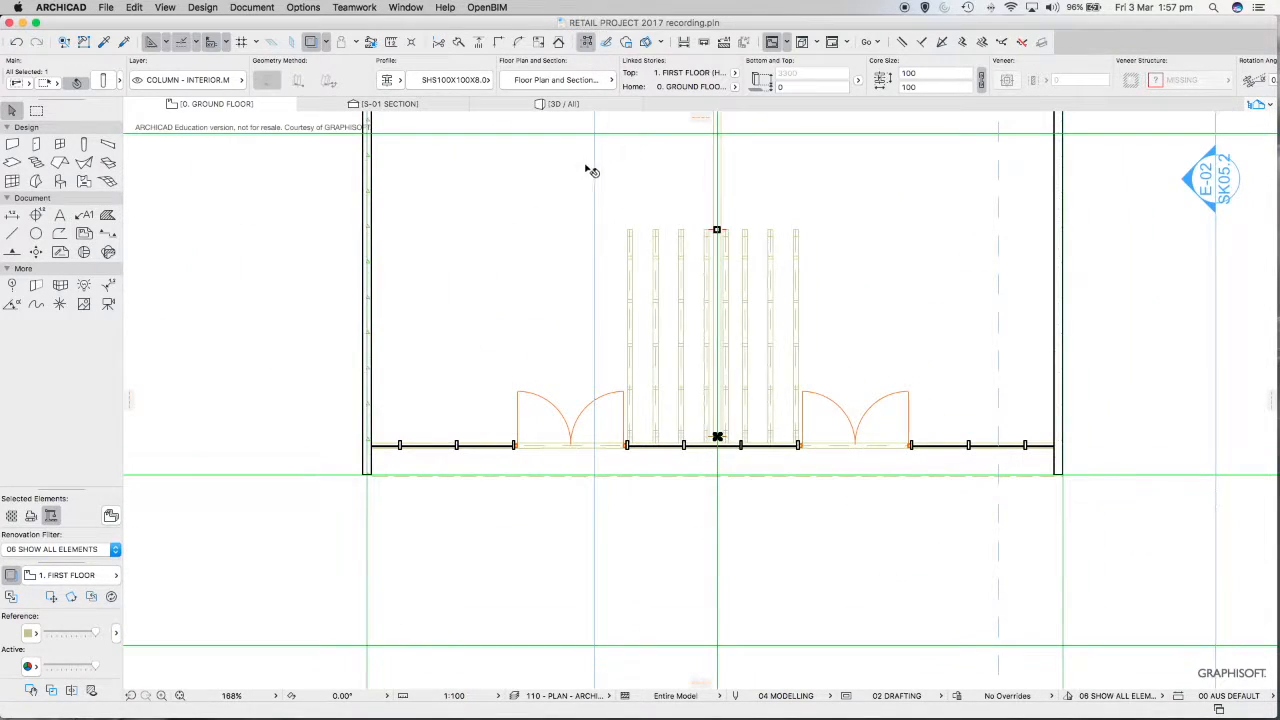
pyautogui.click(556, 105)
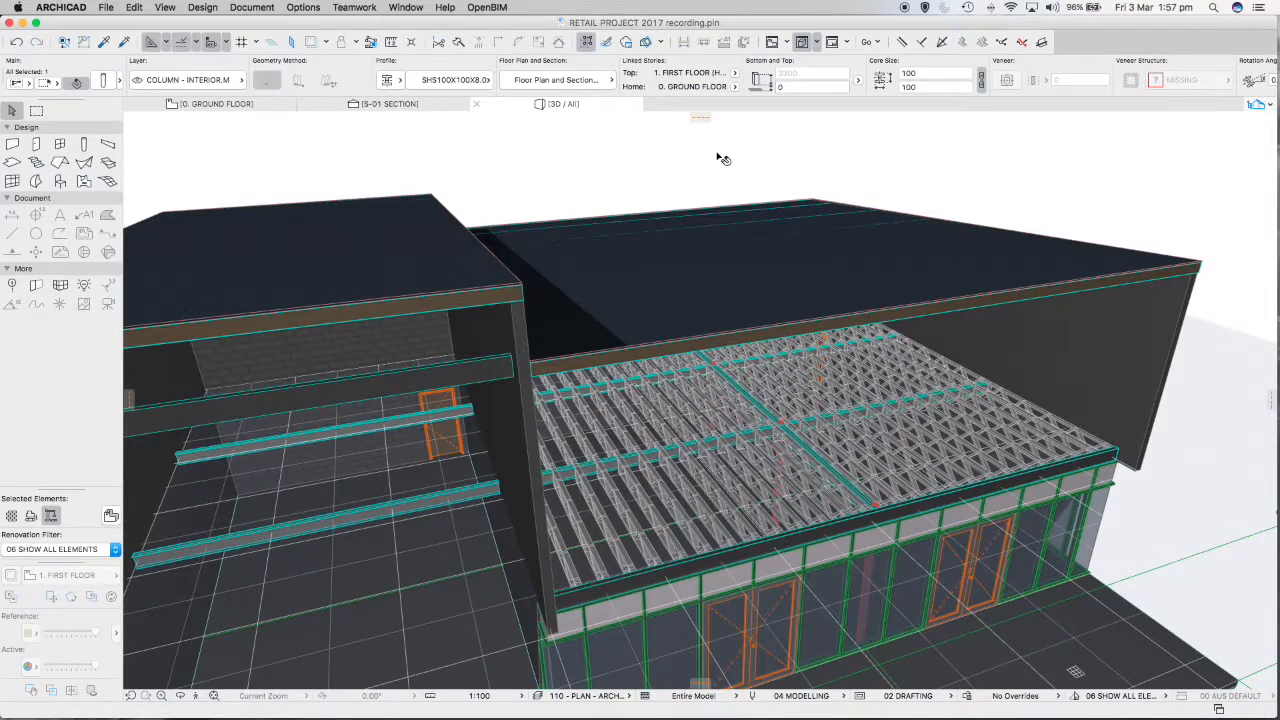
pyautogui.scroll(5, 797, 401)
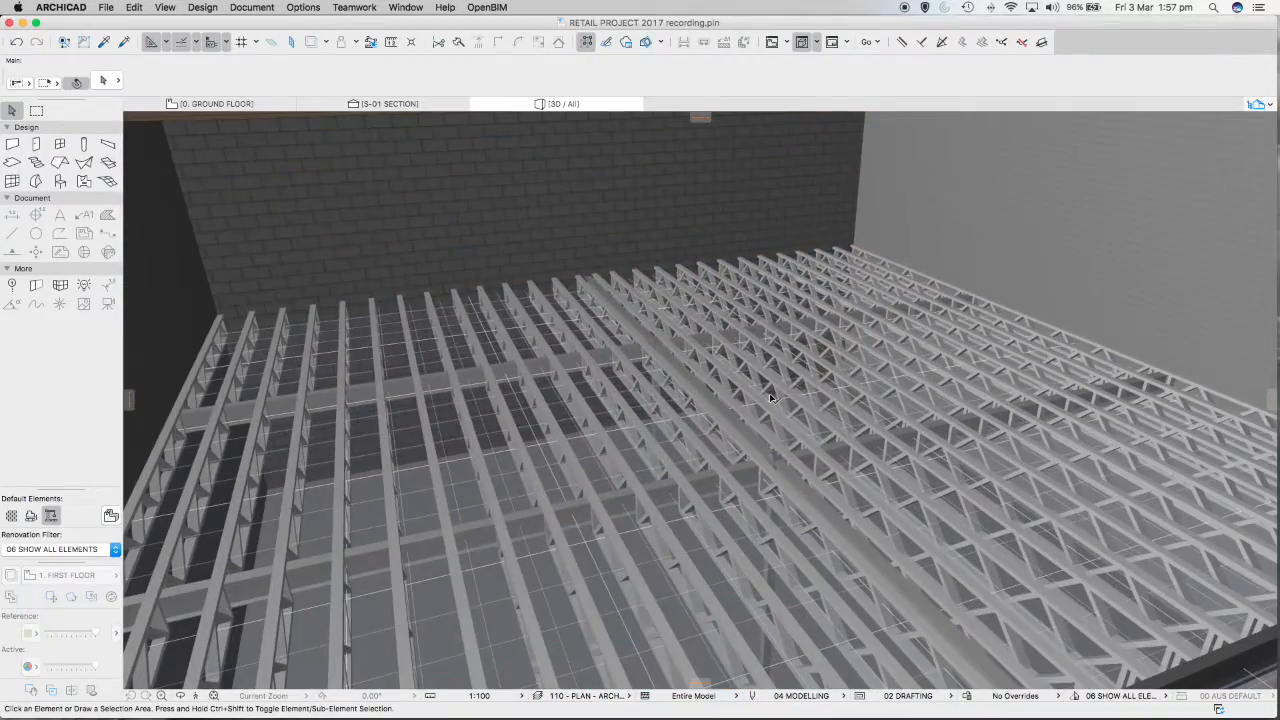
pyautogui.scroll(5, 788, 440)
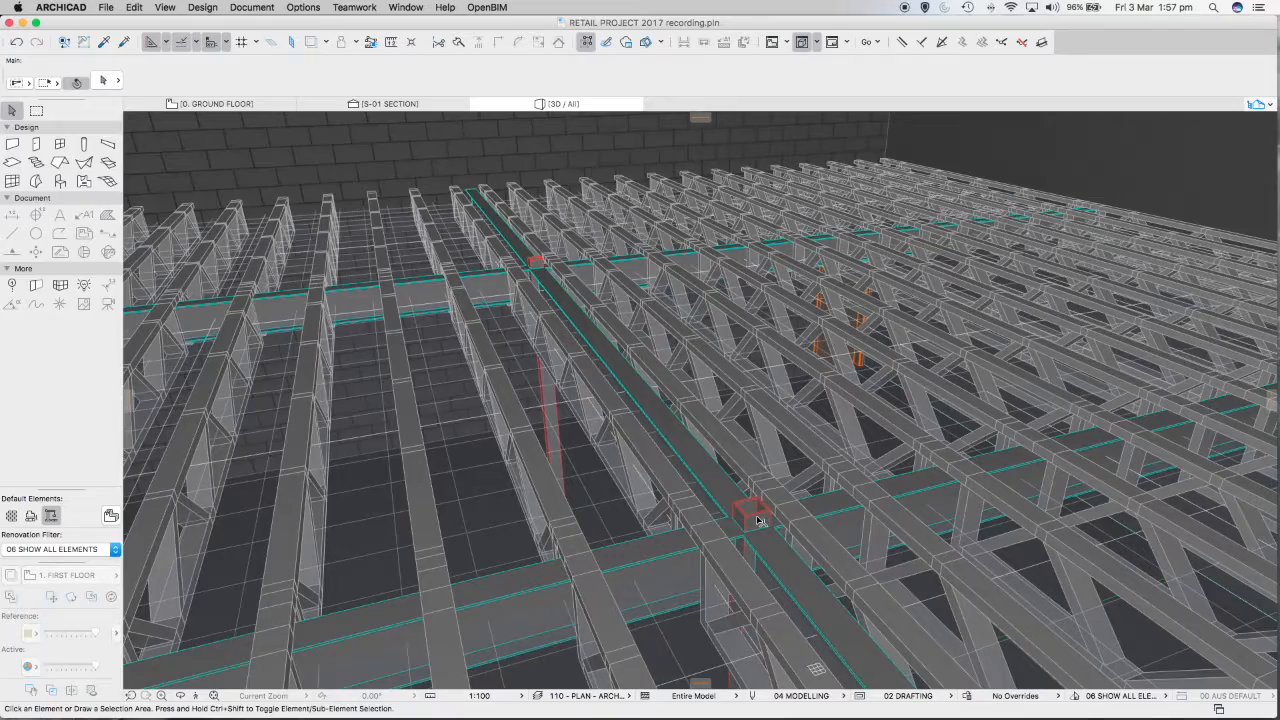
# On the ground floor plan, move section S-01's limited-depth line closer to grid X5, keeping the columns within the section's range.
pyautogui.scroll(5, 760, 518)
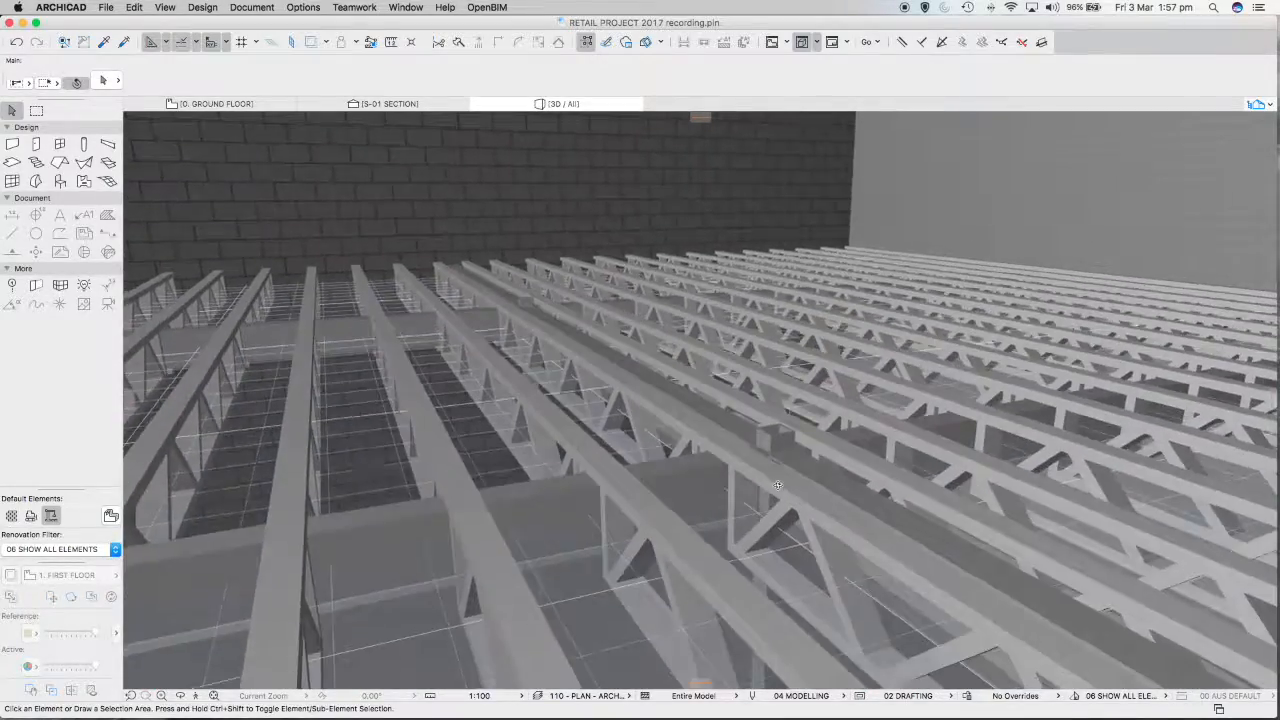
pyautogui.scroll(-3, 756, 502)
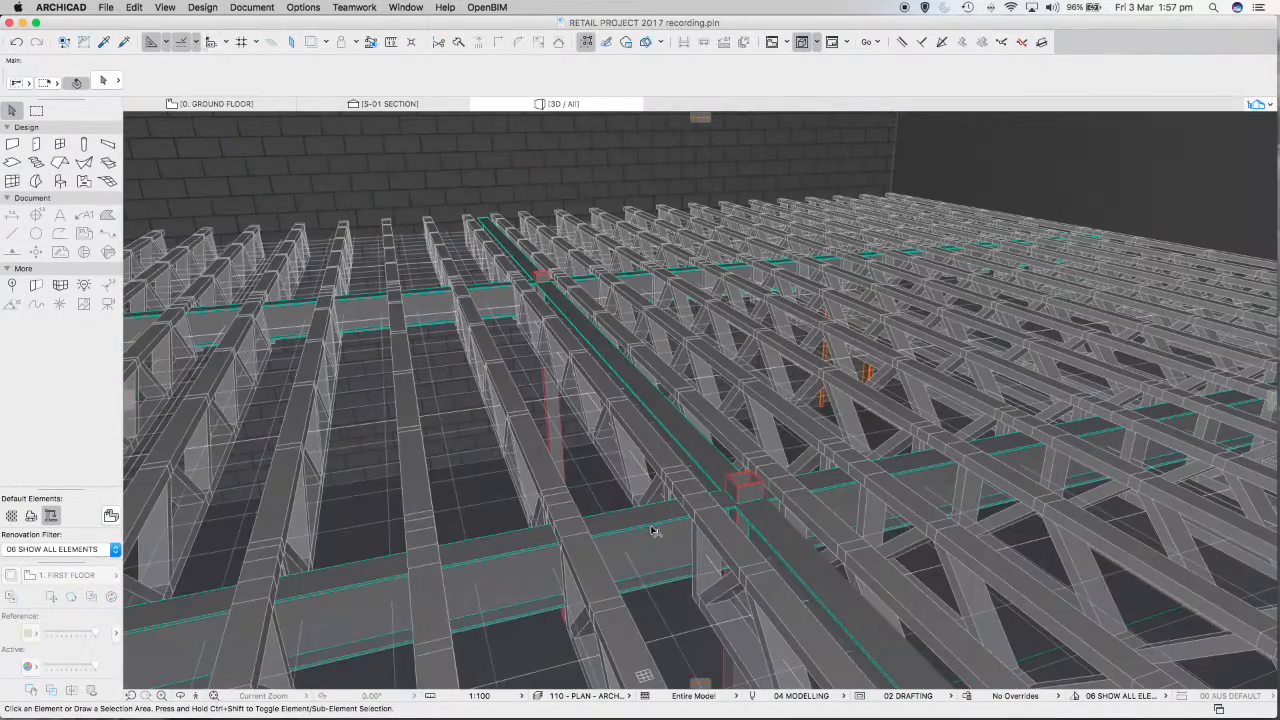
pyautogui.scroll(-10, 670, 517)
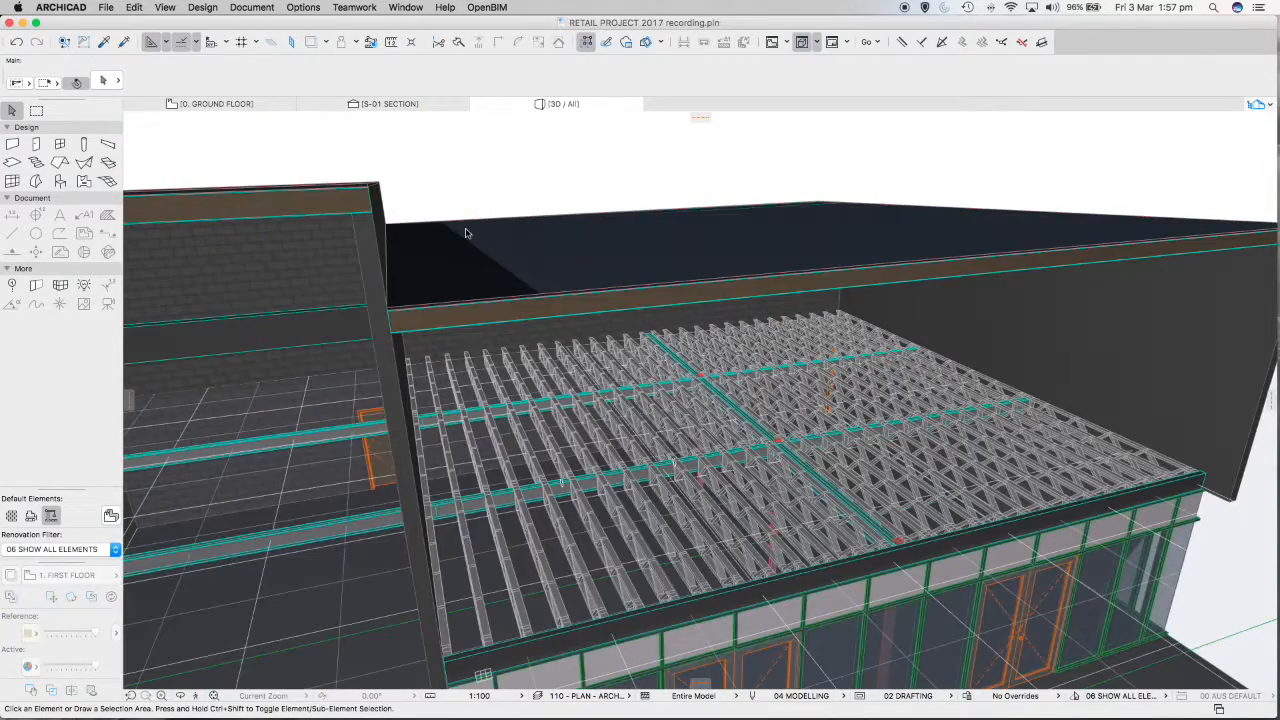
pyautogui.click(201, 103)
pyautogui.scroll(-5, 797, 307)
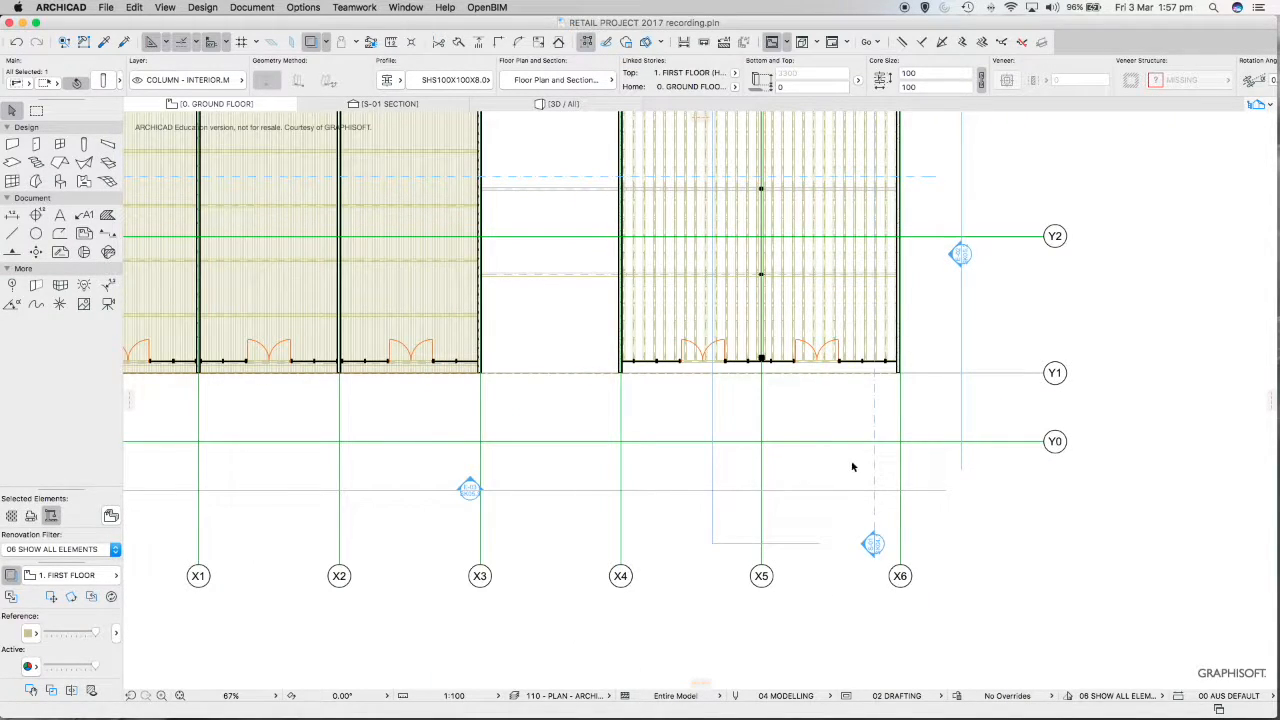
pyautogui.click(870, 430)
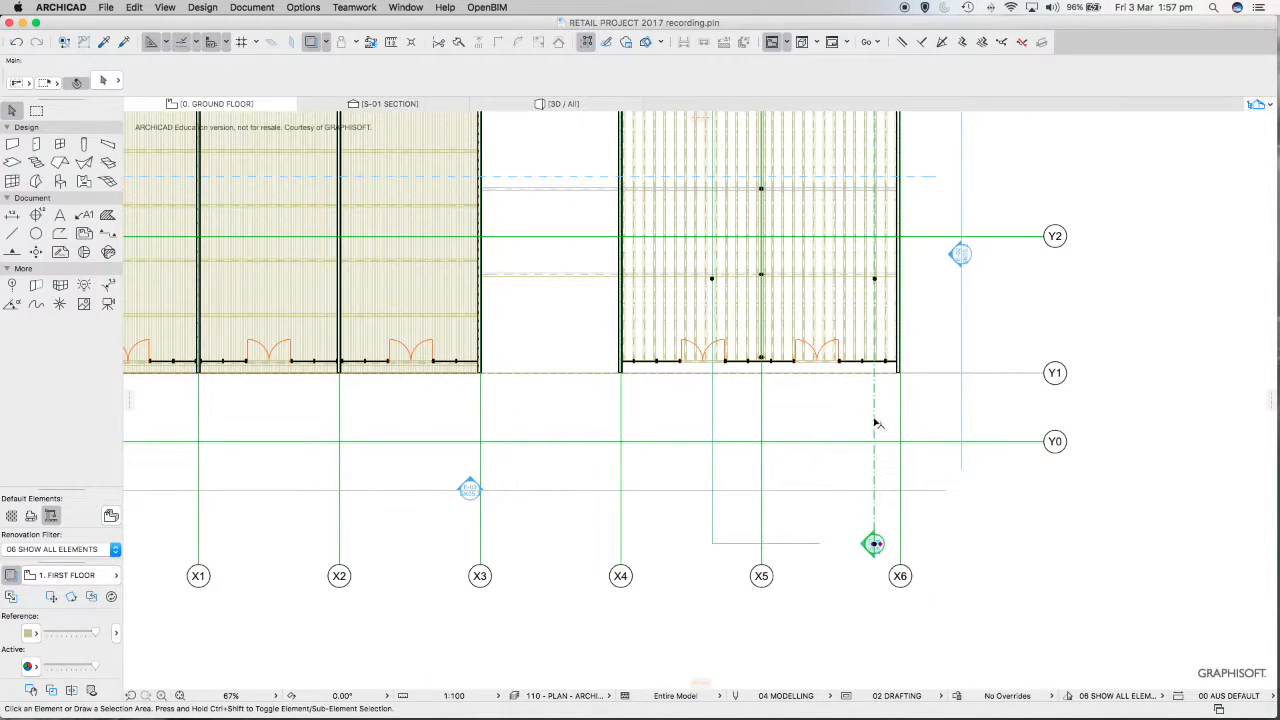
pyautogui.click(712, 395)
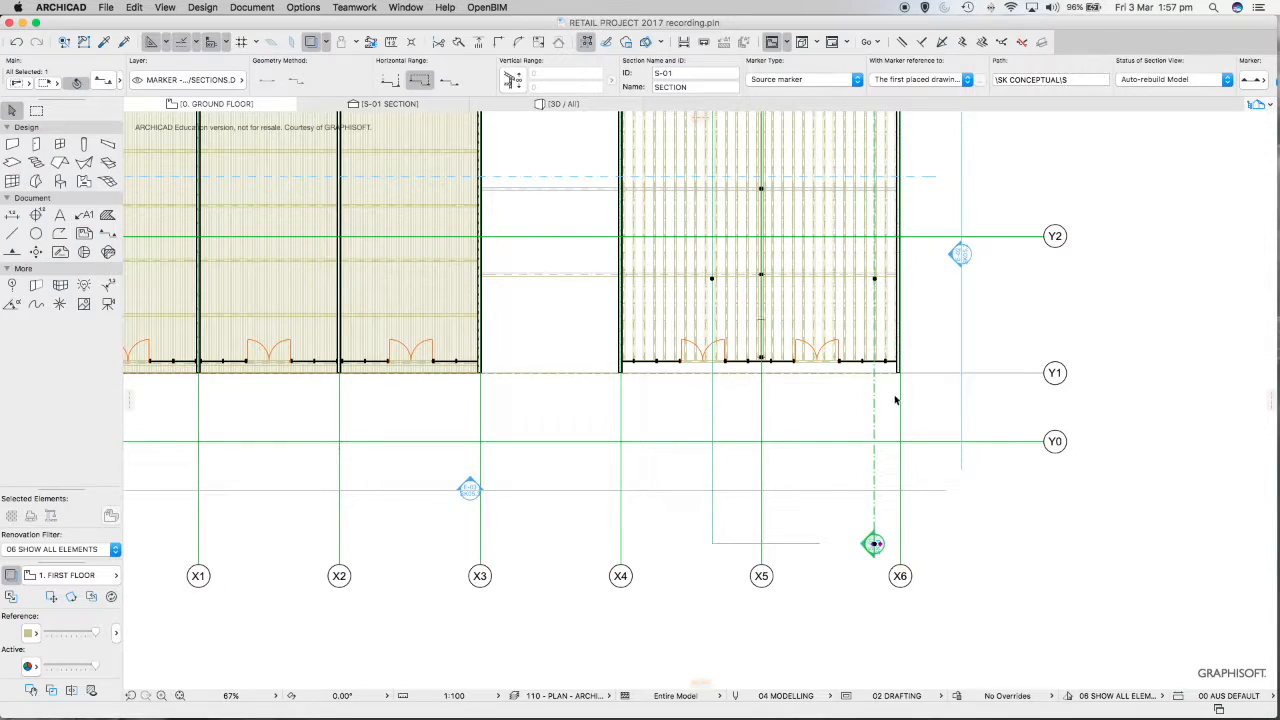
pyautogui.click(421, 81)
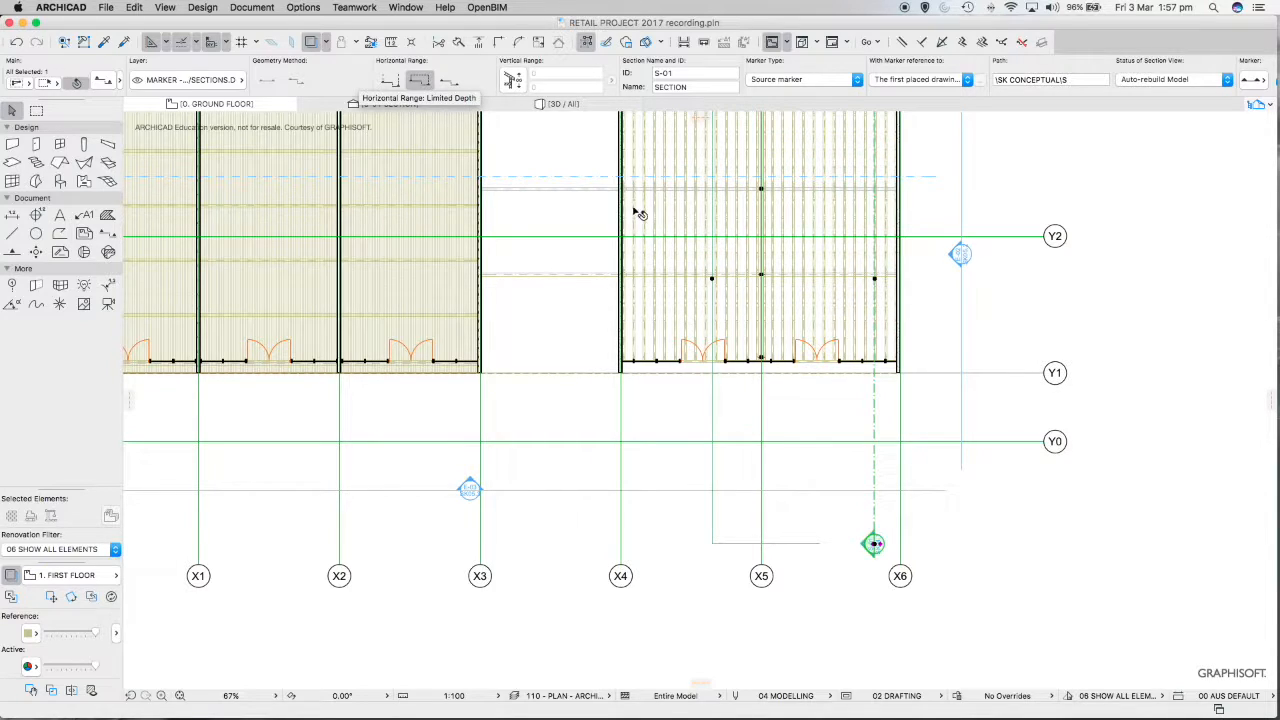
pyautogui.click(712, 279)
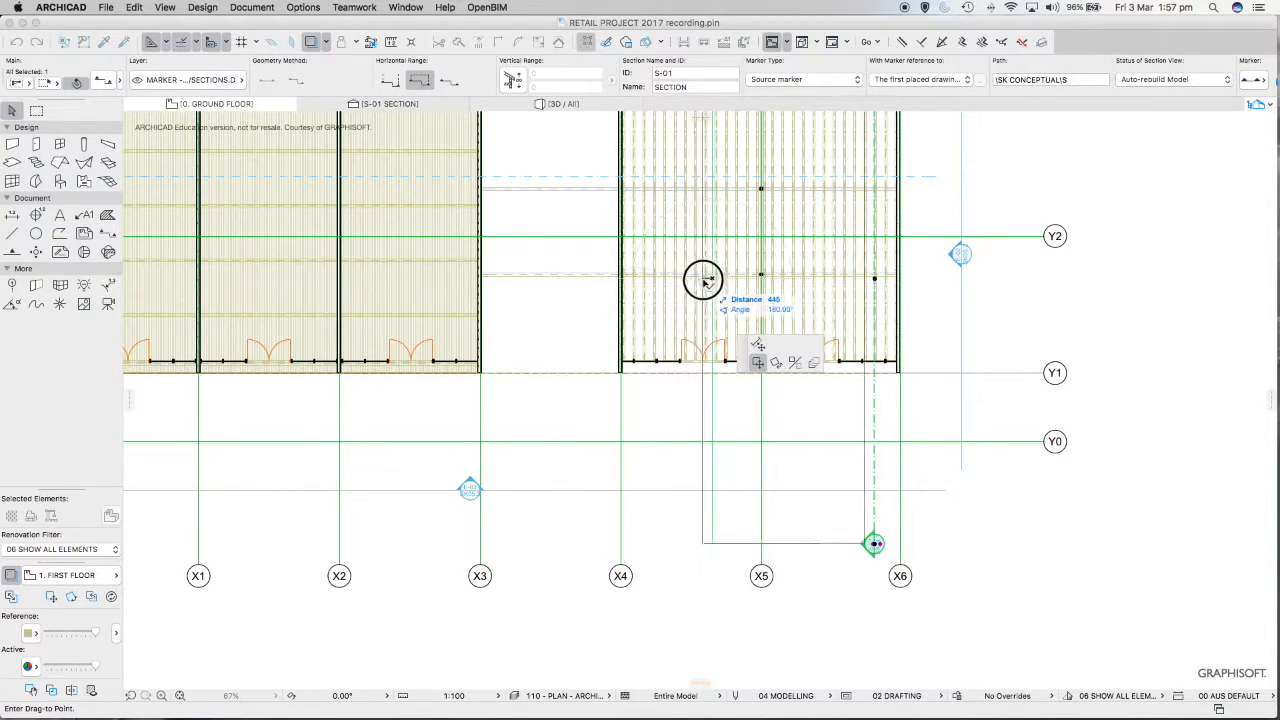
pyautogui.click(758, 345)
pyautogui.click(722, 280)
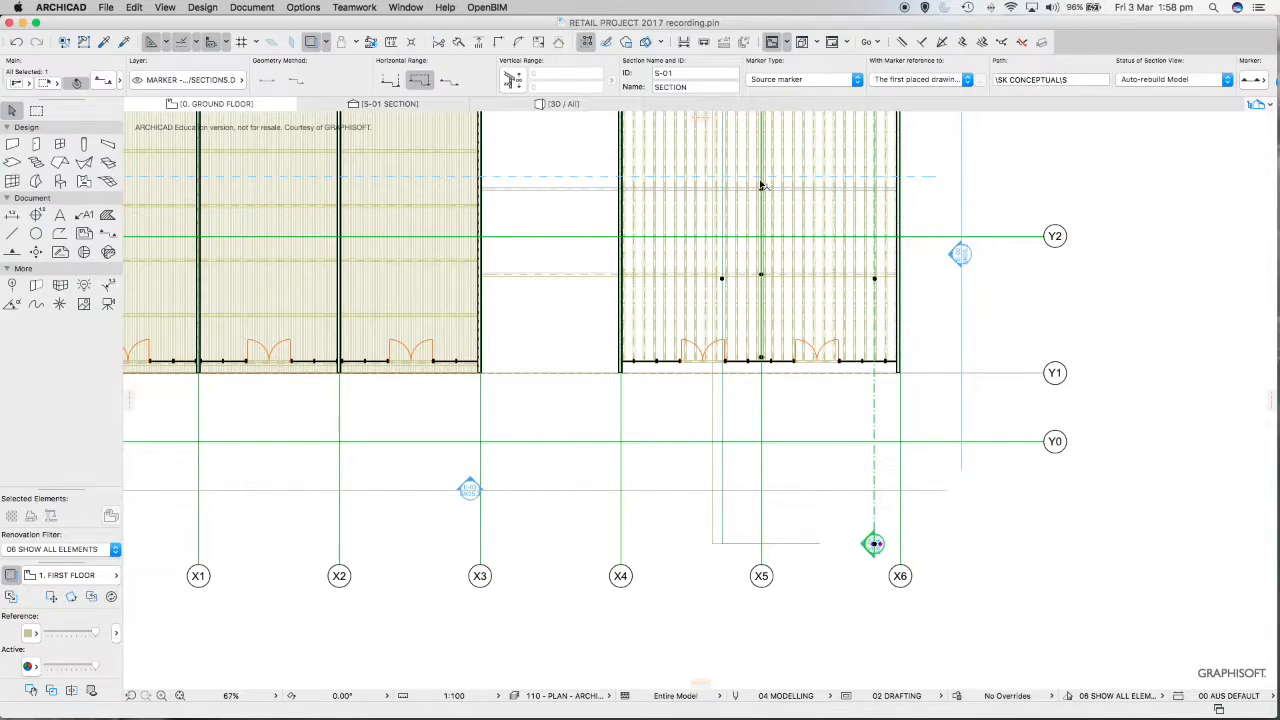
pyautogui.scroll(3, 770, 200)
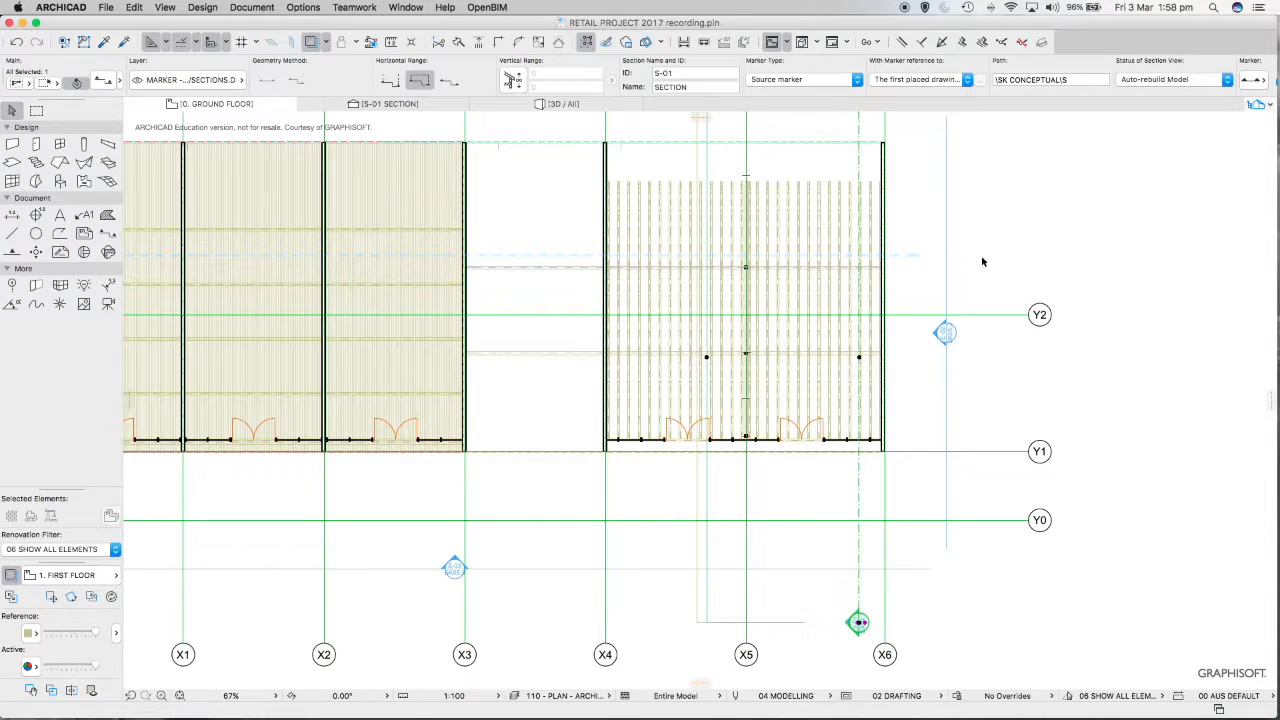
pyautogui.press('Escape')
# In section S-01, shorten the column between Y1 and Y2 to 2985 mm so its top meets the underside of the beam.
pyautogui.click(388, 104)
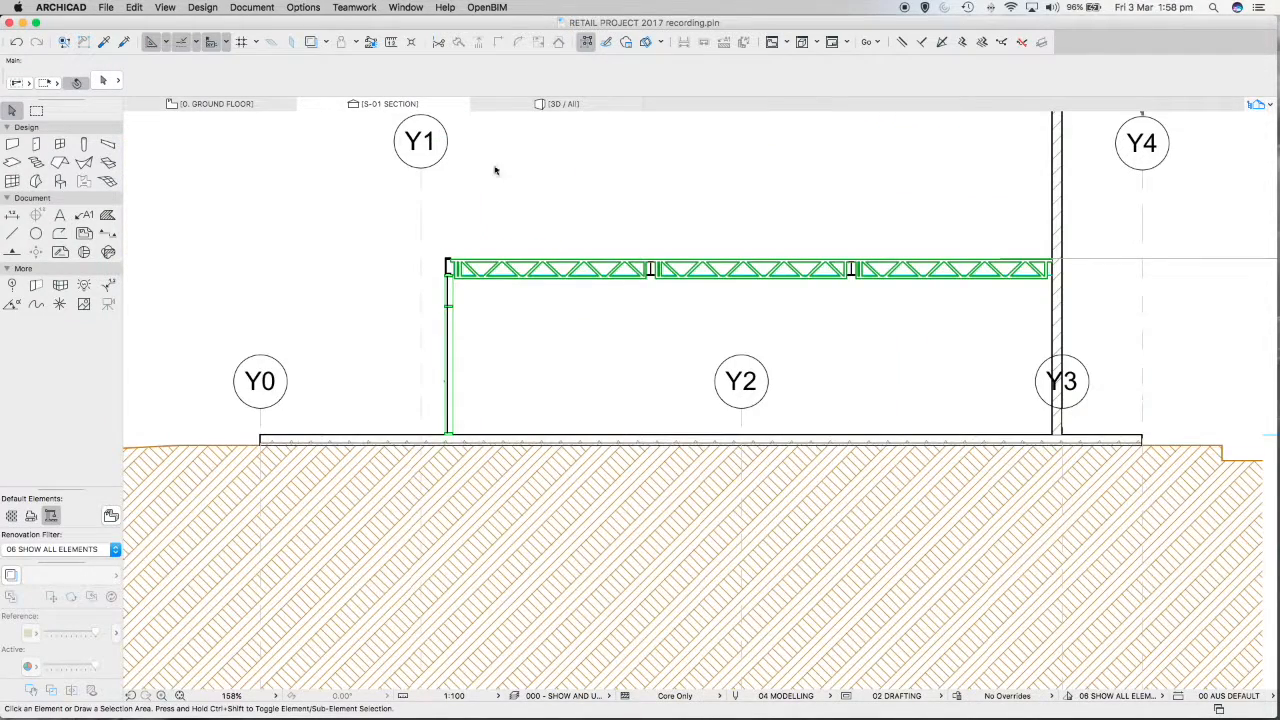
pyautogui.scroll(5, 652, 268)
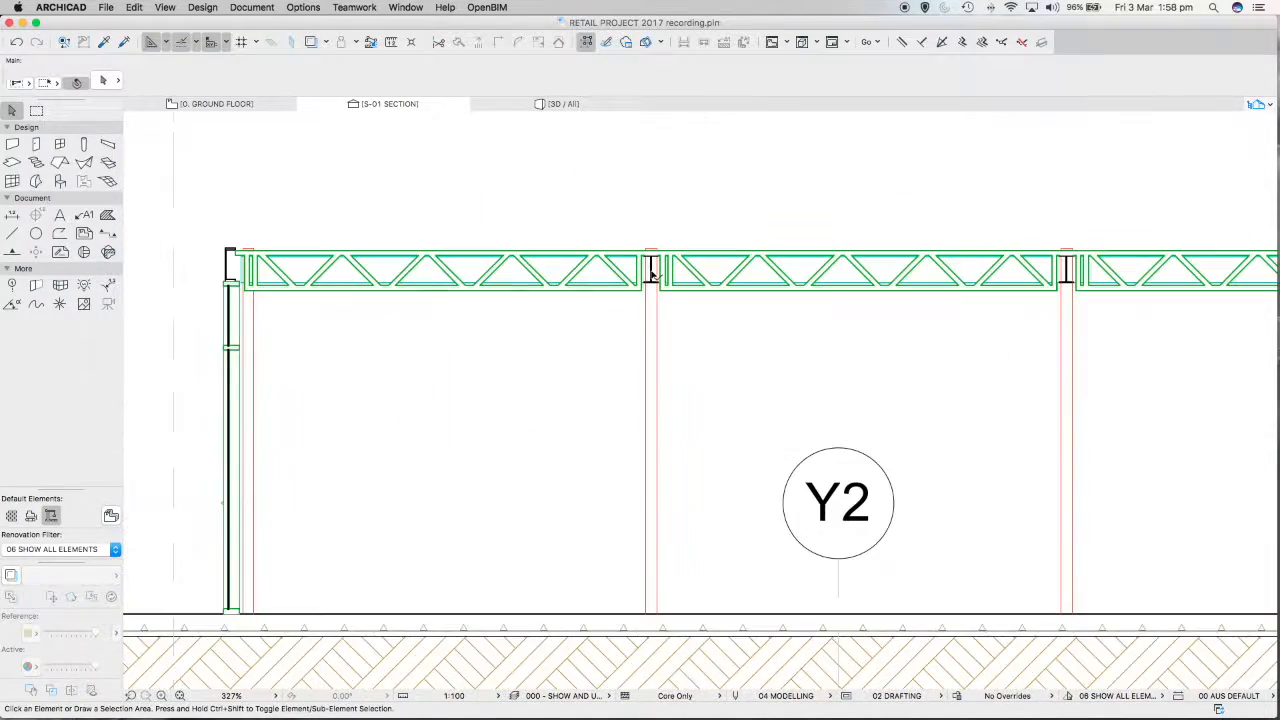
pyautogui.click(658, 322)
pyautogui.scroll(5, 654, 250)
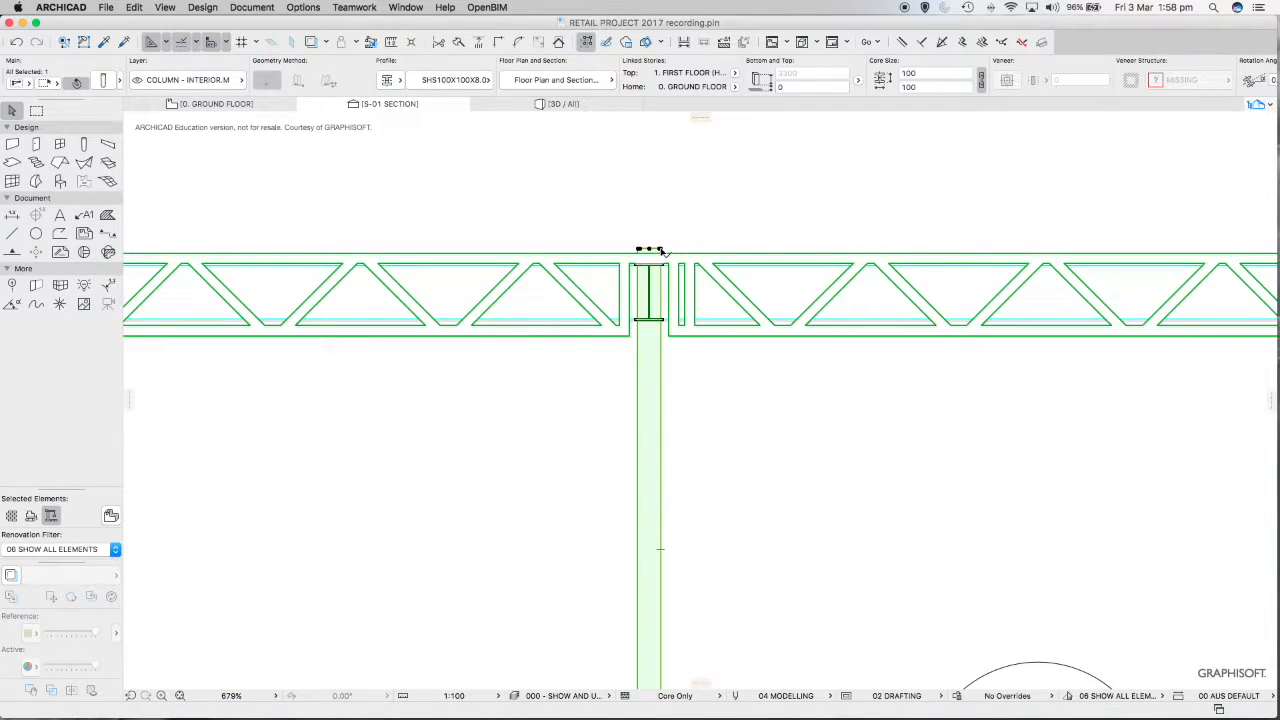
pyautogui.click(660, 250)
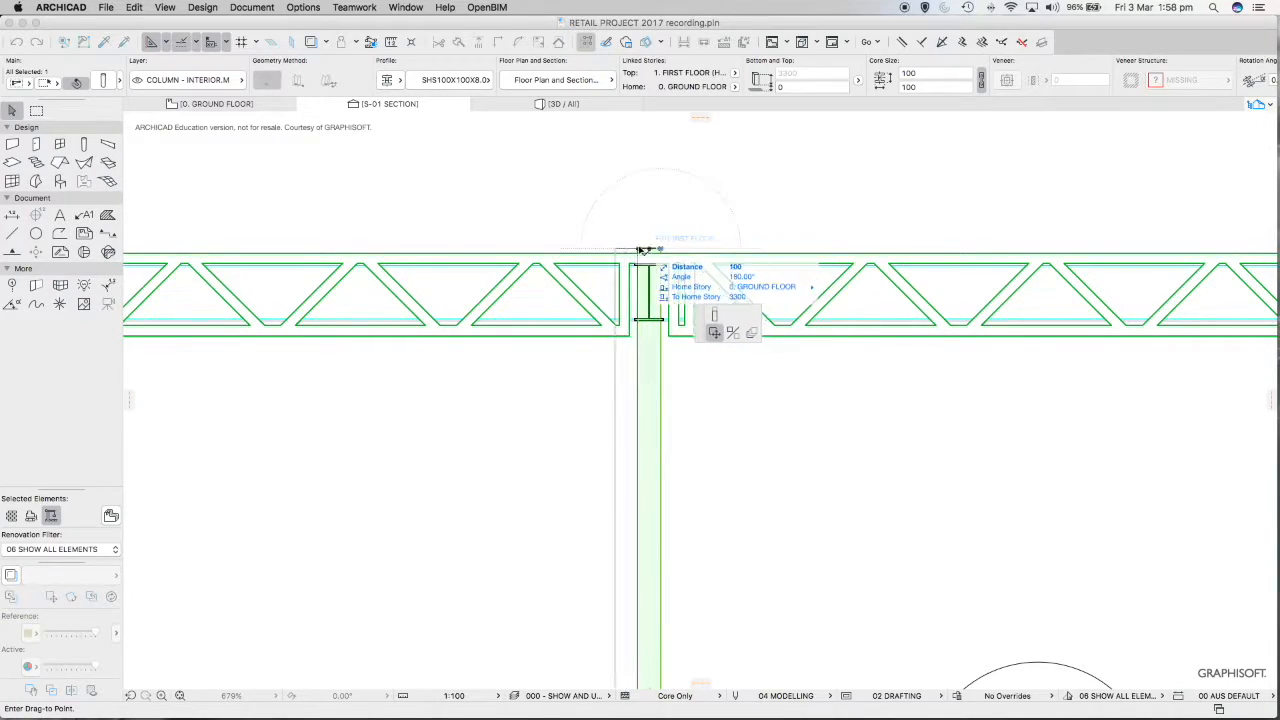
pyautogui.click(714, 332)
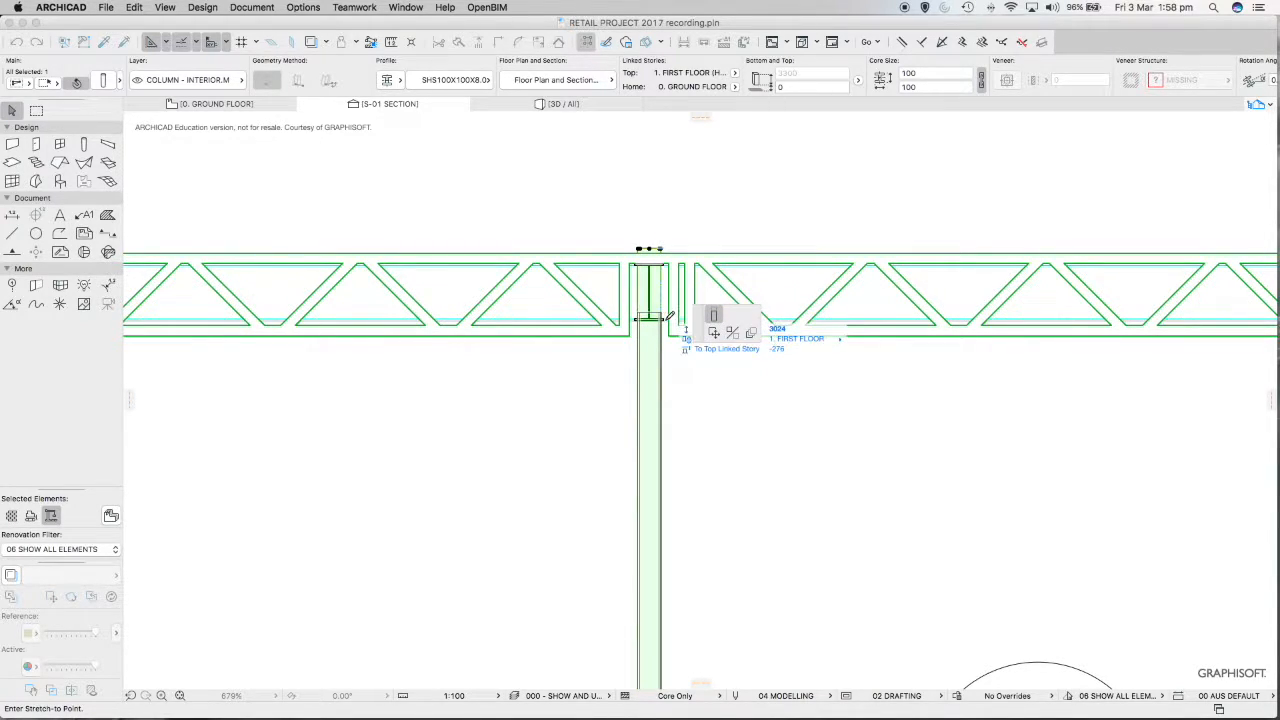
pyautogui.scroll(10, 669, 317)
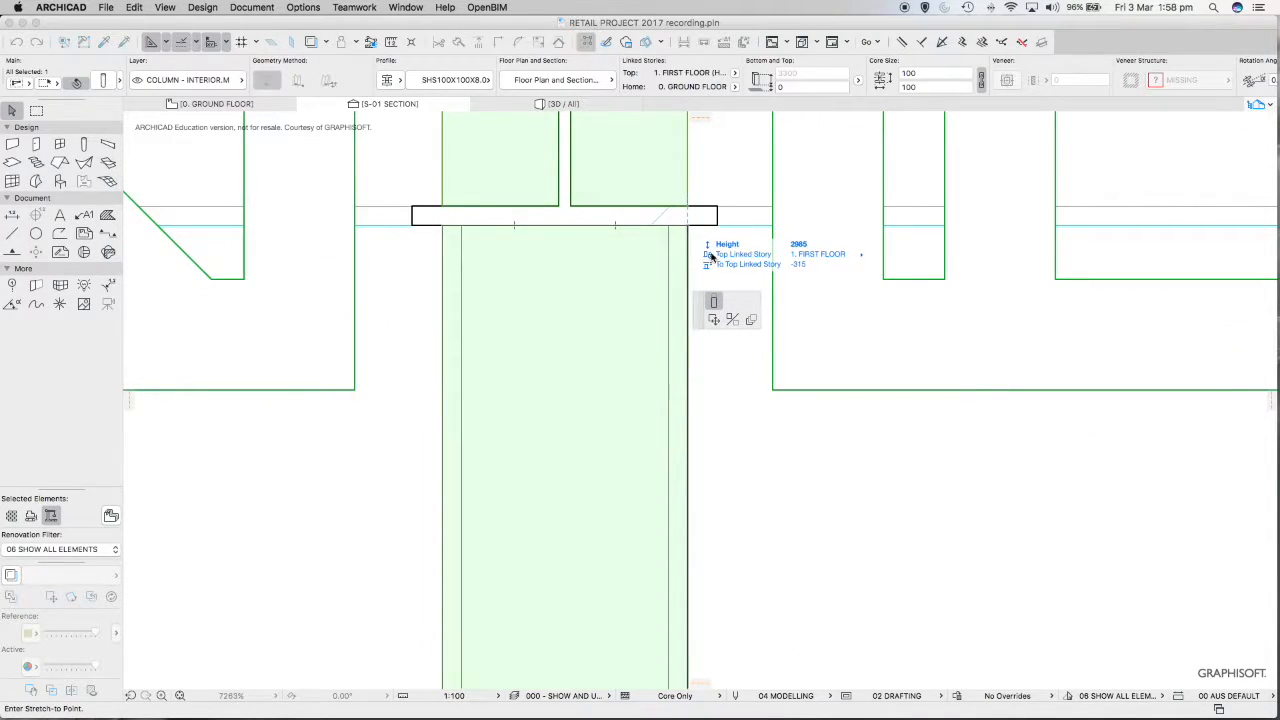
pyautogui.click(711, 257)
pyautogui.scroll(-5, 709, 261)
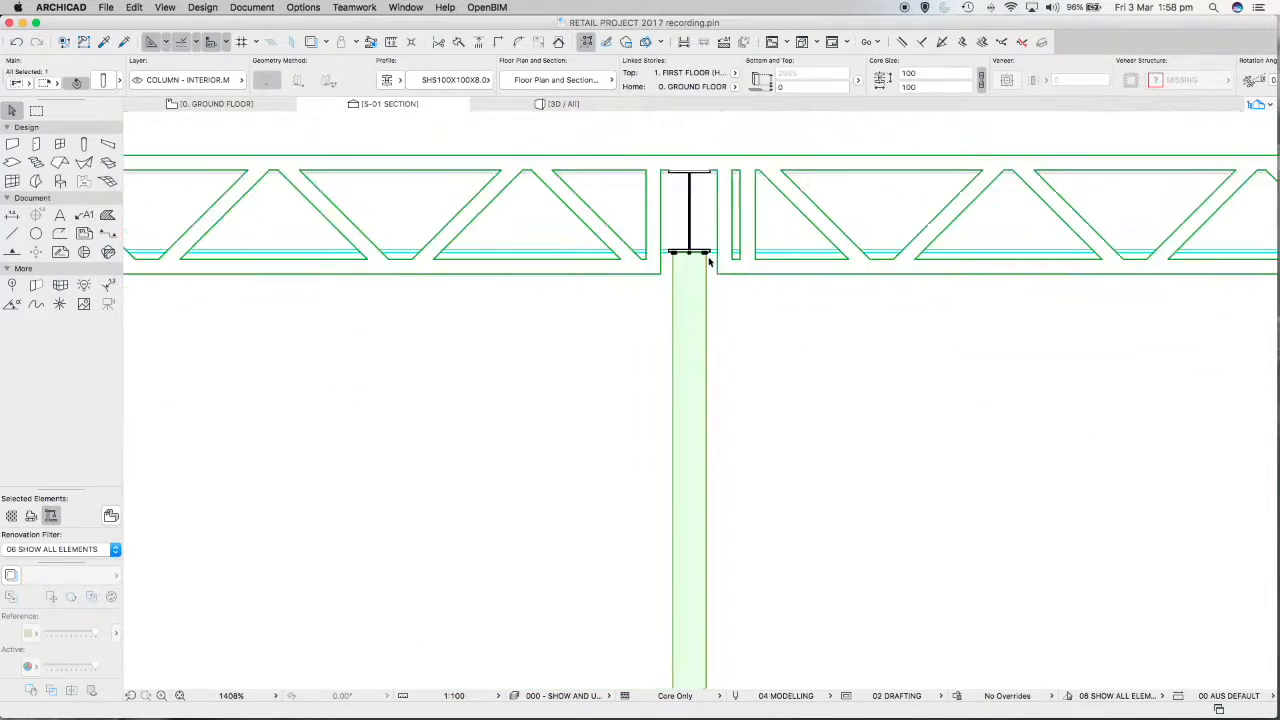
pyautogui.click(762, 318)
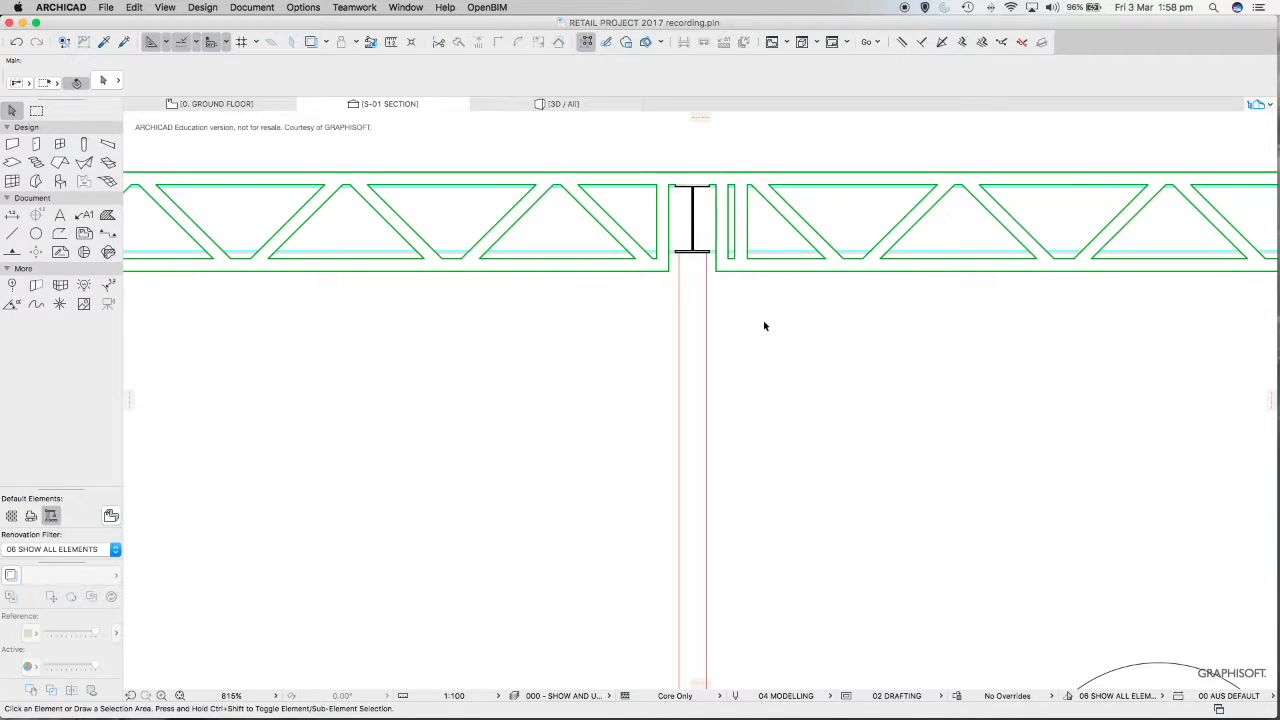
# Examine in section S-01 how the shortened column and the front column meet the first floor framing.
pyautogui.scroll(-4, 768, 320)
pyautogui.scroll(7, 760, 315)
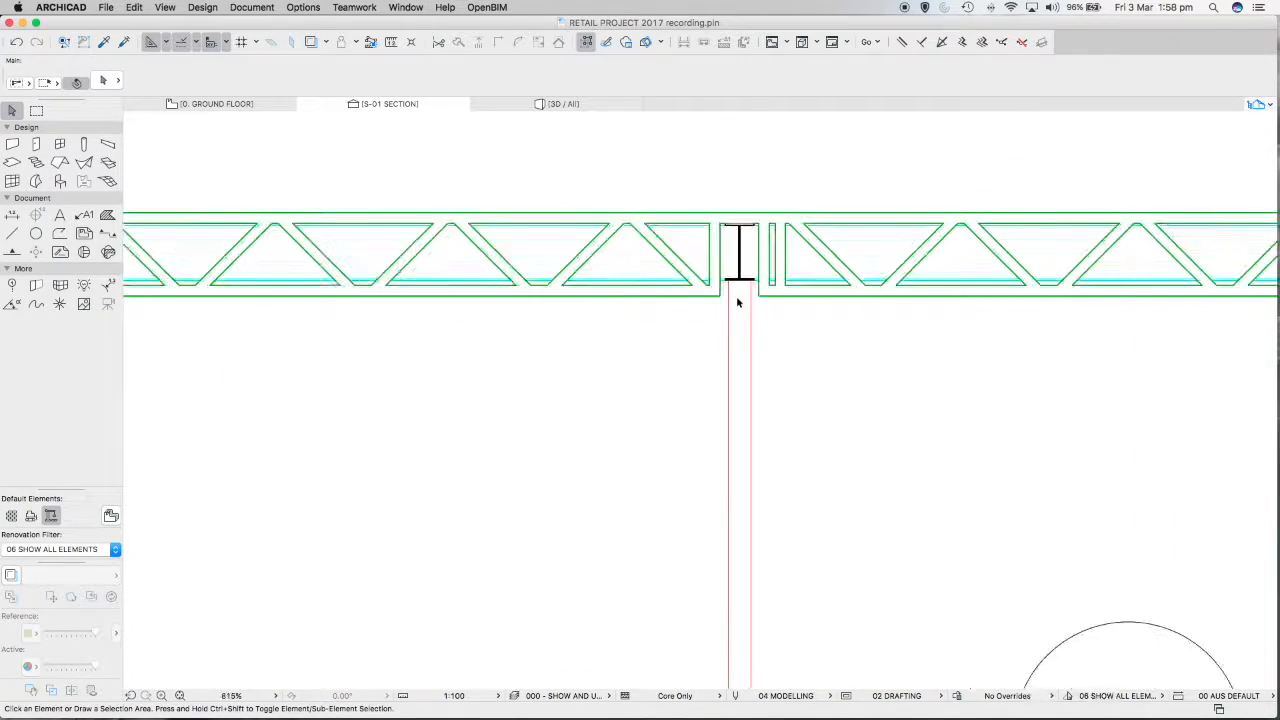
pyautogui.scroll(1, 715, 270)
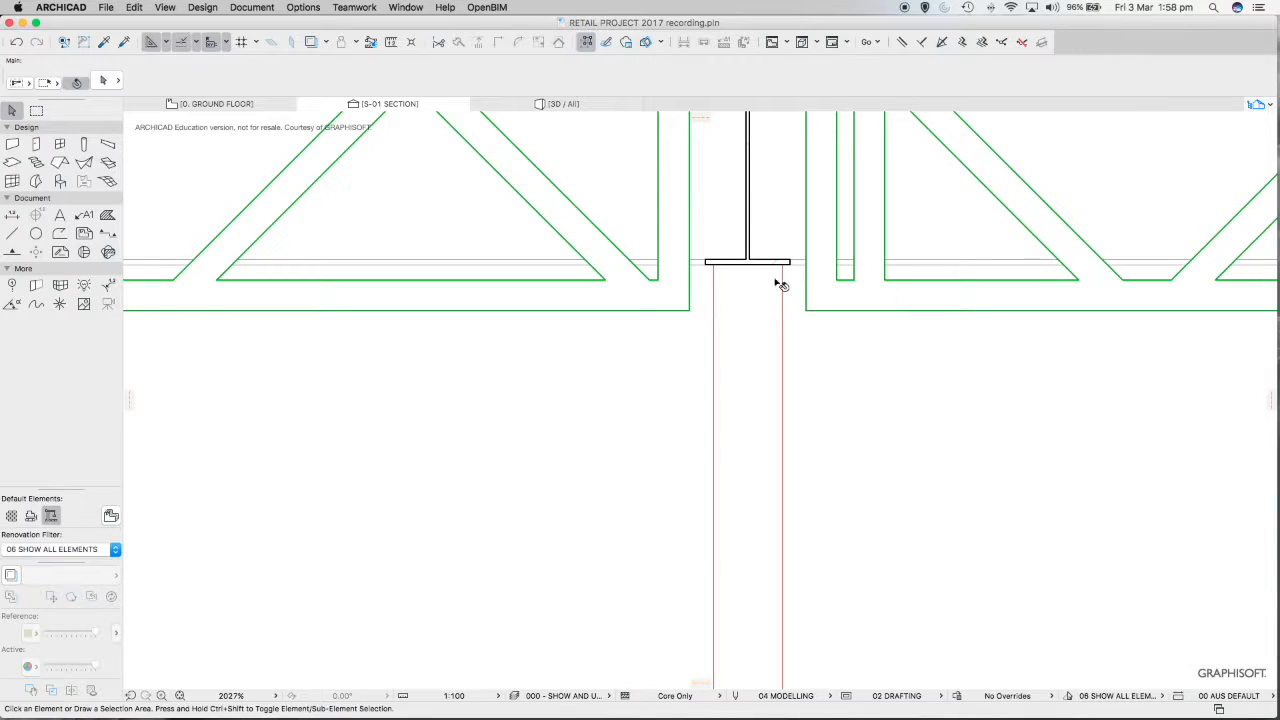
pyautogui.scroll(-9, 764, 309)
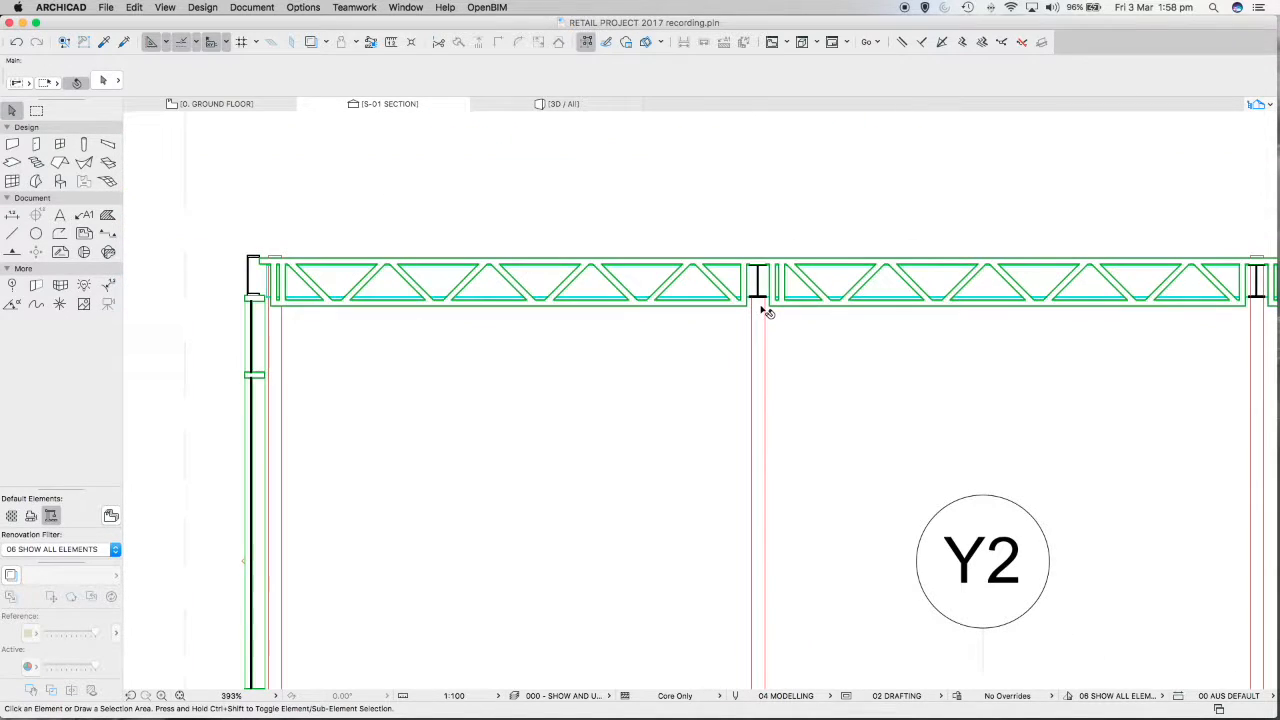
pyautogui.moveTo(775, 295); pyautogui.dragTo(667, 263, button='middle')
pyautogui.moveTo(976, 351); pyautogui.dragTo(1045, 320, button='middle')
pyautogui.moveTo(344, 297); pyautogui.dragTo(680, 323, button='middle')
pyautogui.scroll(5, 628, 296)
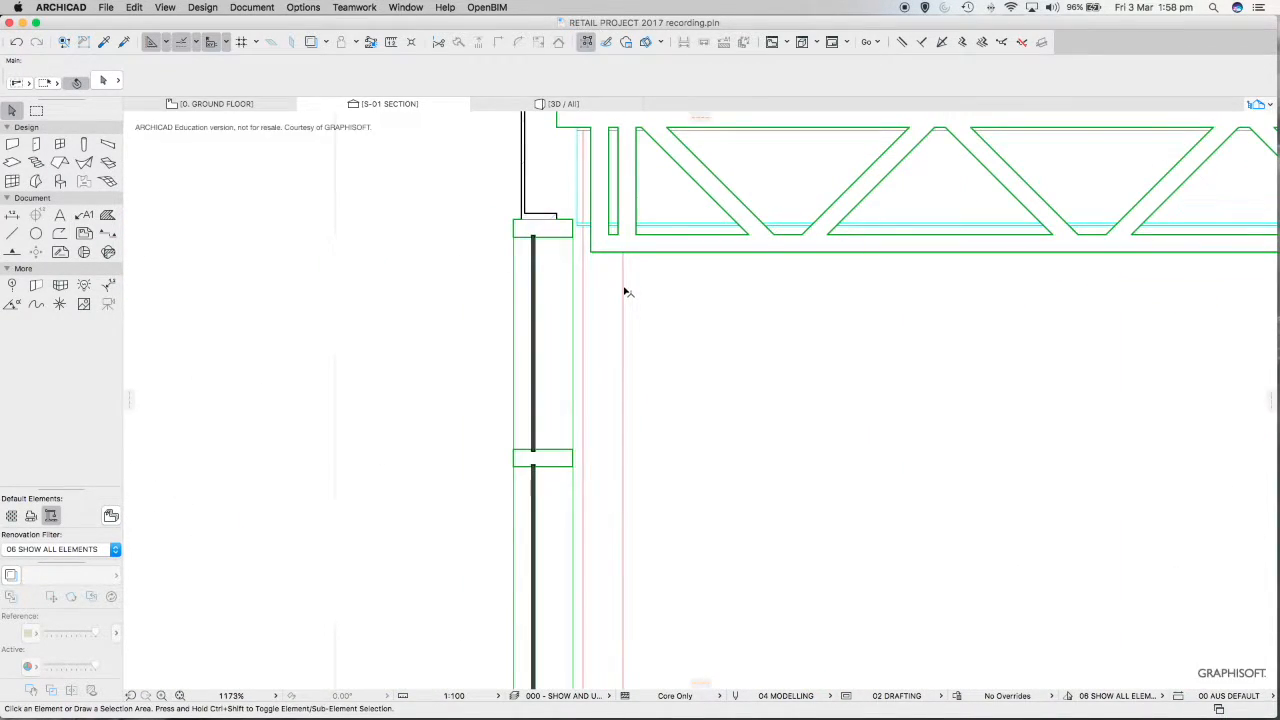
pyautogui.click(622, 291)
pyautogui.scroll(3, 625, 290)
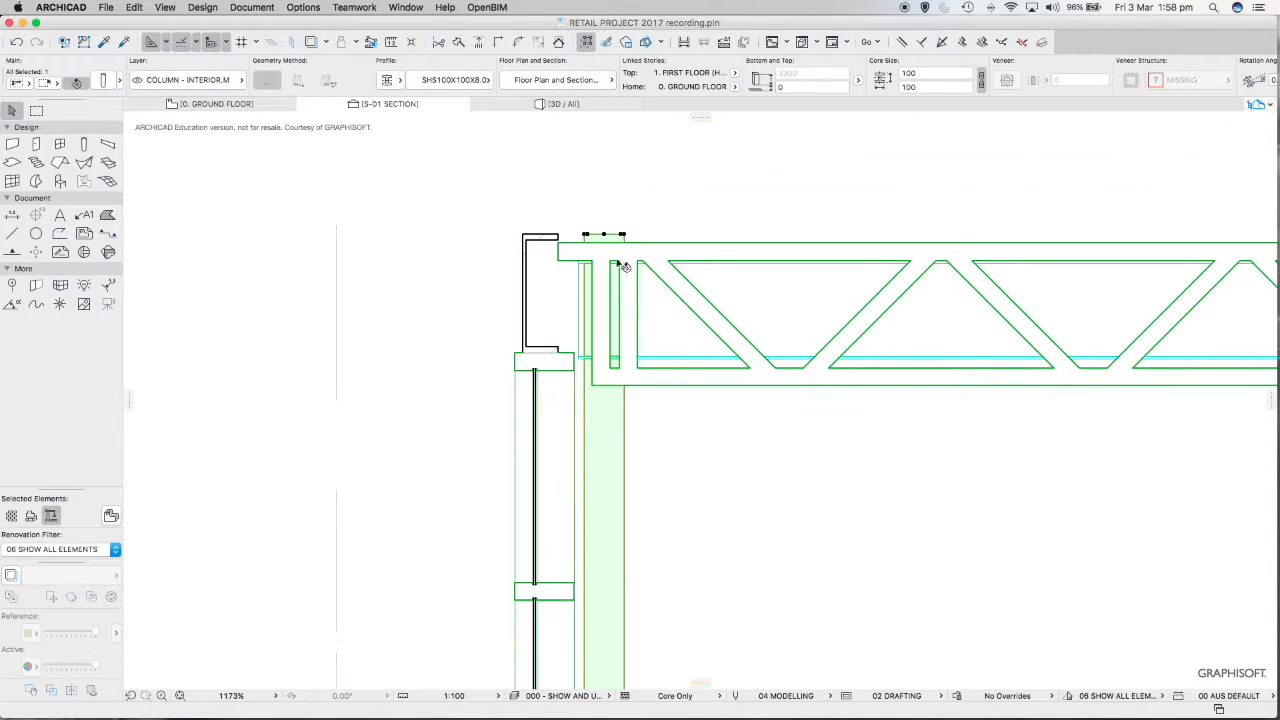
pyautogui.scroll(-12, 626, 236)
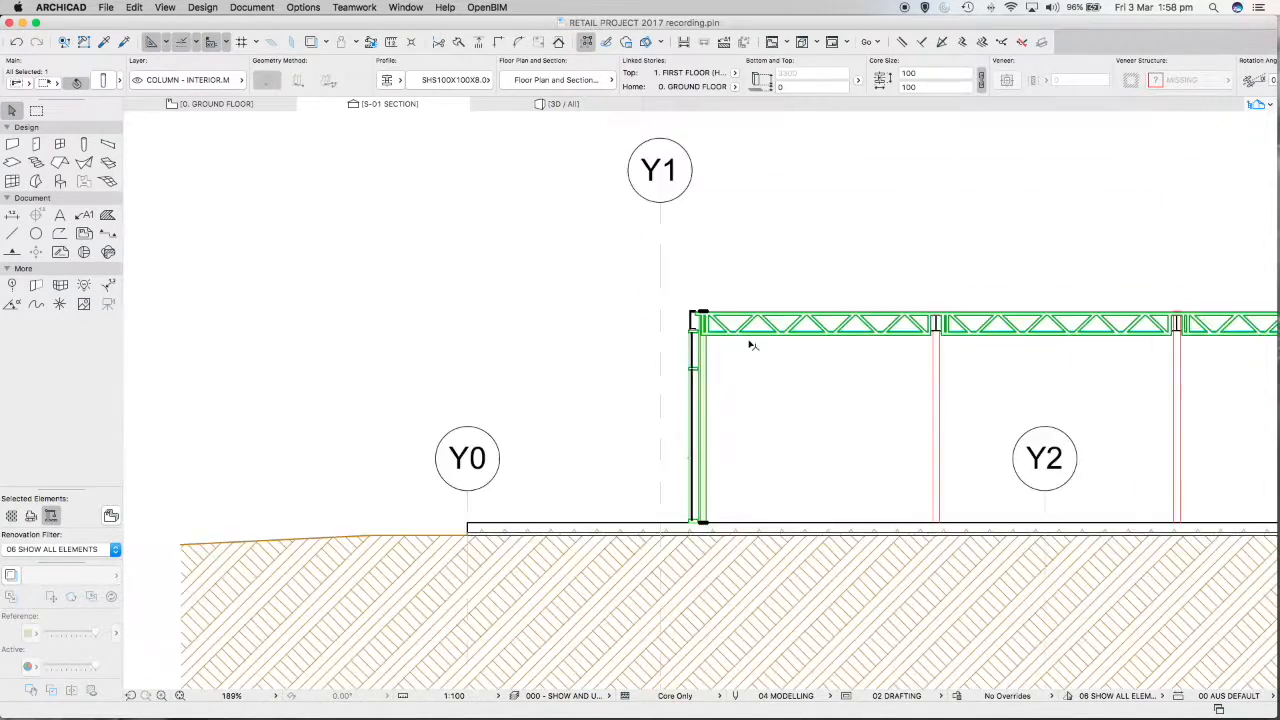
pyautogui.scroll(1, 694, 303)
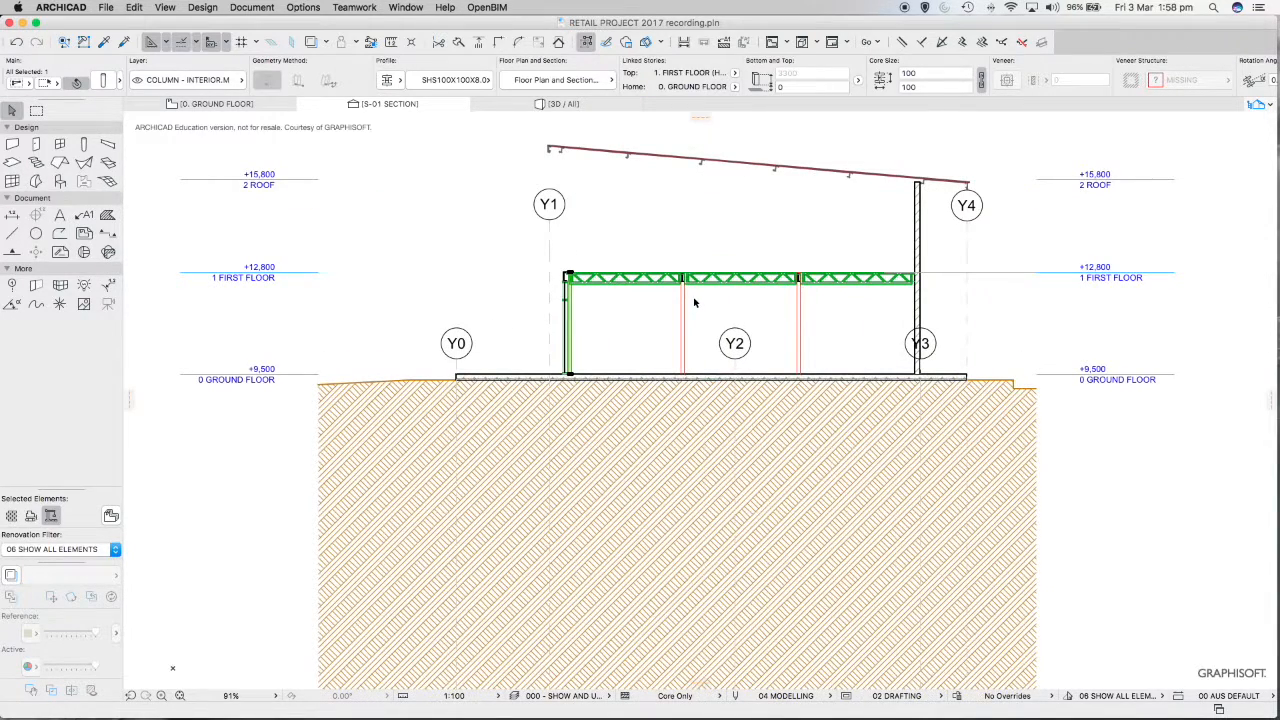
pyautogui.press('Escape')
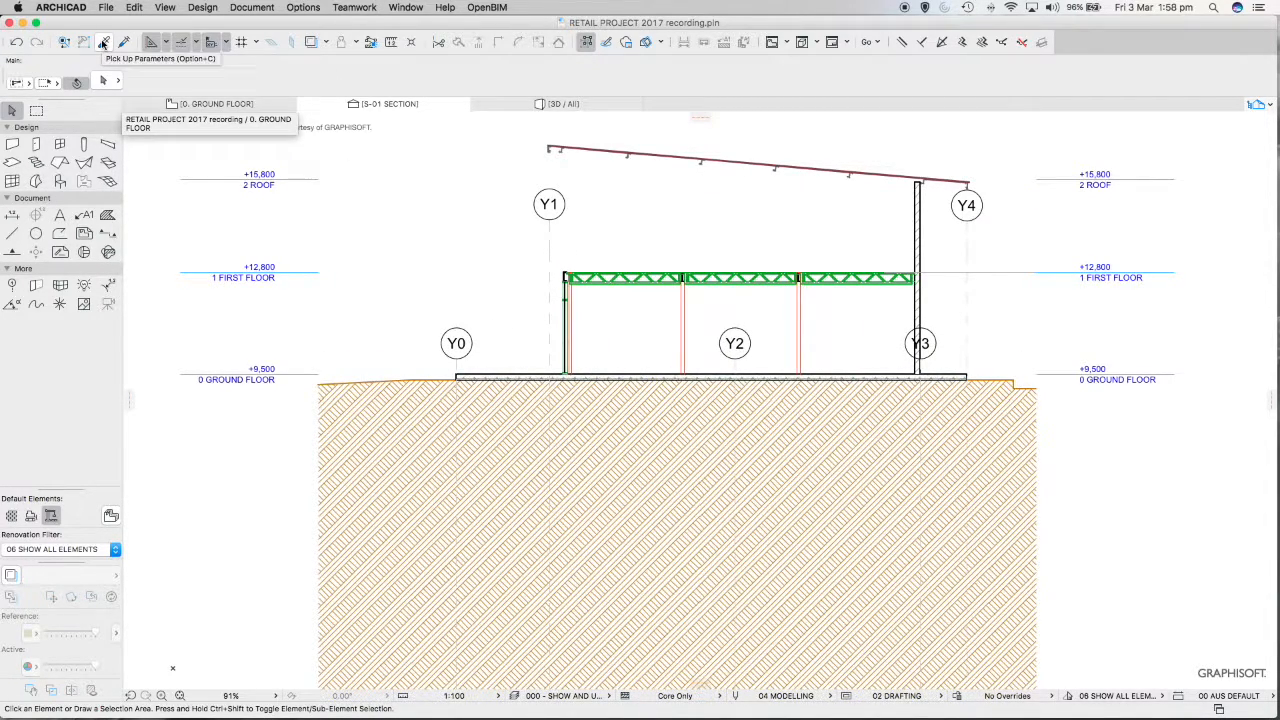
# Pick up the shortened column's parameters and transfer them to the front column beside the shopfront.
pyautogui.click(102, 44)
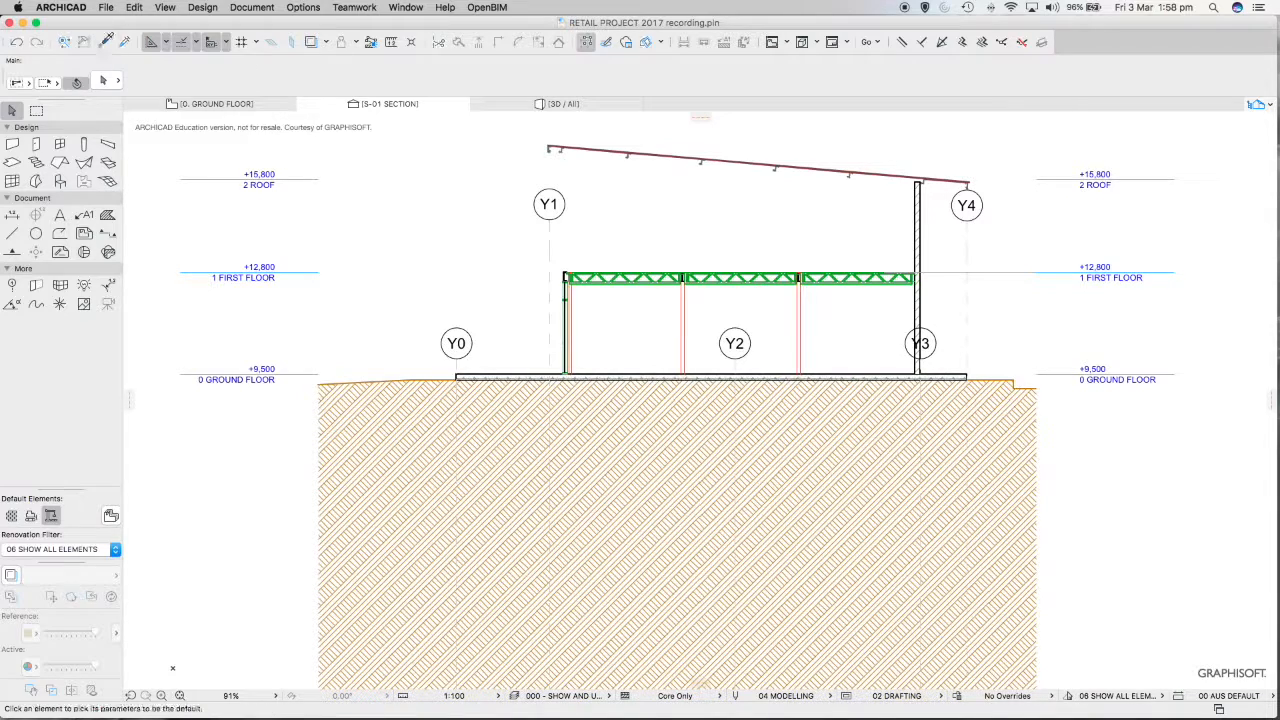
pyautogui.click(681, 292)
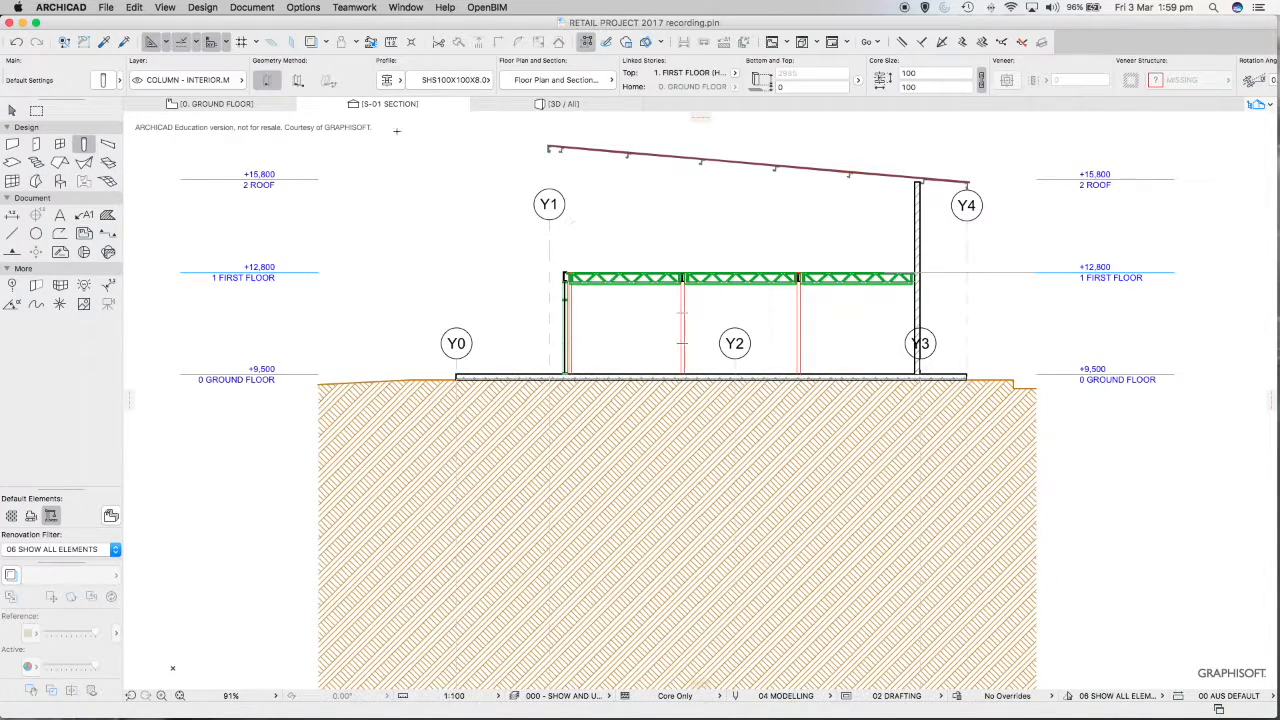
pyautogui.click(124, 42)
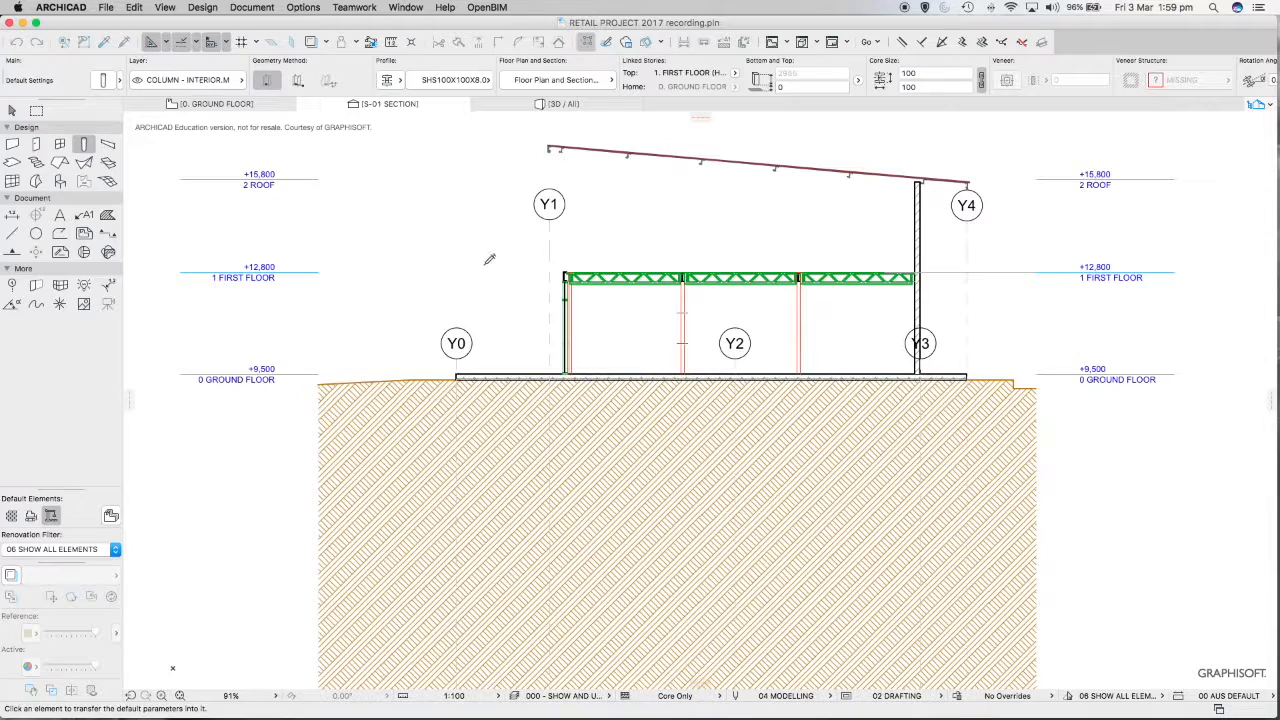
pyautogui.click(568, 300)
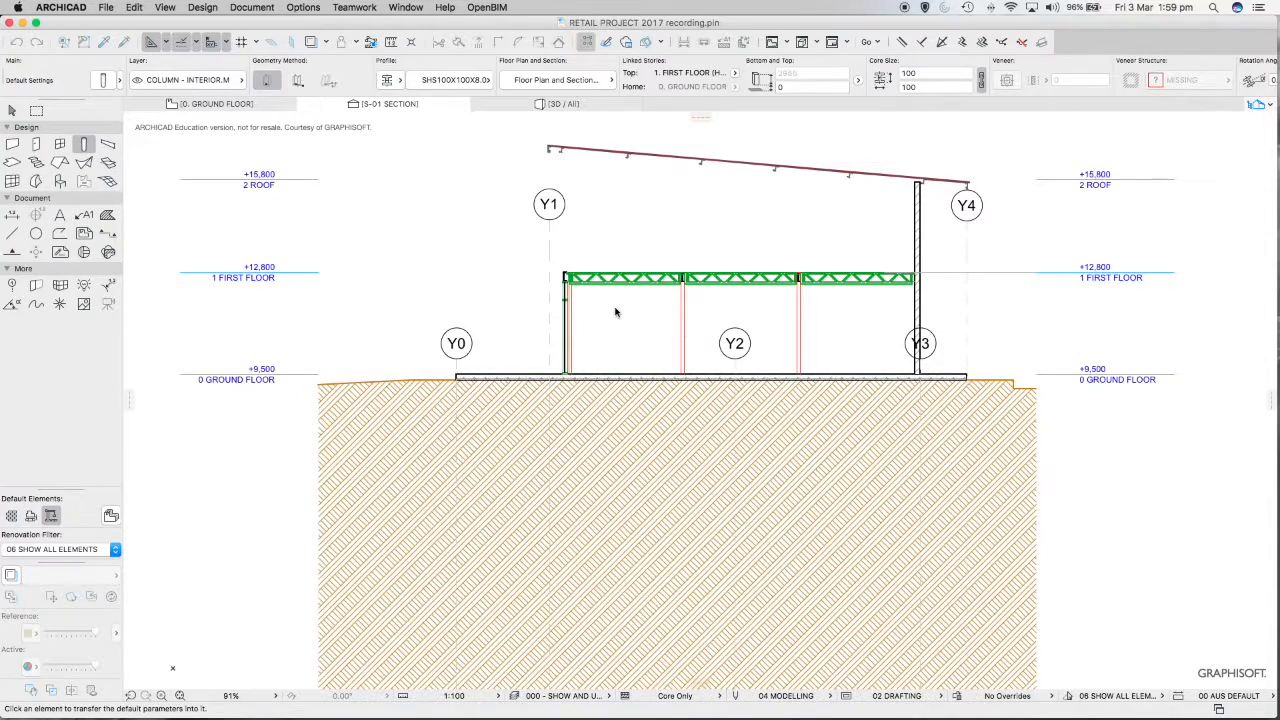
pyautogui.scroll(5, 602, 304)
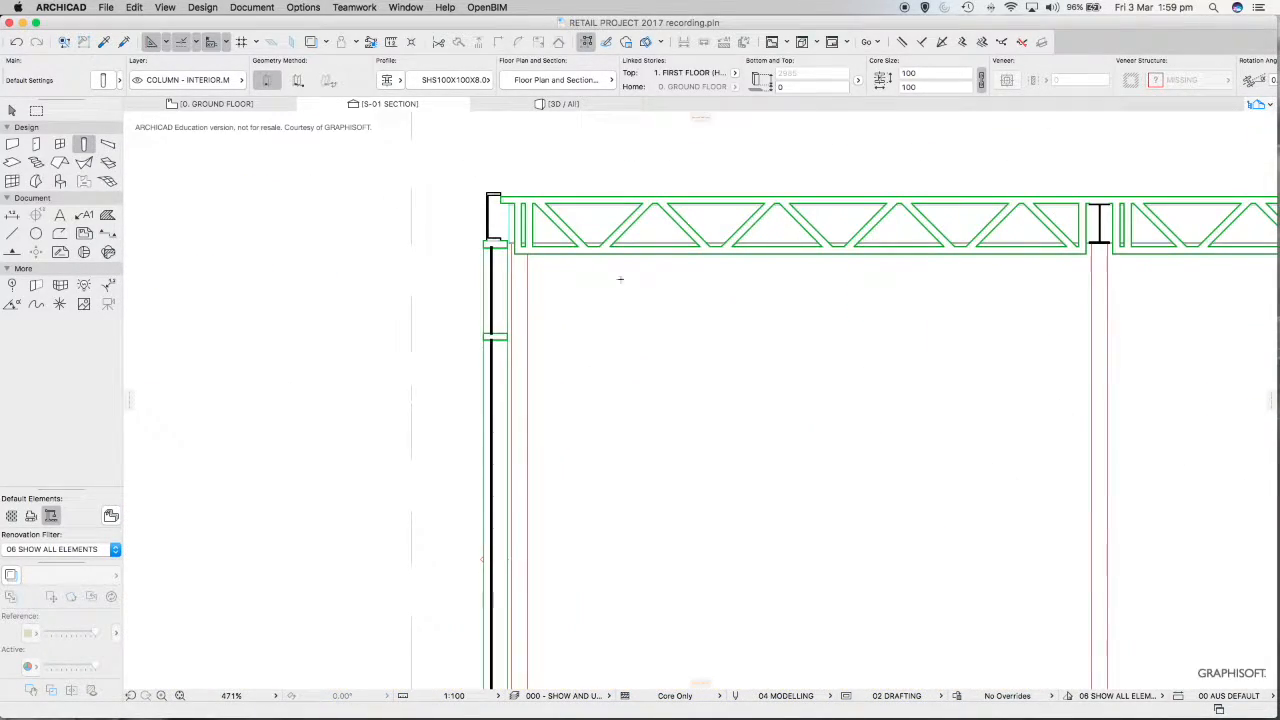
pyautogui.scroll(-5, 672, 295)
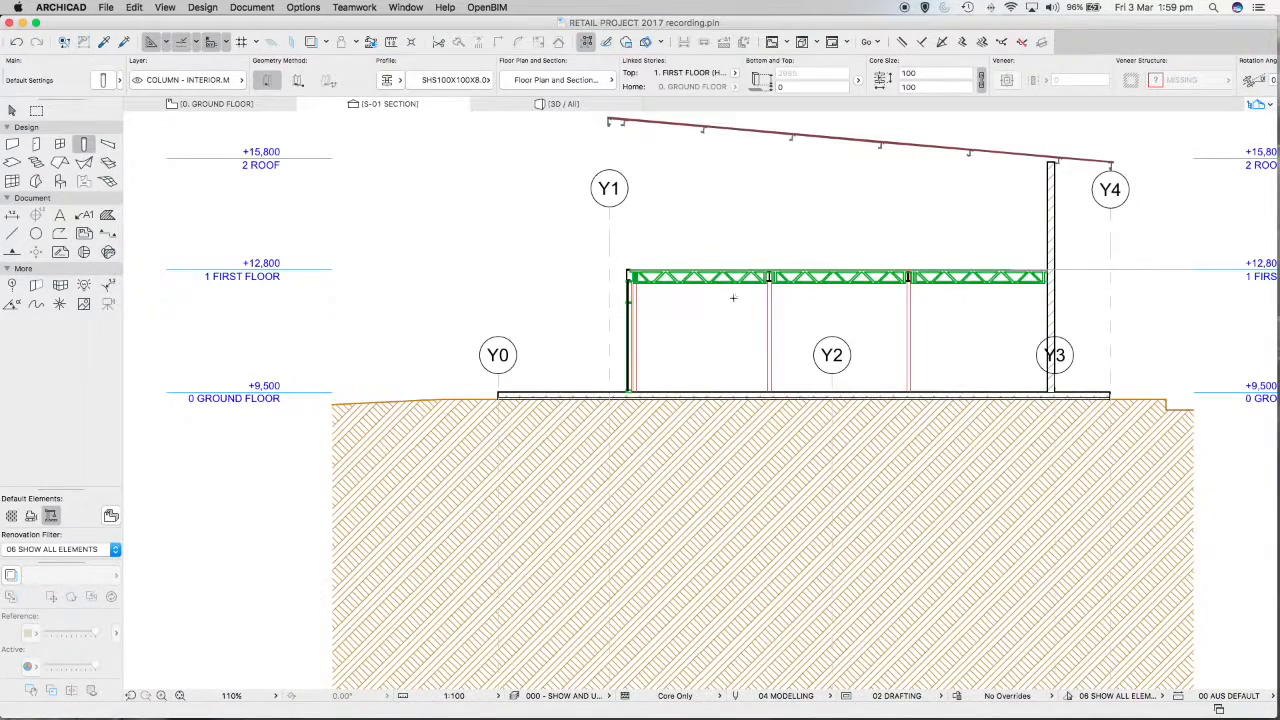
# Transfer the same column parameters to the rear column between Y2 and Y3.
pyautogui.click(124, 42)
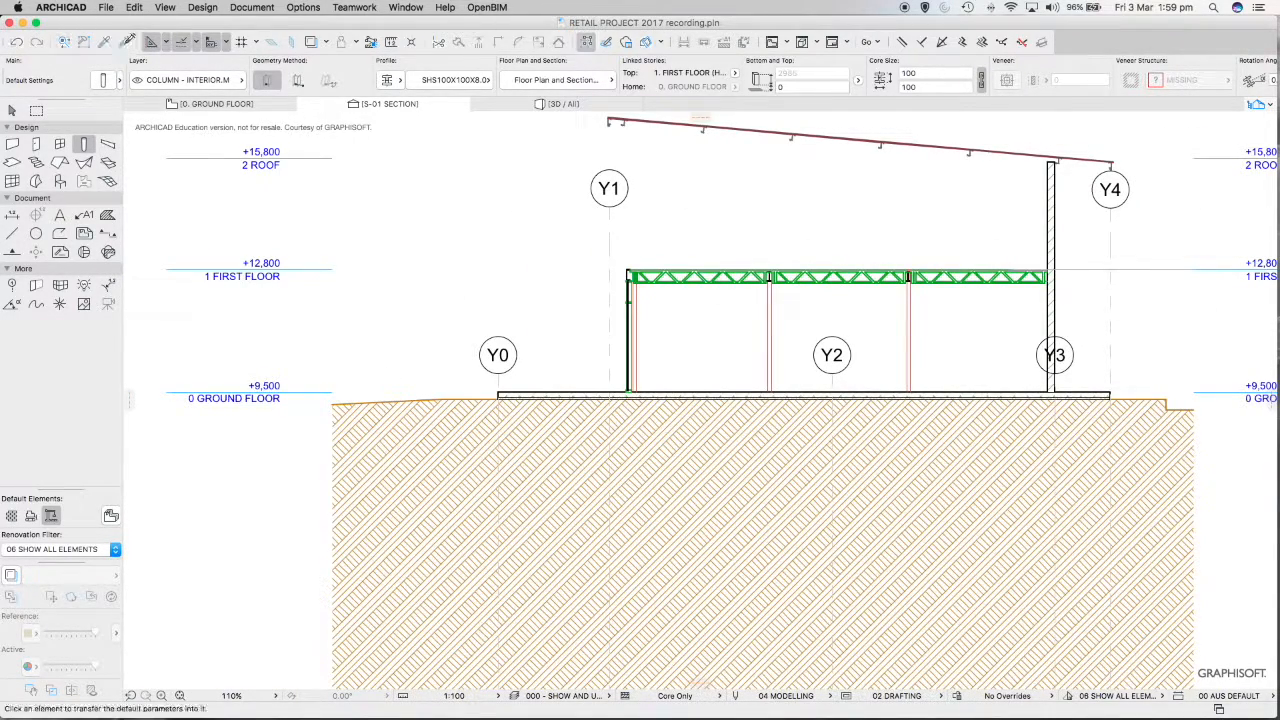
pyautogui.click(910, 296)
pyautogui.scroll(4, 948, 325)
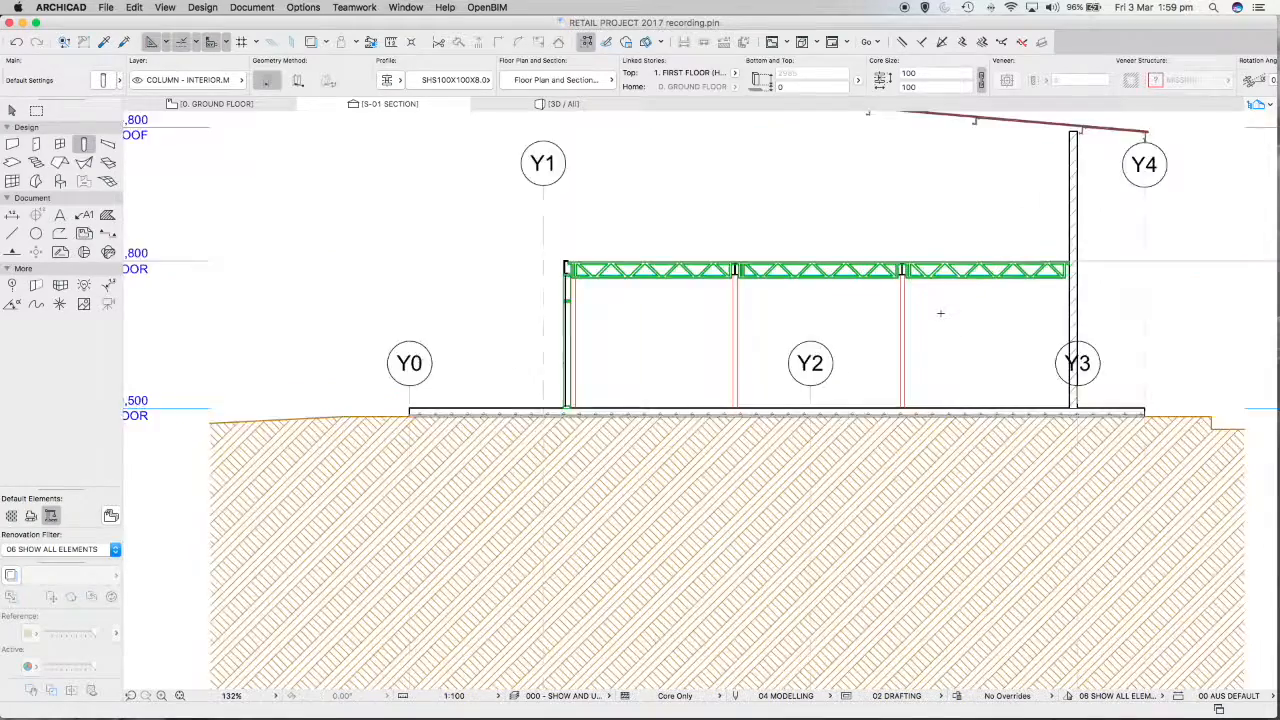
pyautogui.press('Escape')
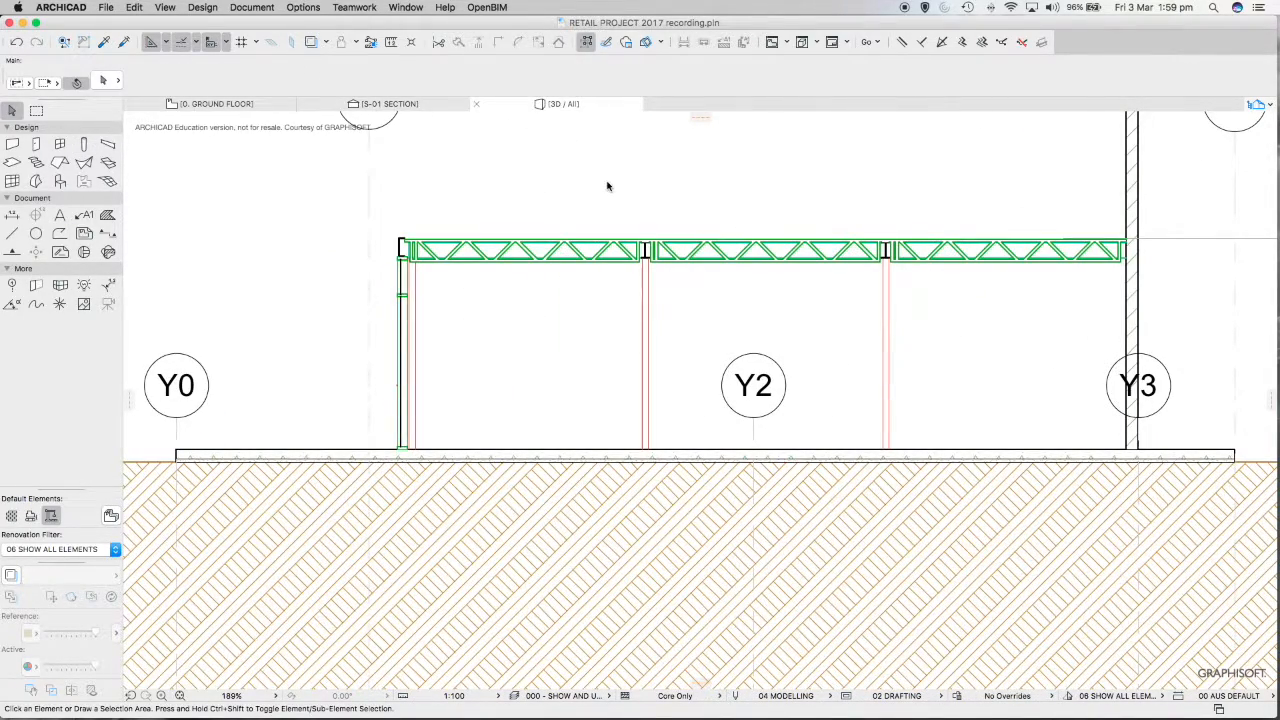
# Show the model in 3D and examine the first floor framing and the beams spanning the open bay between the shops.
pyautogui.press('F3')
pyautogui.scroll(-8, 690, 275)
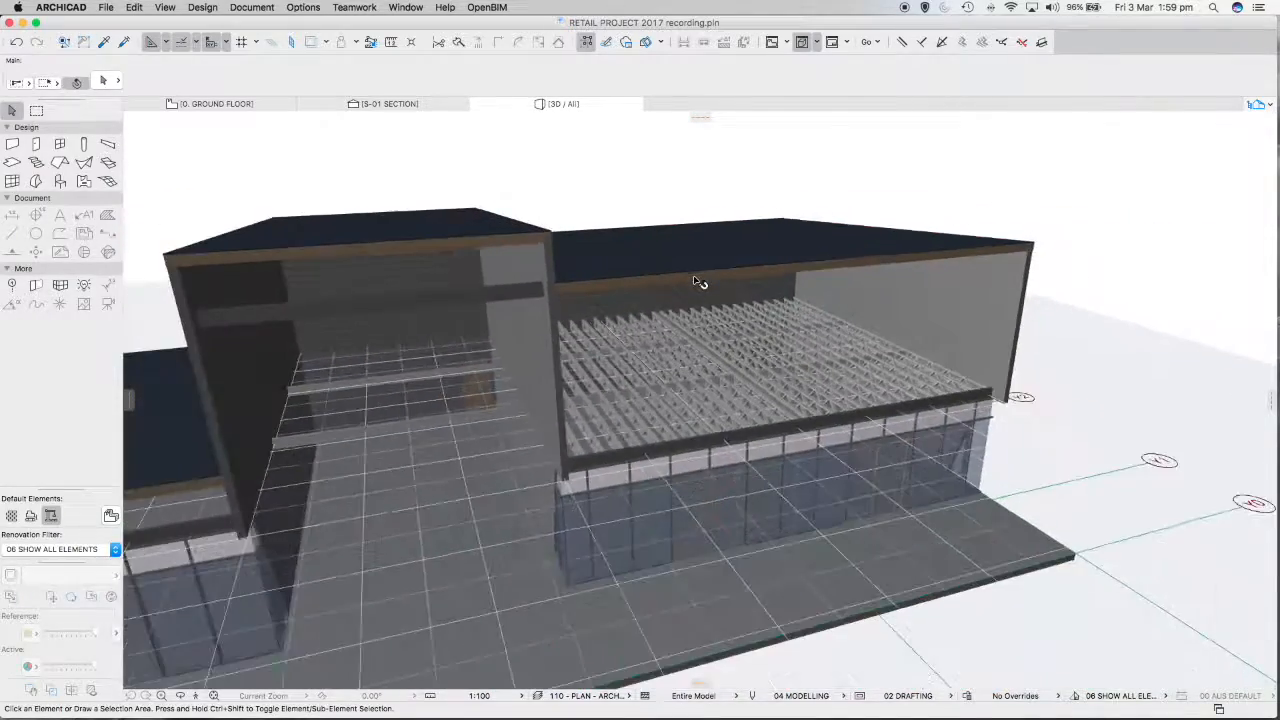
pyautogui.keyDown('shift'); pyautogui.moveTo(703, 302); pyautogui.dragTo(786, 287, button='middle'); pyautogui.keyUp('shift')
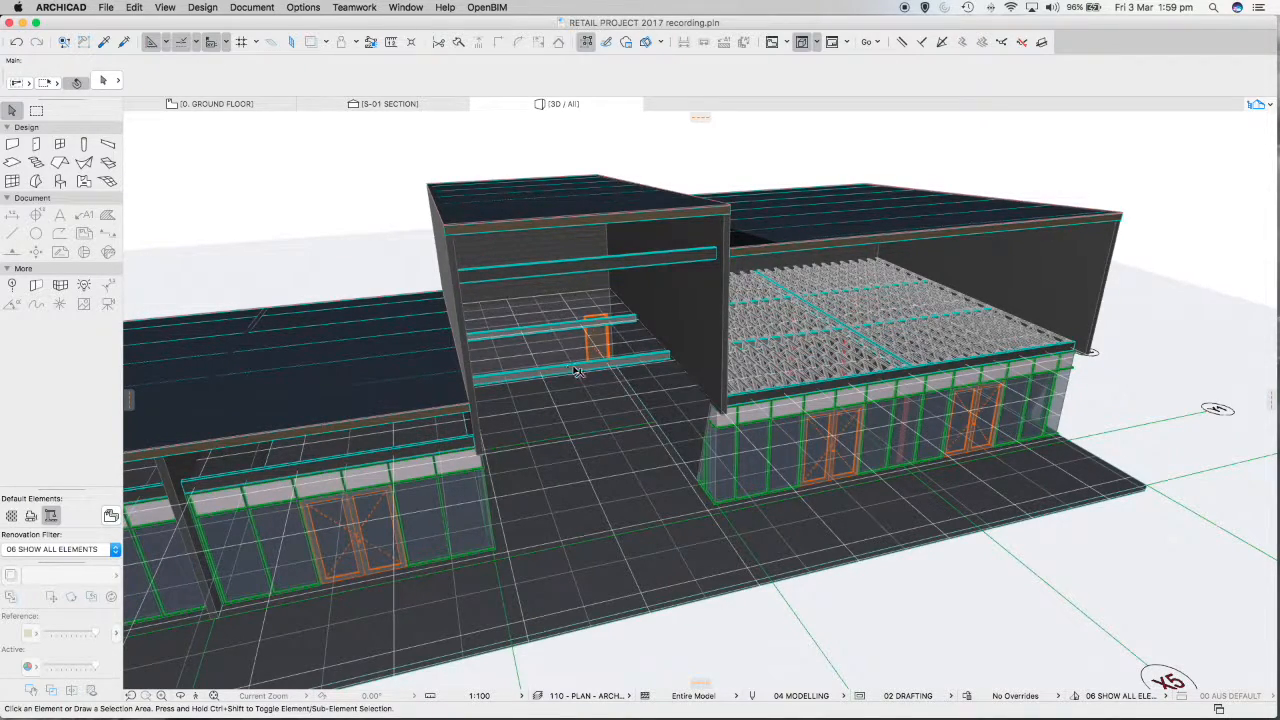
pyautogui.moveTo(588, 361)
pyautogui.keyDown('shift'); pyautogui.mouseDown(button='middle')
pyautogui.moveTo(552, 315)
pyautogui.moveTo(483, 287)
pyautogui.moveTo(520, 338)
pyautogui.moveTo(603, 365)
pyautogui.moveTo(591, 354)
pyautogui.mouseUp(button='middle'); pyautogui.keyUp('shift')
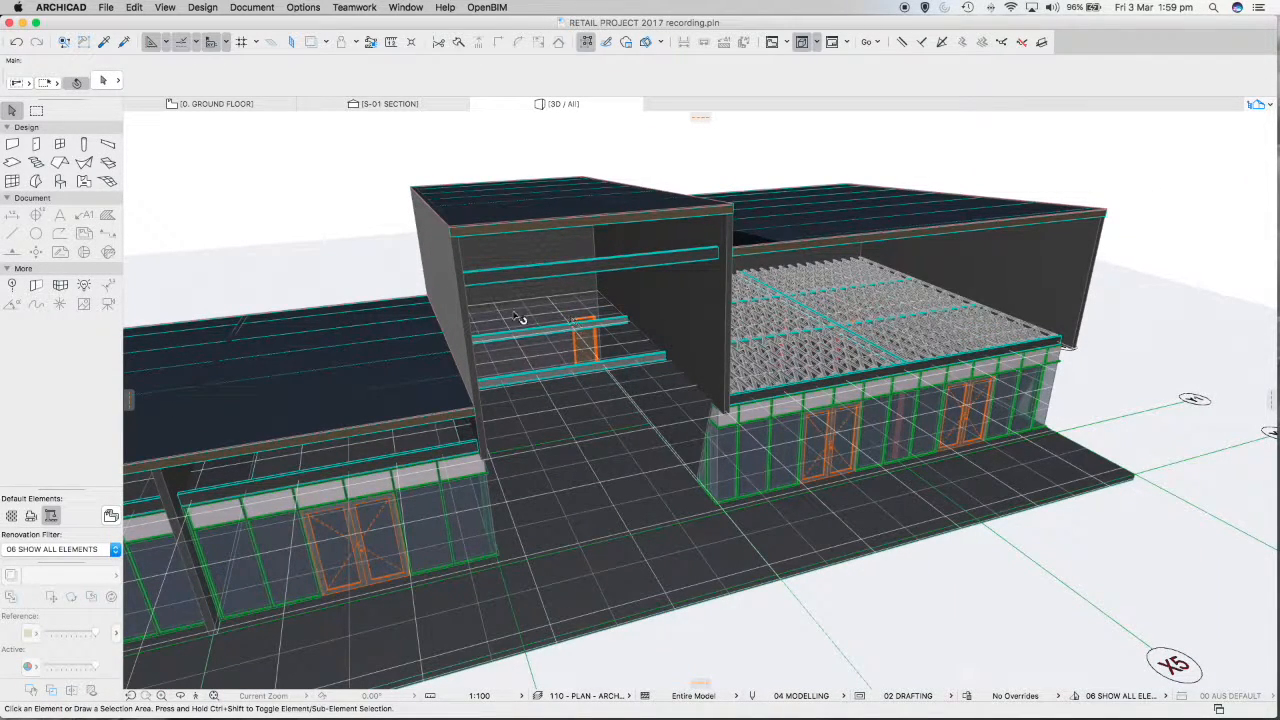
pyautogui.moveTo(632, 414)
pyautogui.keyDown('shift'); pyautogui.mouseDown(button='middle')
pyautogui.moveTo(623, 380)
pyautogui.moveTo(663, 380)
pyautogui.mouseUp(button='middle'); pyautogui.keyUp('shift')
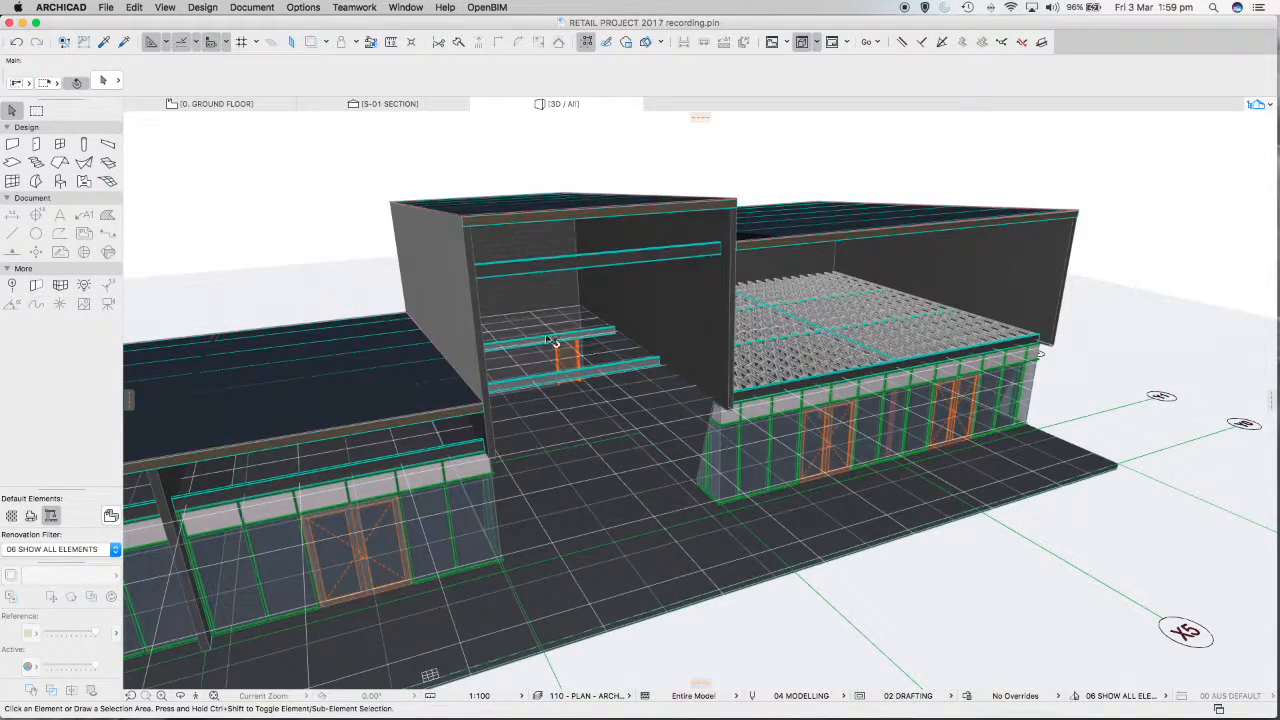